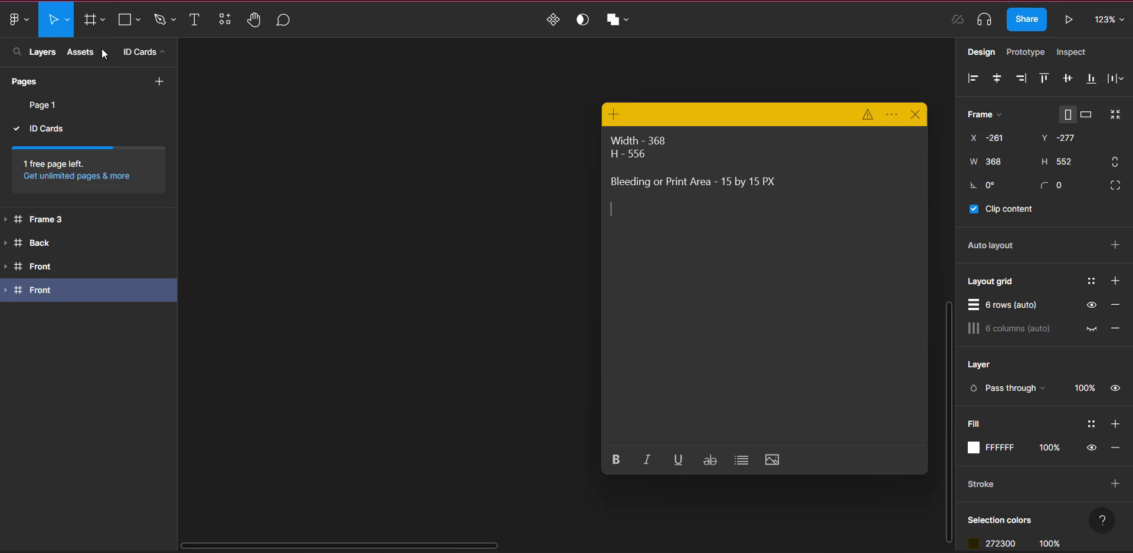
Step: Draw a new frame on the ID Cards page and size it to 368 × 556
click(94, 21)
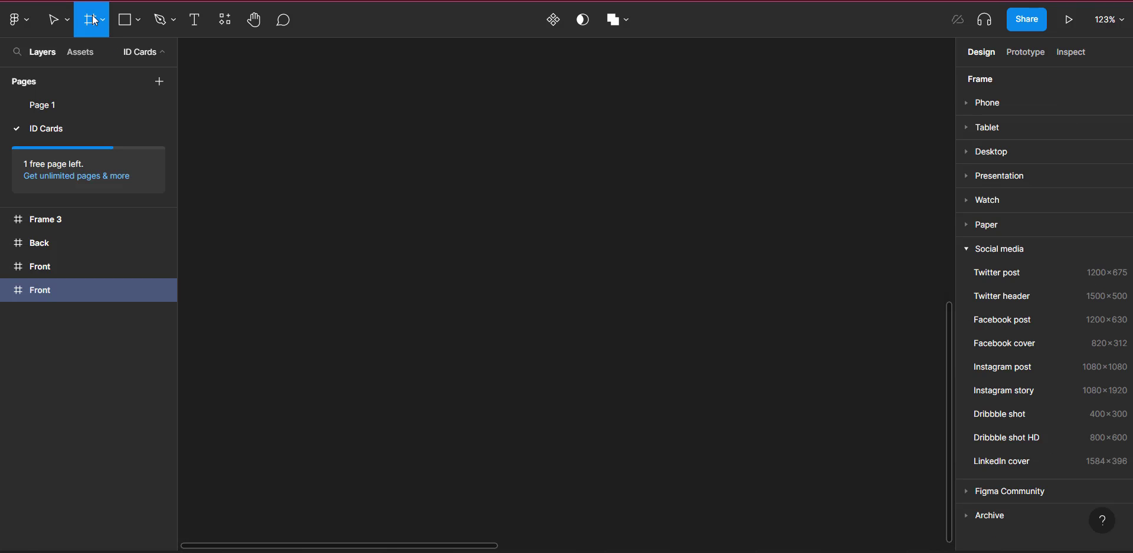
mouse_move(351, 91)
mouse_down()
mouse_move(657, 362)
mouse_move(608, 408)
mouse_move(610, 445)
mouse_up()
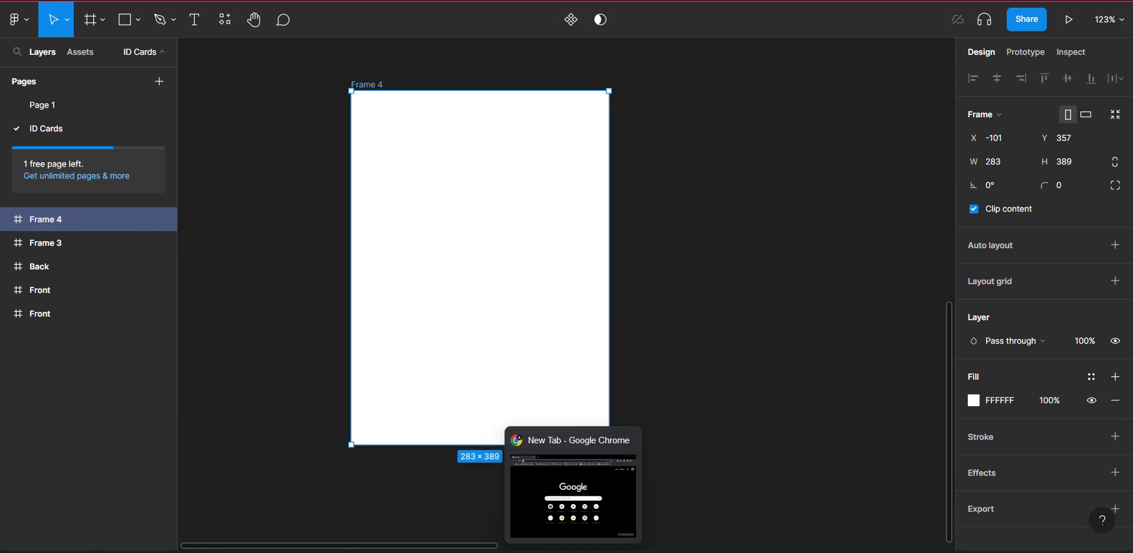
click(656, 515)
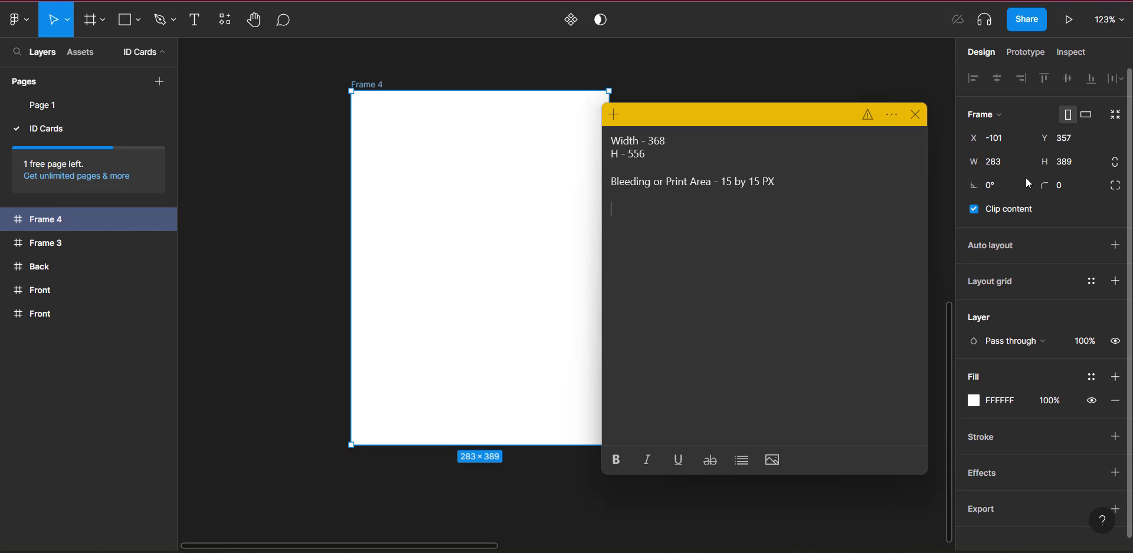
click(1000, 161)
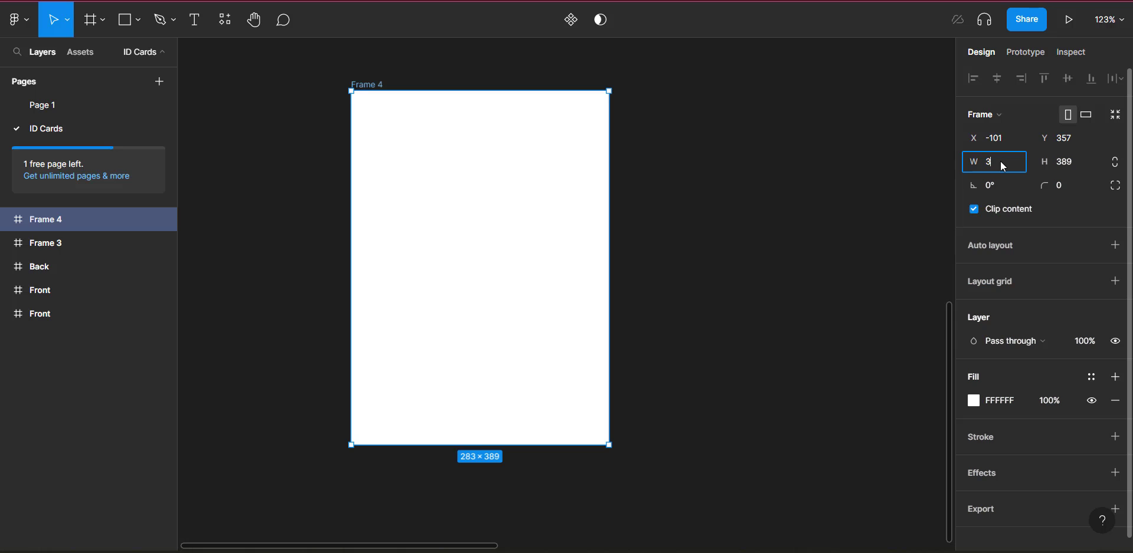
text(368)
click(1074, 161)
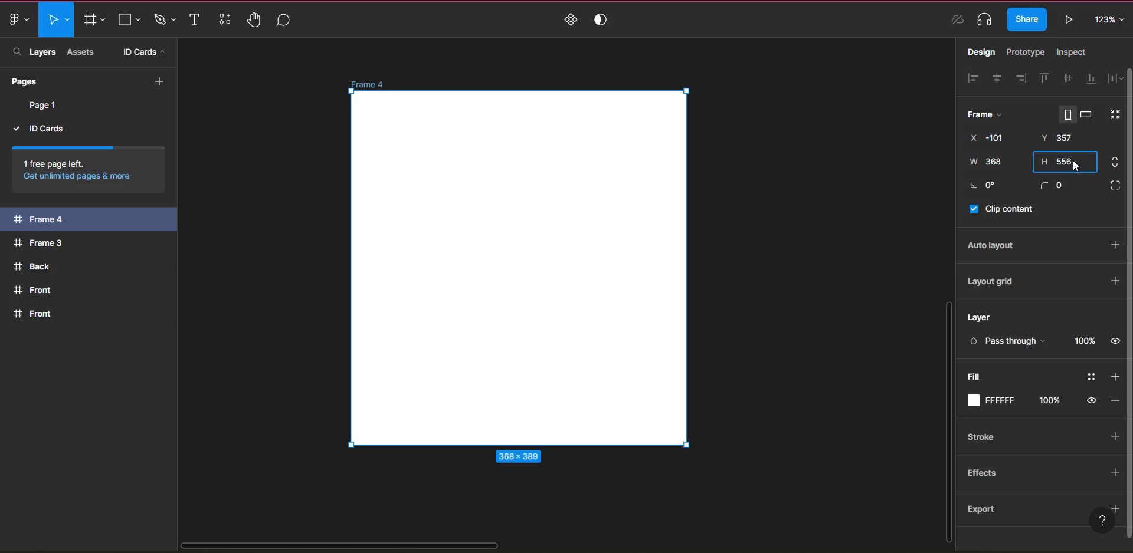
key(Return)
scroll(596, 216, down, 2)
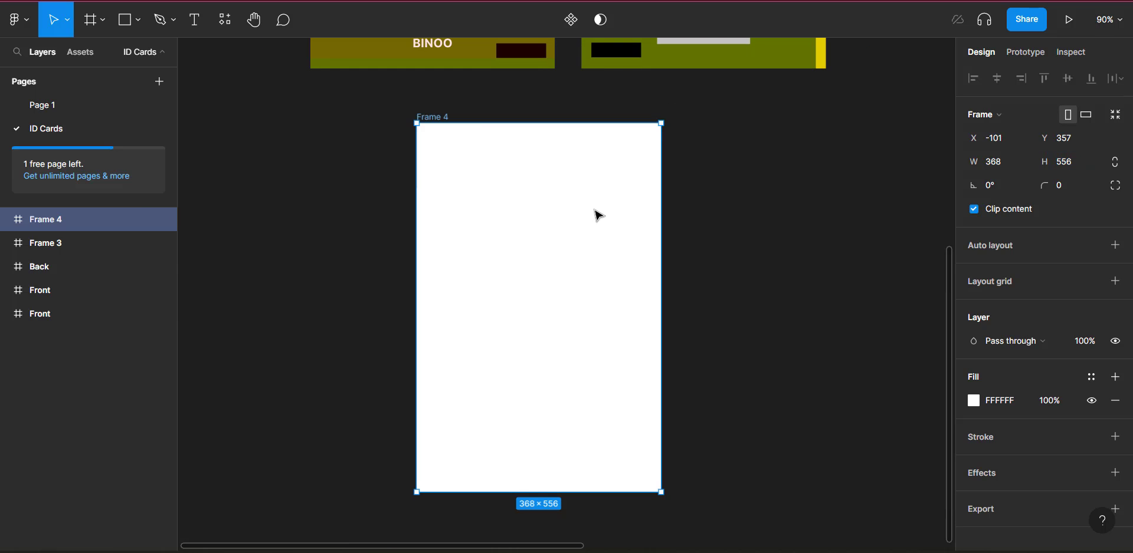
scroll(597, 216, down, 2)
scroll(598, 216, up, 2)
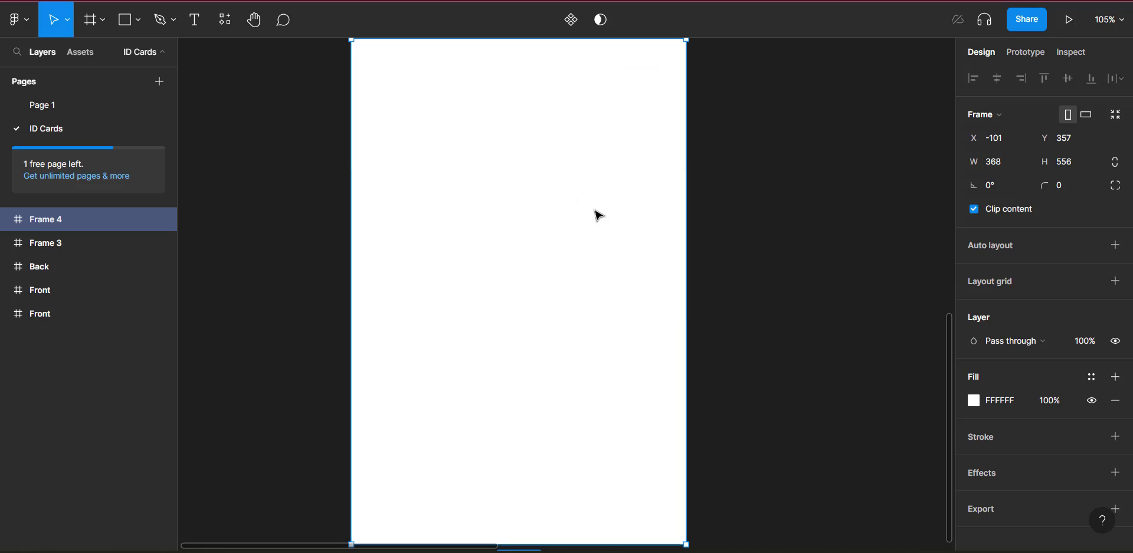
scroll(598, 217, down, 1)
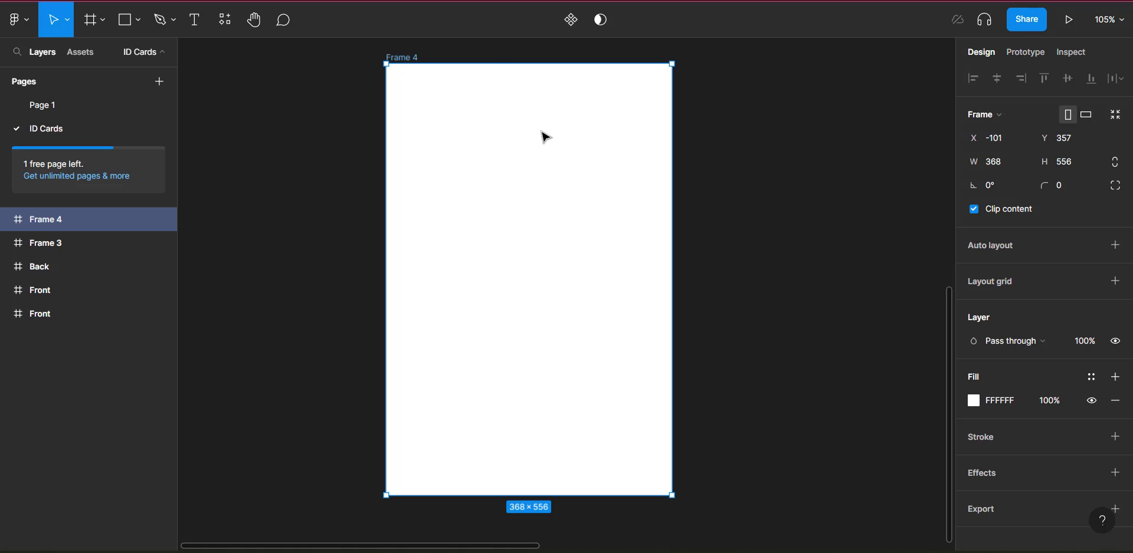
Step: Add a column layout grid to Frame 4 with 6 columns and a 15 px margin
click(1116, 281)
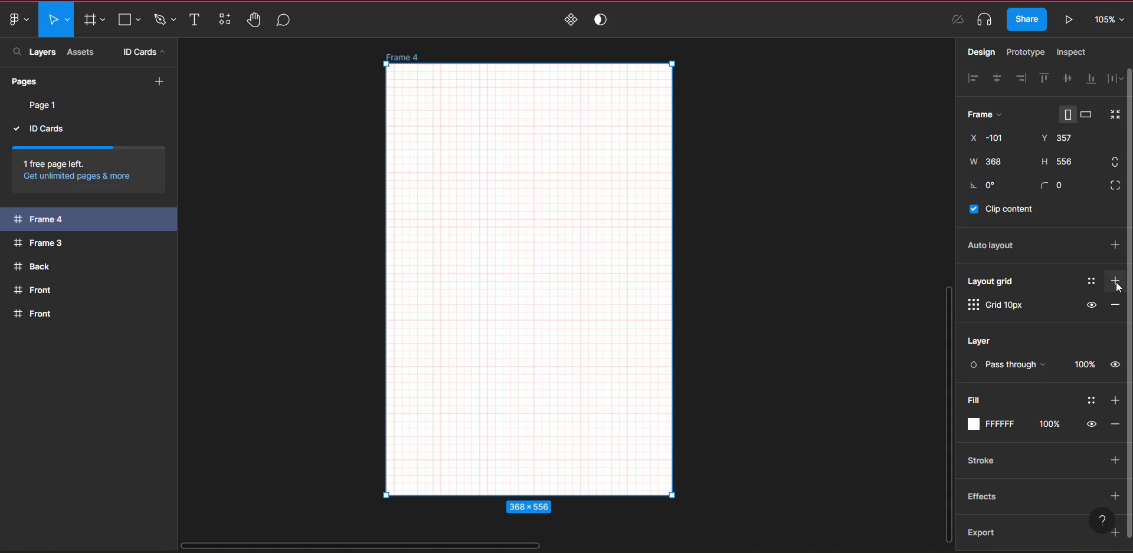
click(975, 306)
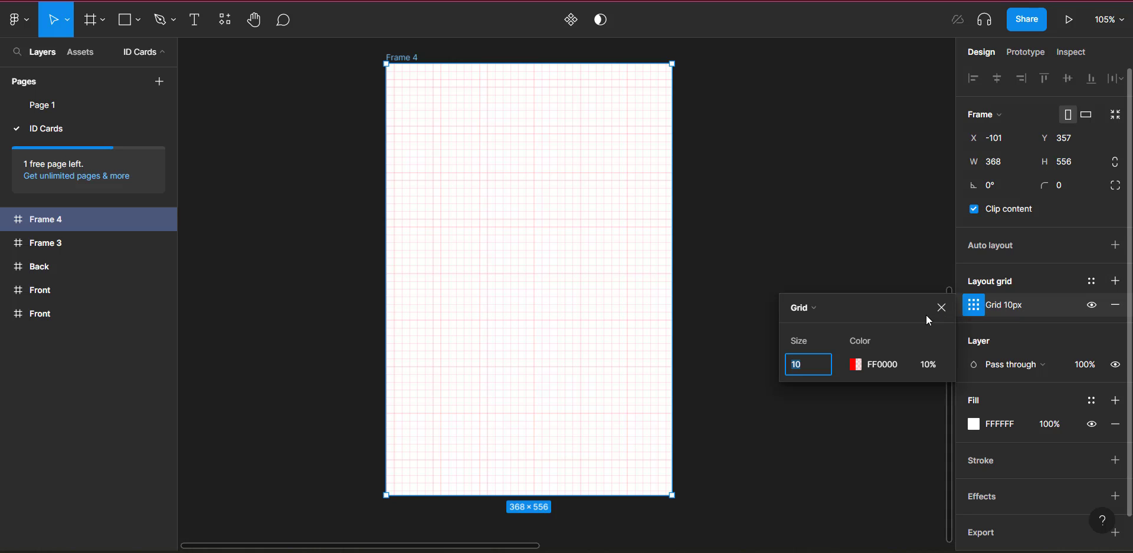
click(817, 314)
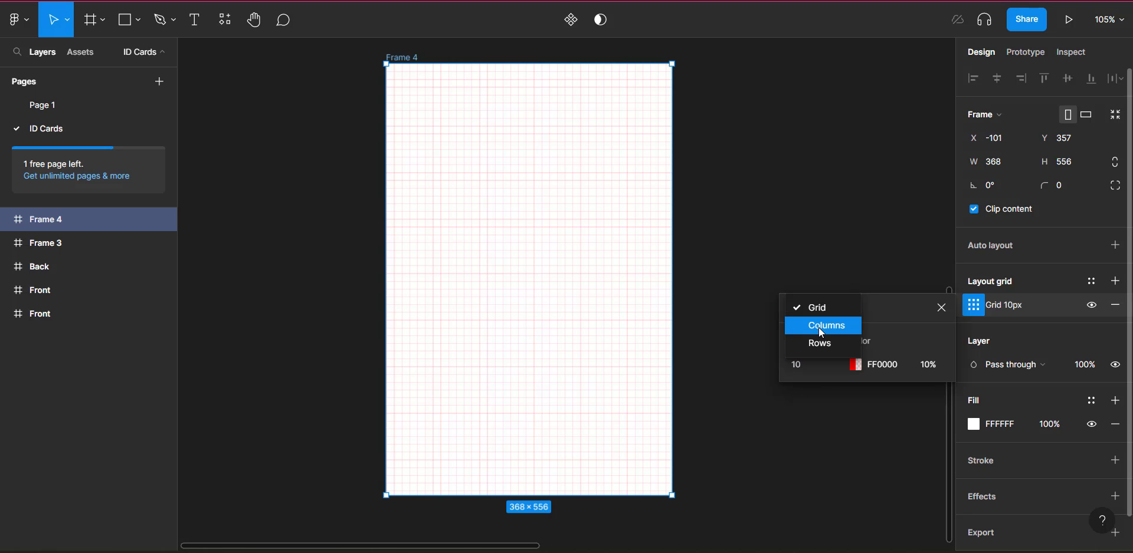
click(821, 327)
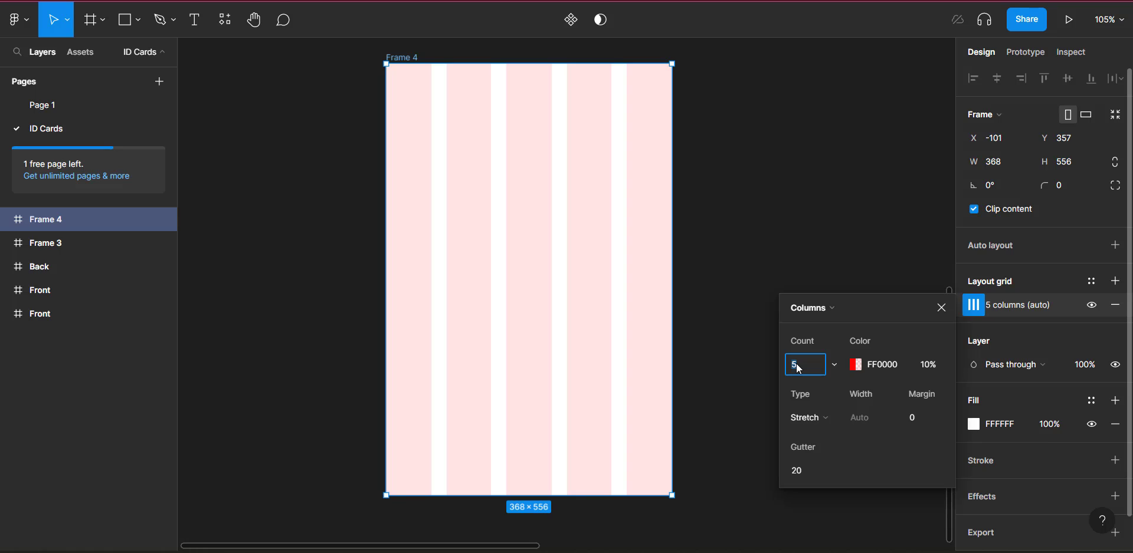
text(6)
click(918, 420)
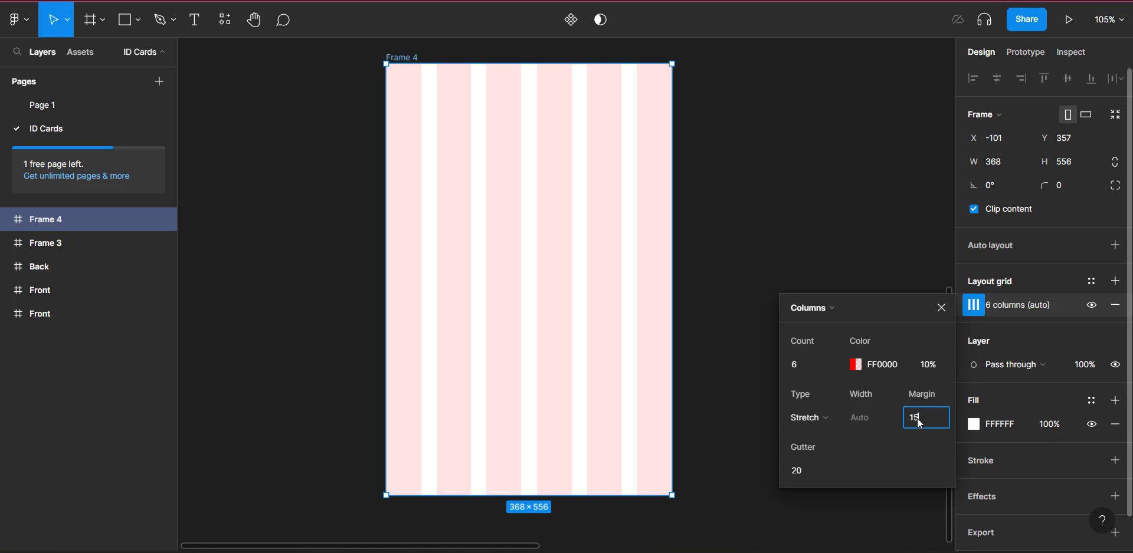
key(Return)
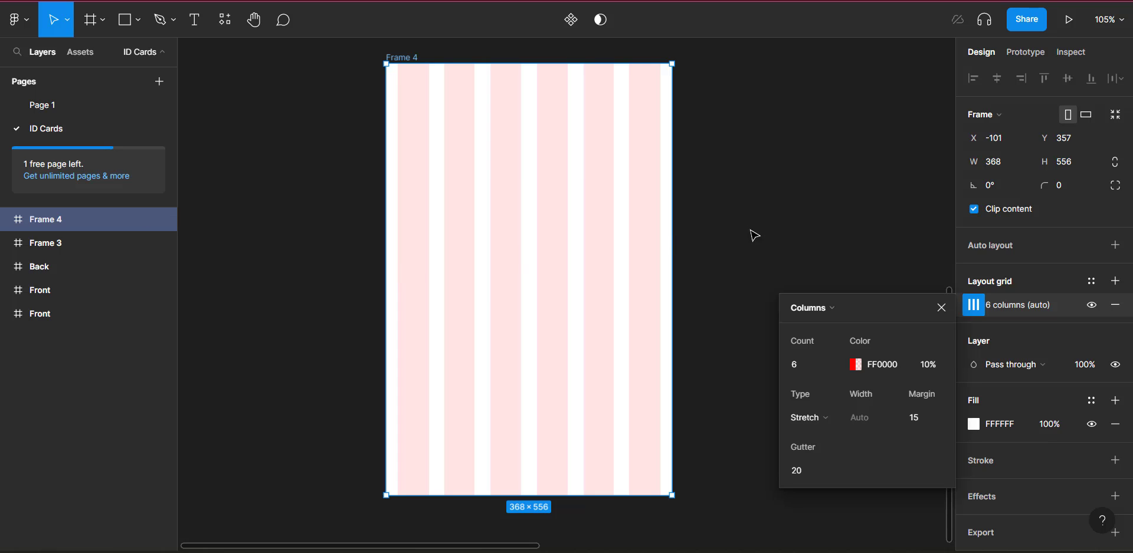
click(941, 307)
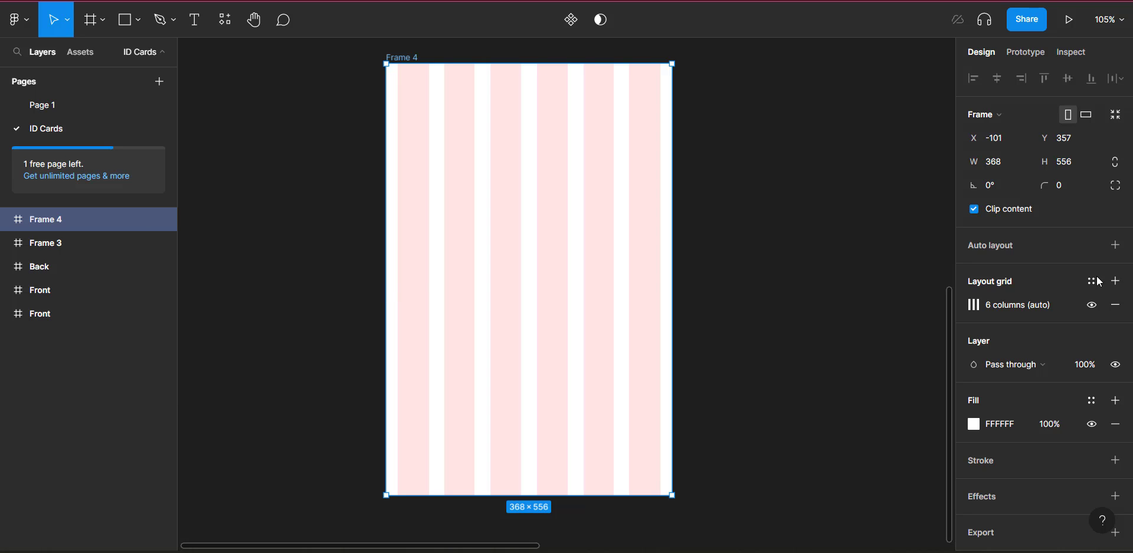
Step: Add a second layout grid of 6 rows with a 15 px margin
click(1115, 282)
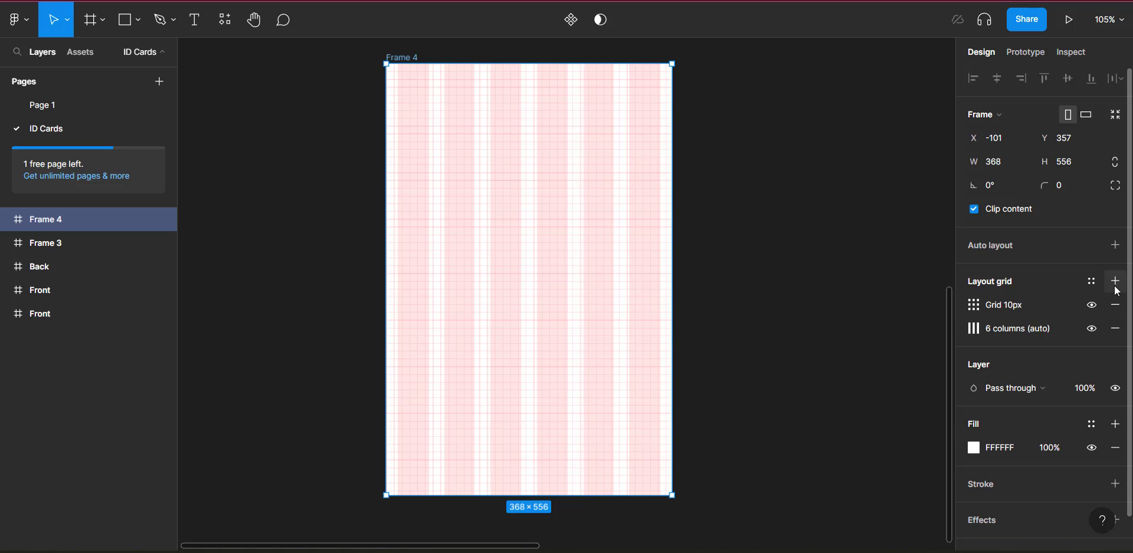
click(974, 305)
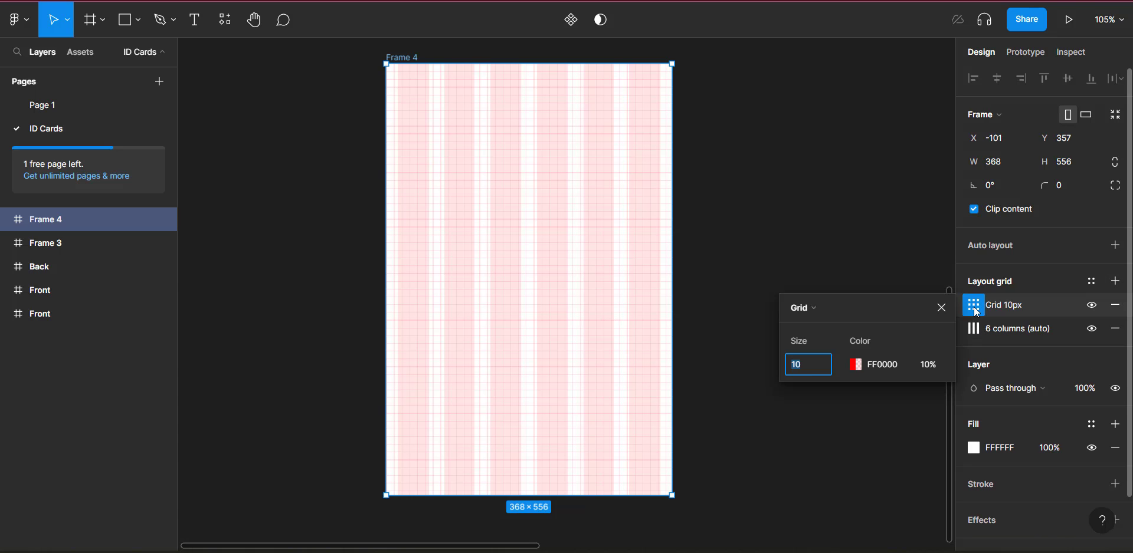
click(837, 310)
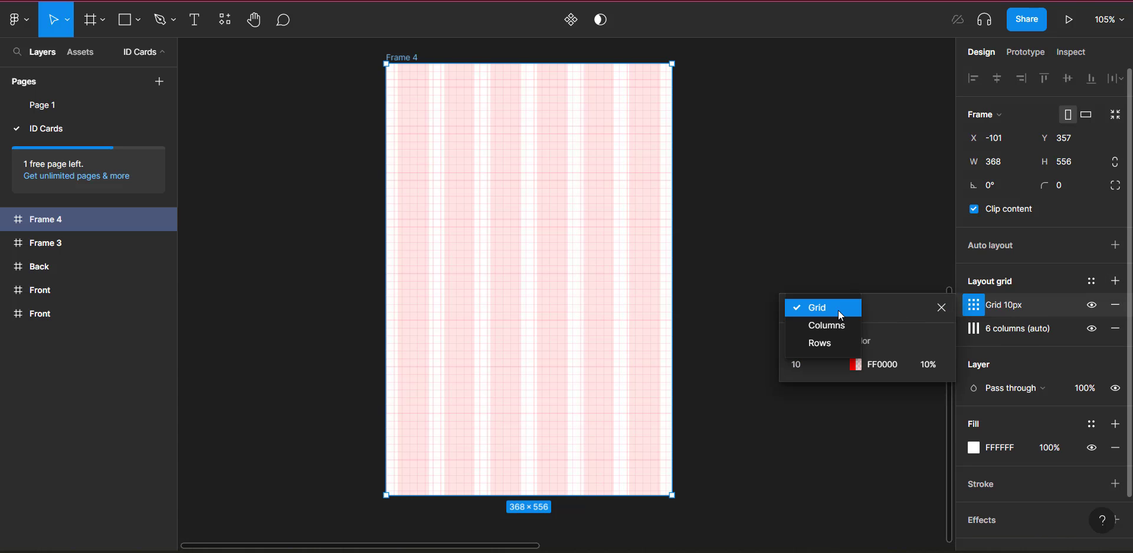
click(832, 344)
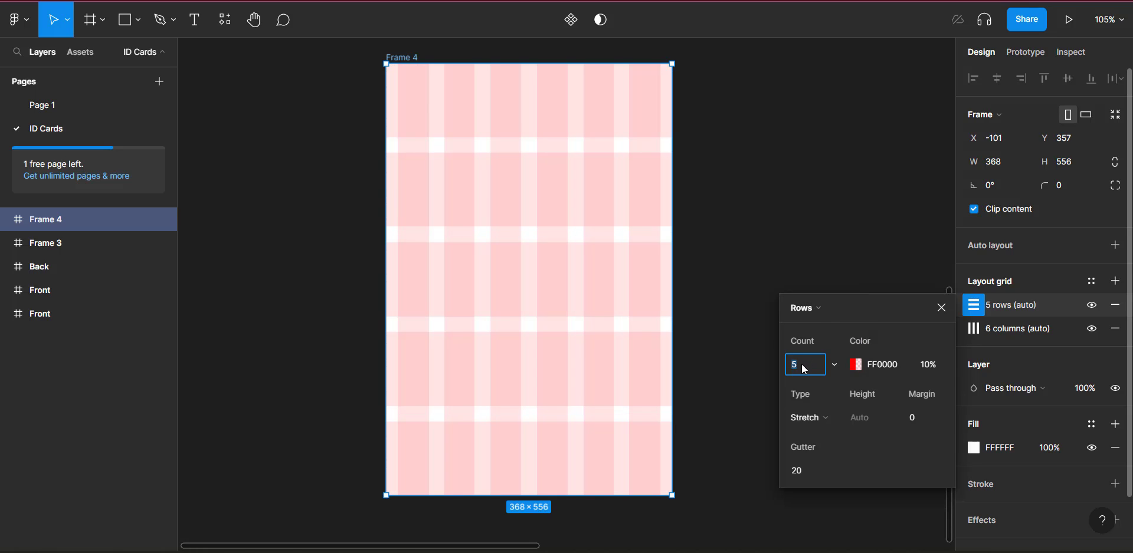
text(6)
click(925, 422)
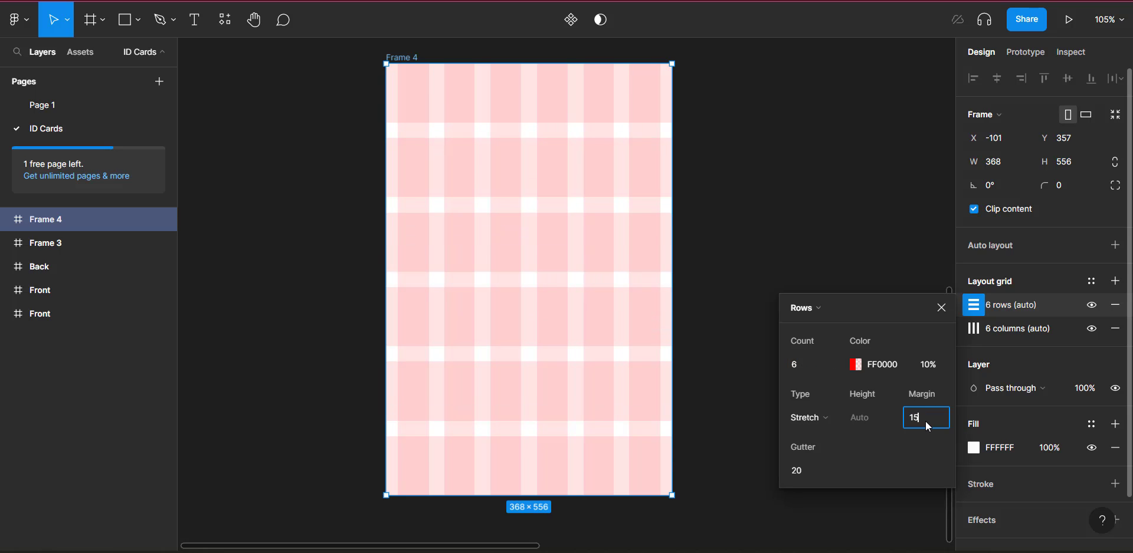
key(Return)
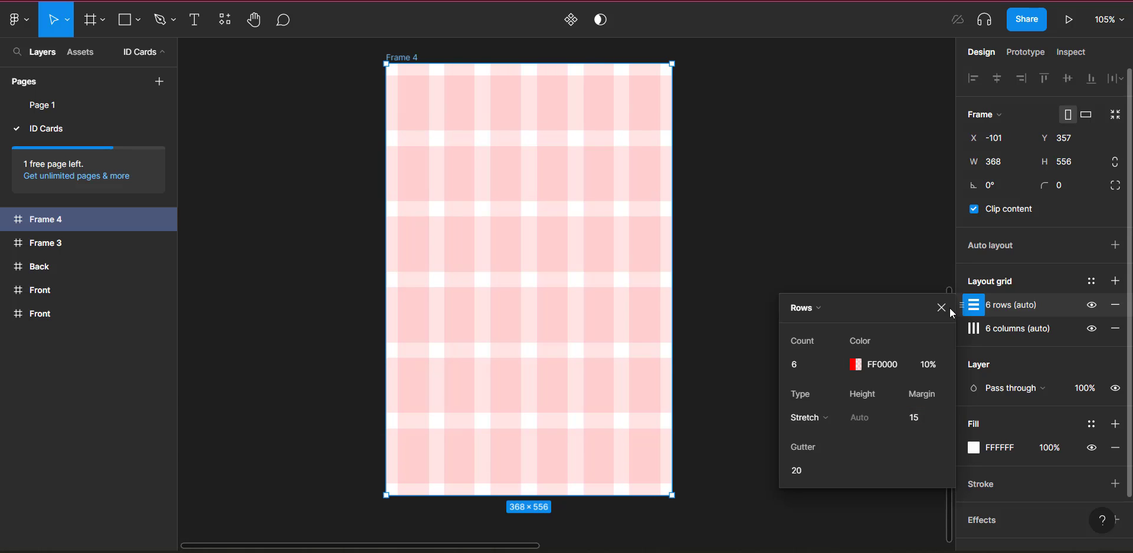
click(948, 310)
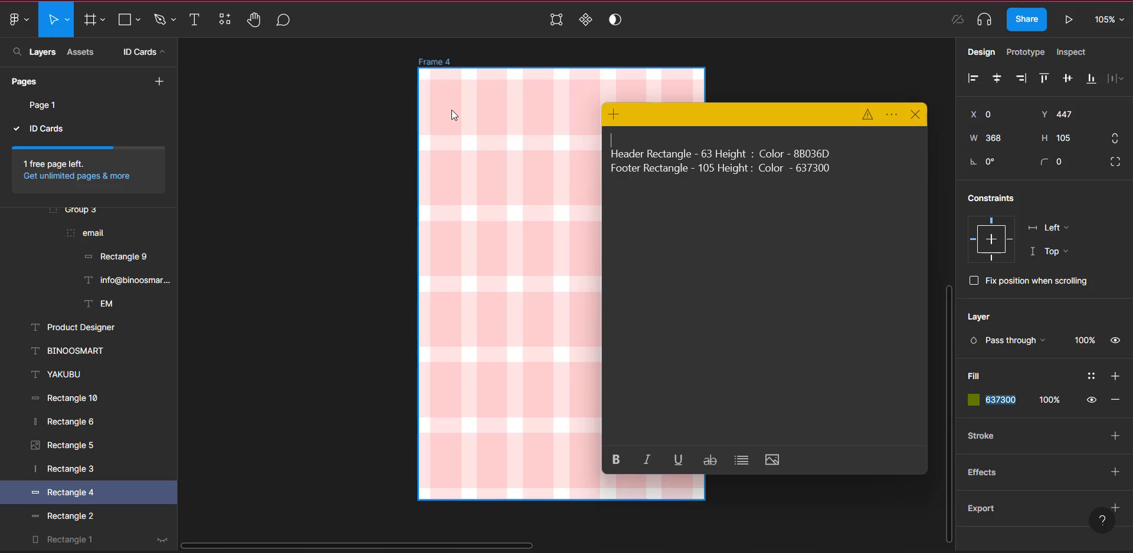
Step: Draw a rectangle band snapped to the frame's top and left edges
click(130, 28)
click(130, 27)
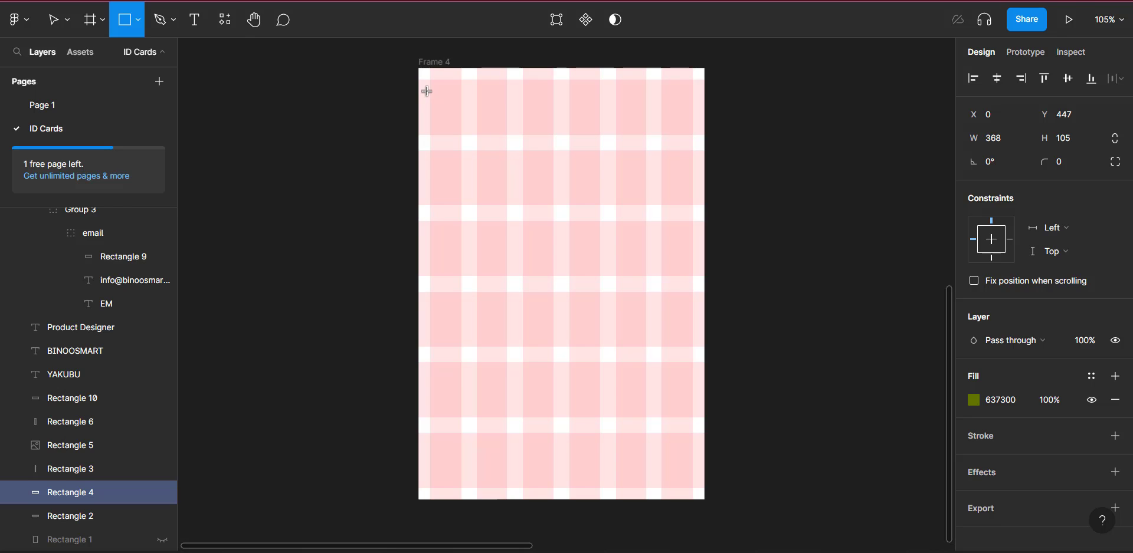
mouse_move(426, 91)
mouse_down()
mouse_move(493, 211)
mouse_move(656, 205)
mouse_move(705, 191)
mouse_up()
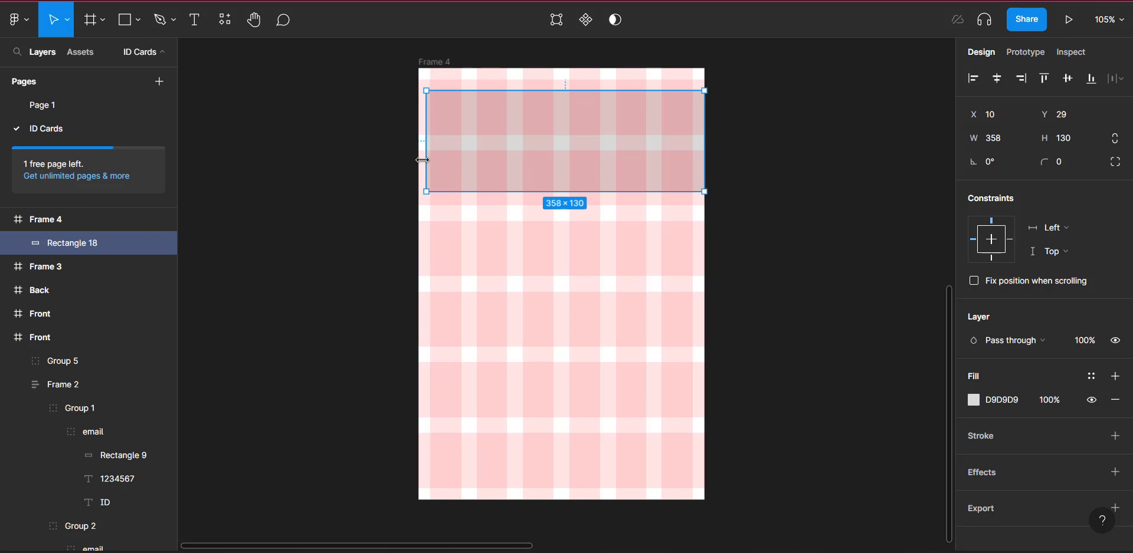
drag(423, 160, 419, 159)
drag(564, 126, 564, 115)
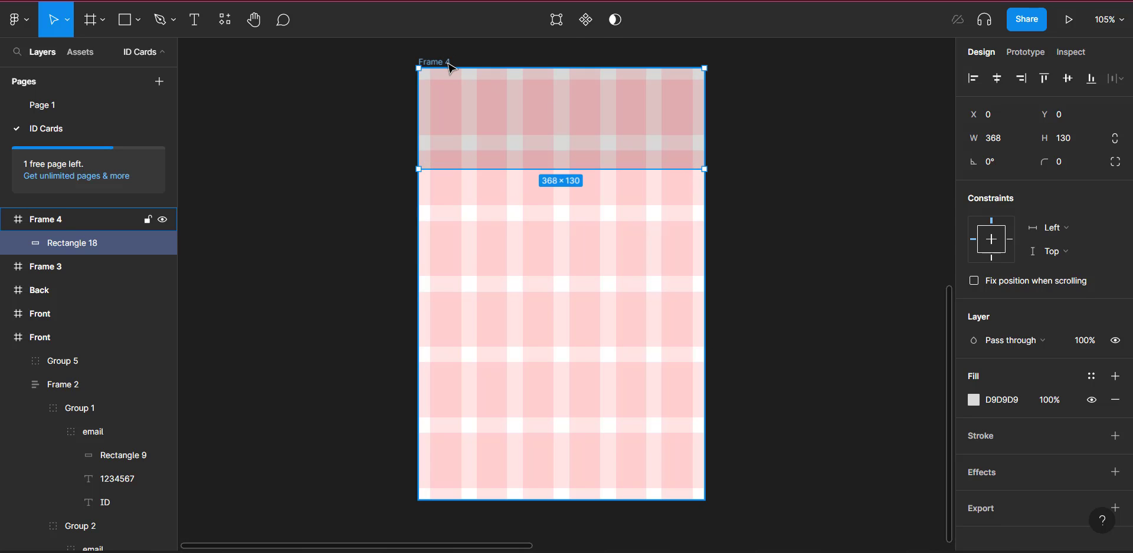
Step: Rename the frame to 'Front ID'
click(448, 62)
text(Fron)
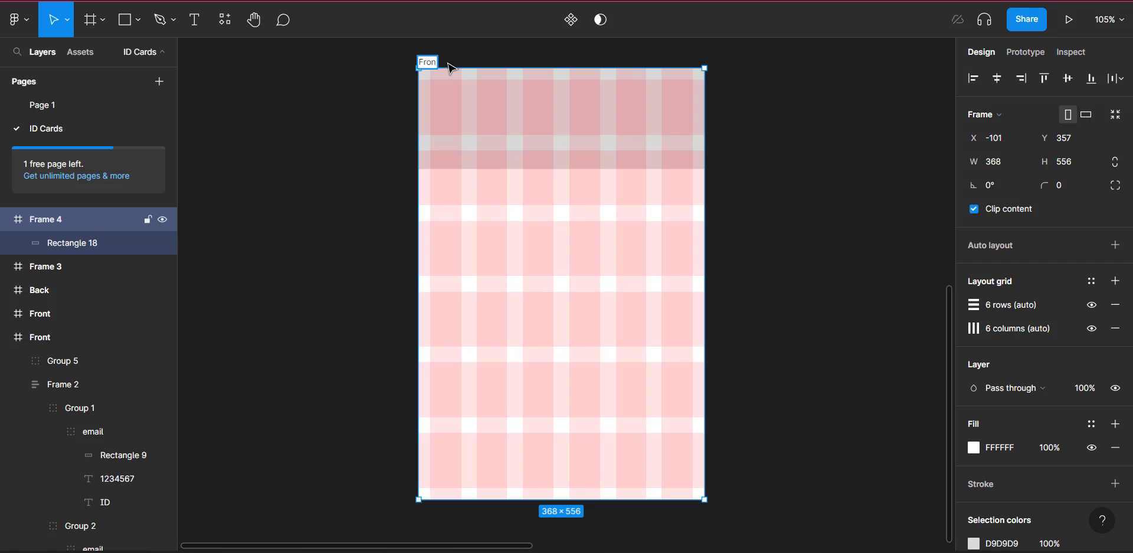
text(t ID)
key(Return)
click(535, 102)
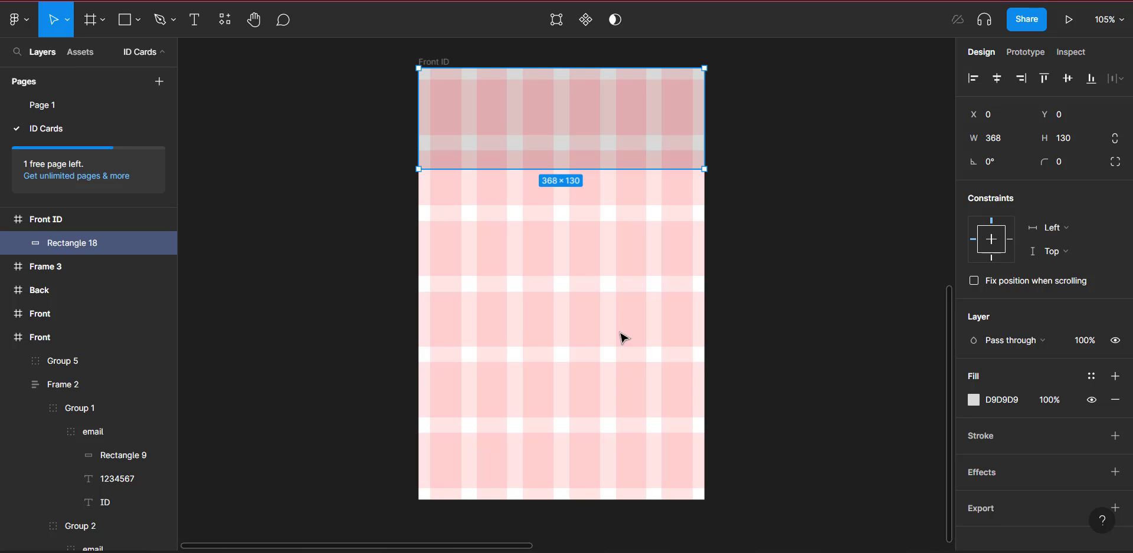
Step: Set the top band's height to 63 and its fill to magenta 8B036D
mouse_move(605, 552)
click(662, 467)
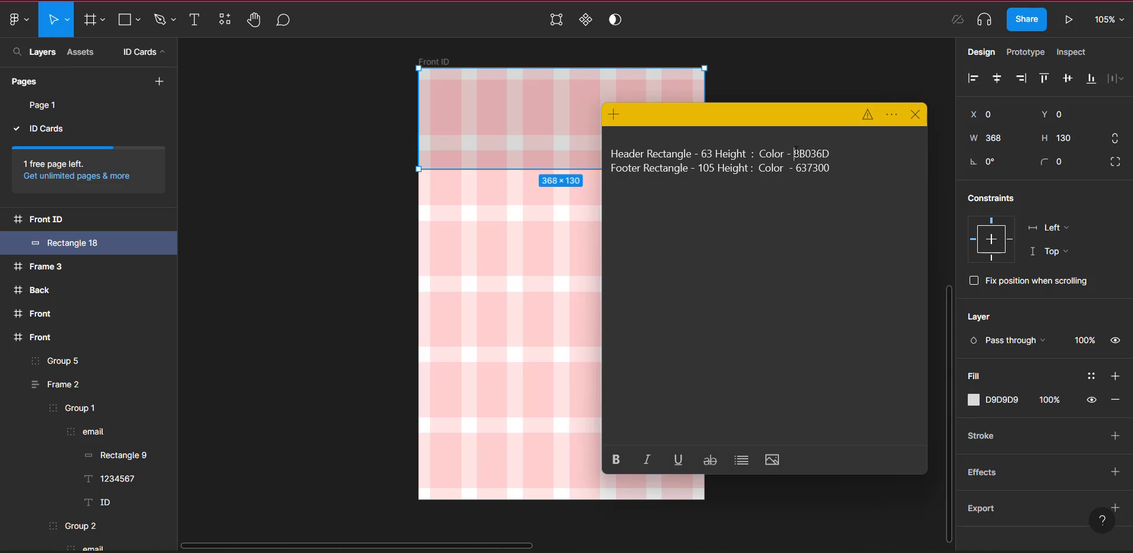
drag(795, 152, 829, 151)
click(518, 91)
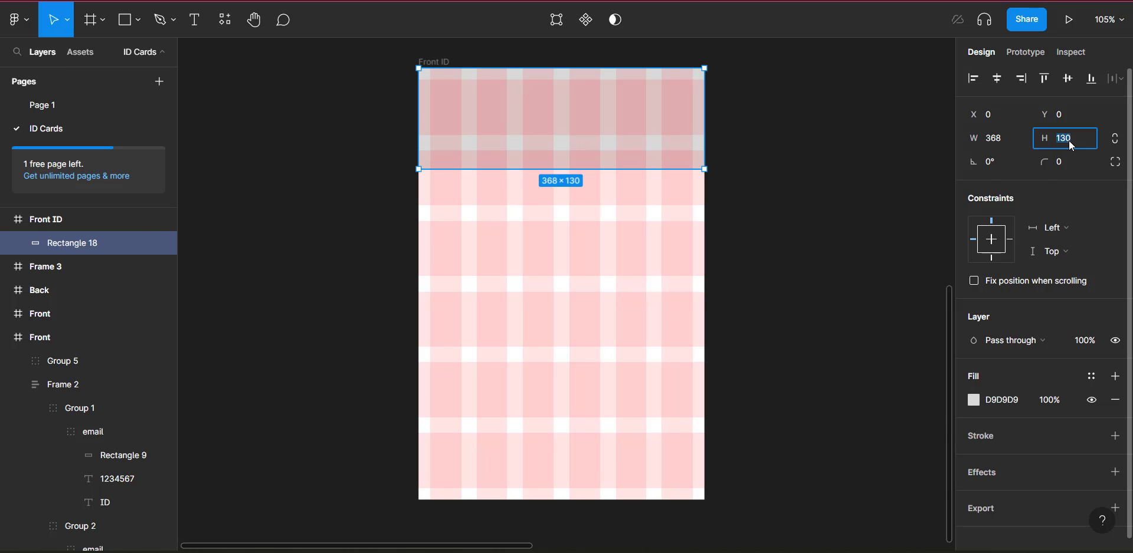
mouse_move(634, 551)
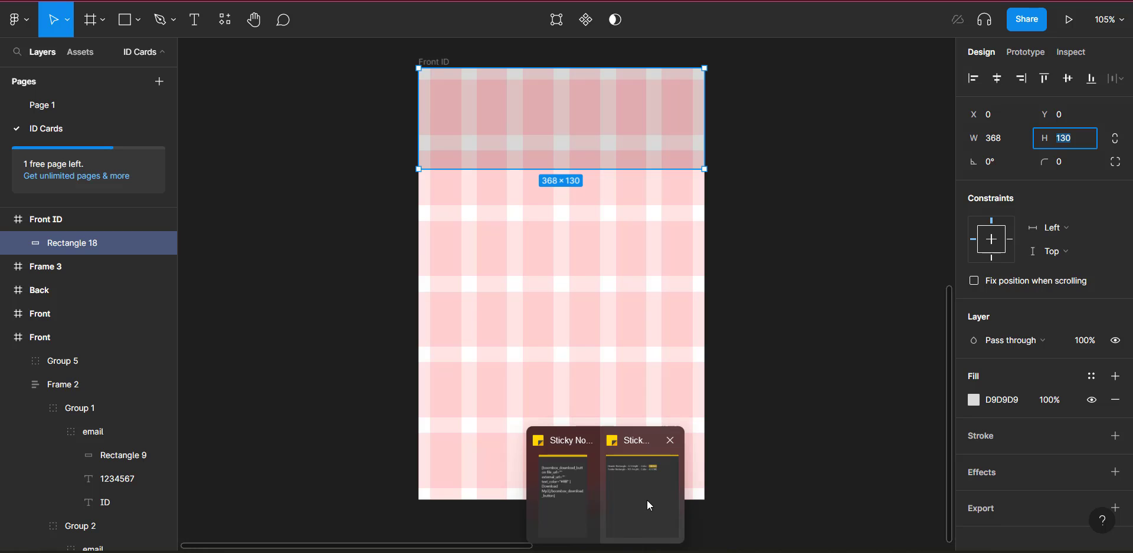
mouse_move(647, 501)
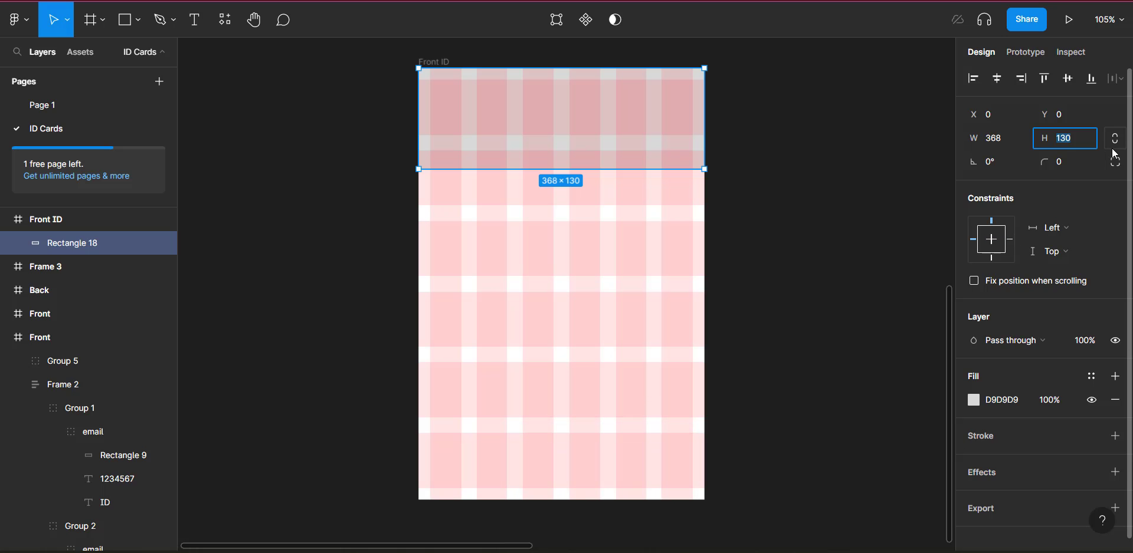
text(63)
key(Return)
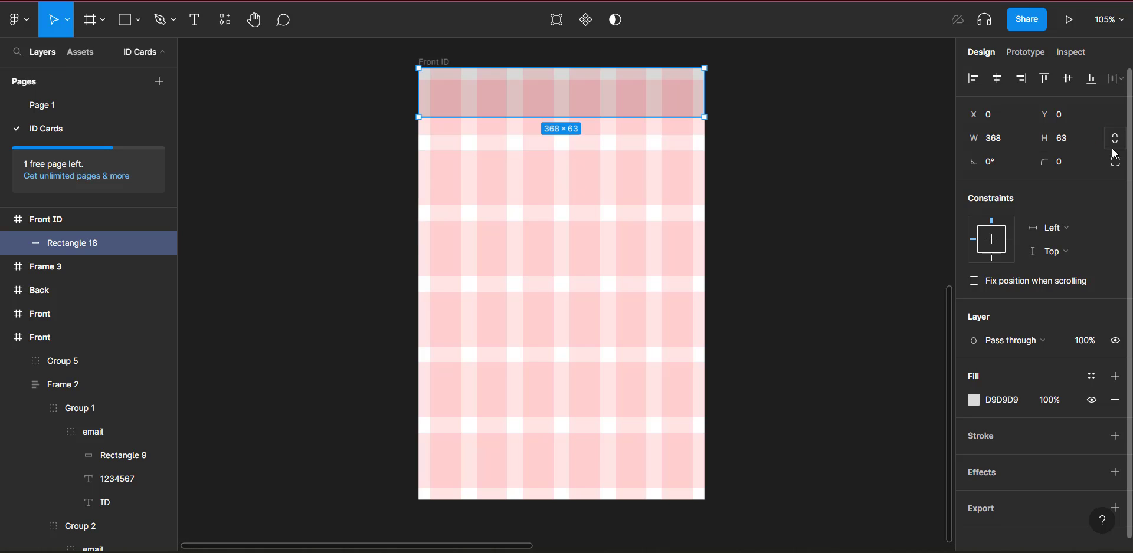
click(1000, 403)
key(Return)
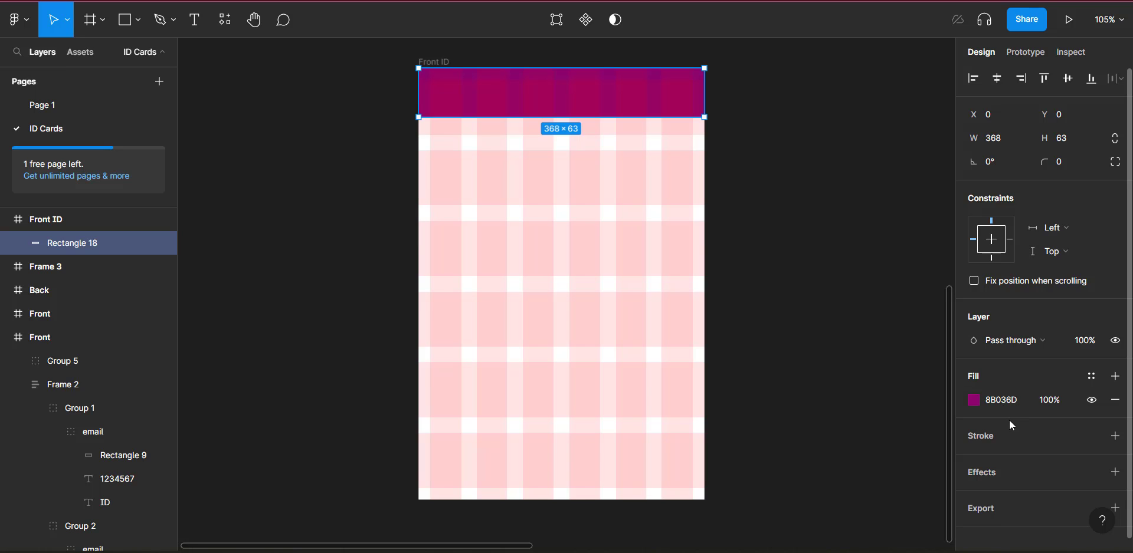
Step: Rename the band layer 'Header Rec' and duplicate it
double_click(96, 247)
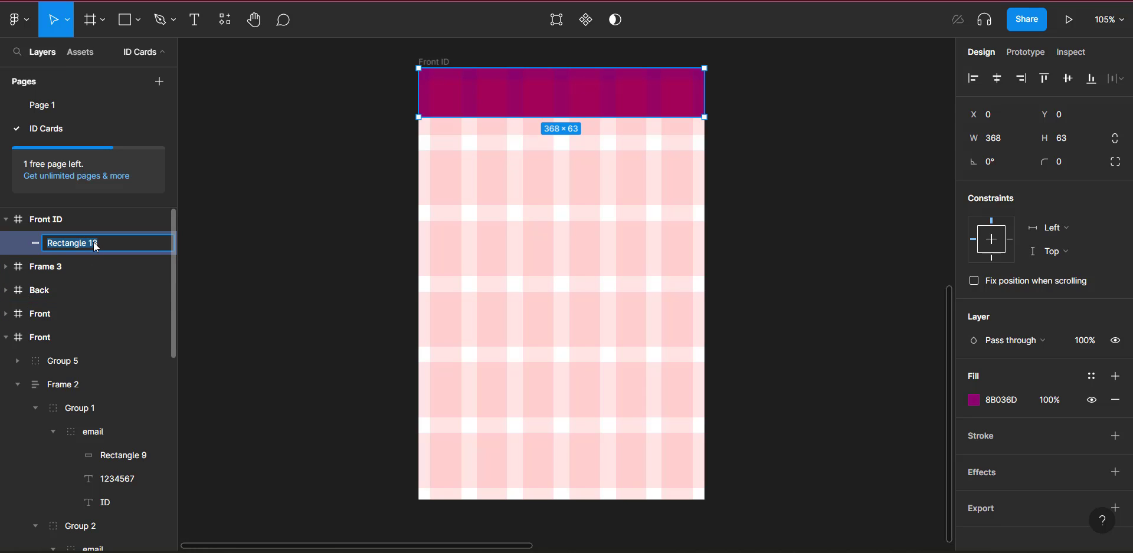
text(Header Rec)
key(Return)
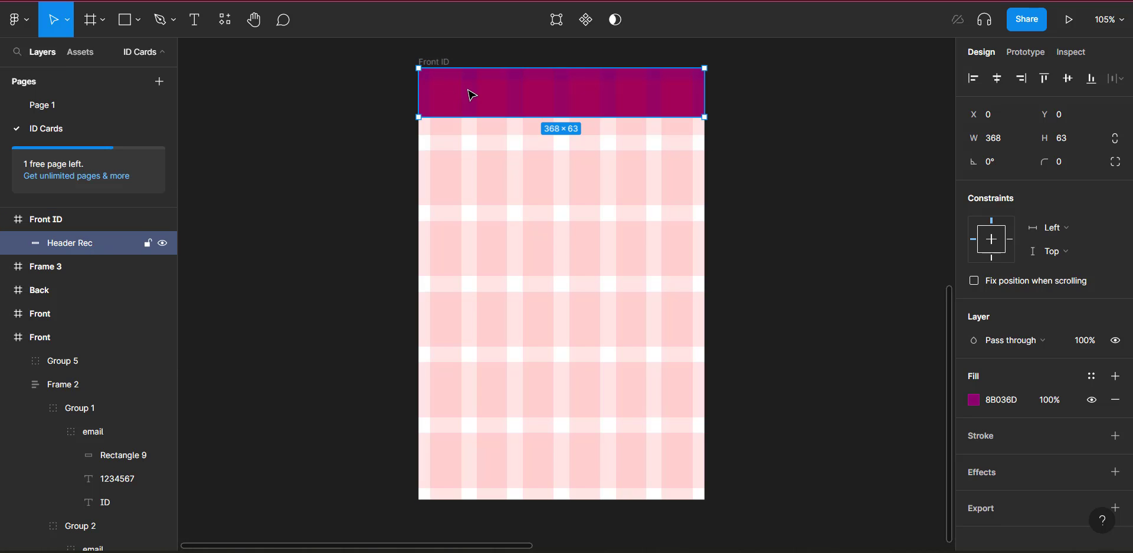
key(ctrl+d)
Step: Align the copy to the card's bottom, centred, and copy footer colour 637300 from the notes
drag(500, 97, 493, 190)
click(1089, 81)
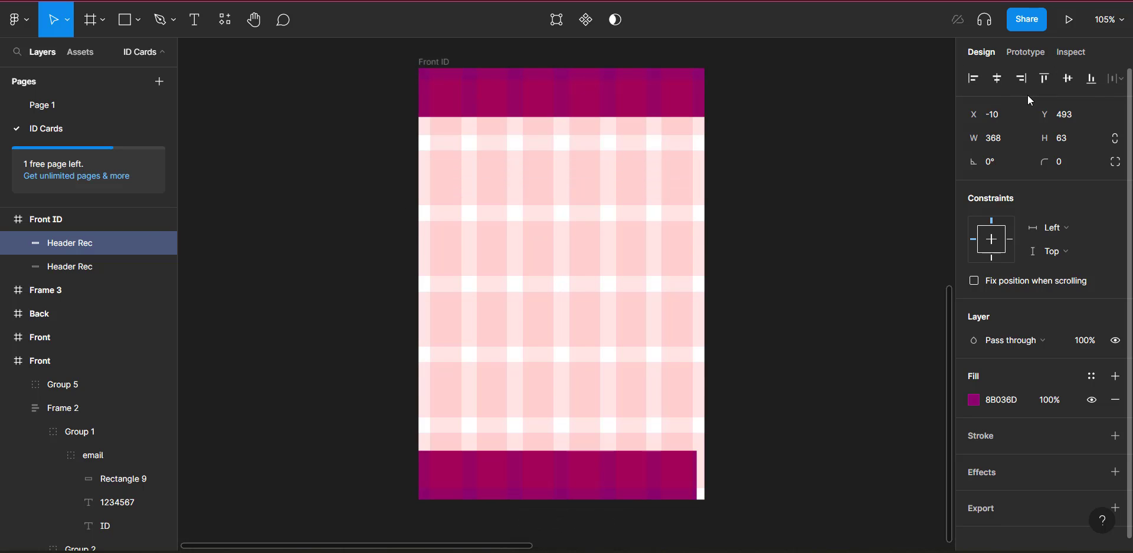
click(998, 80)
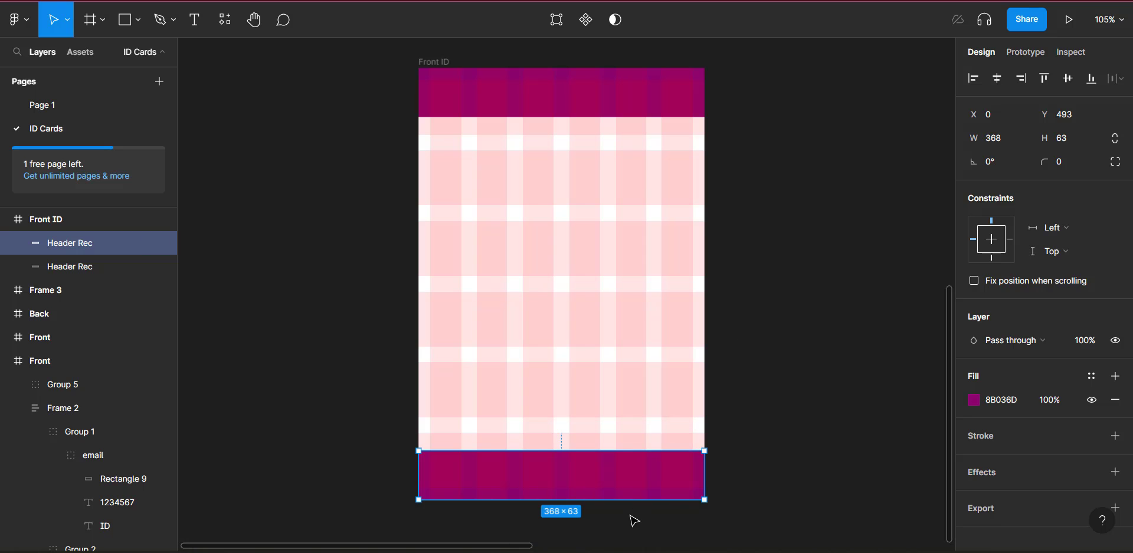
click(676, 492)
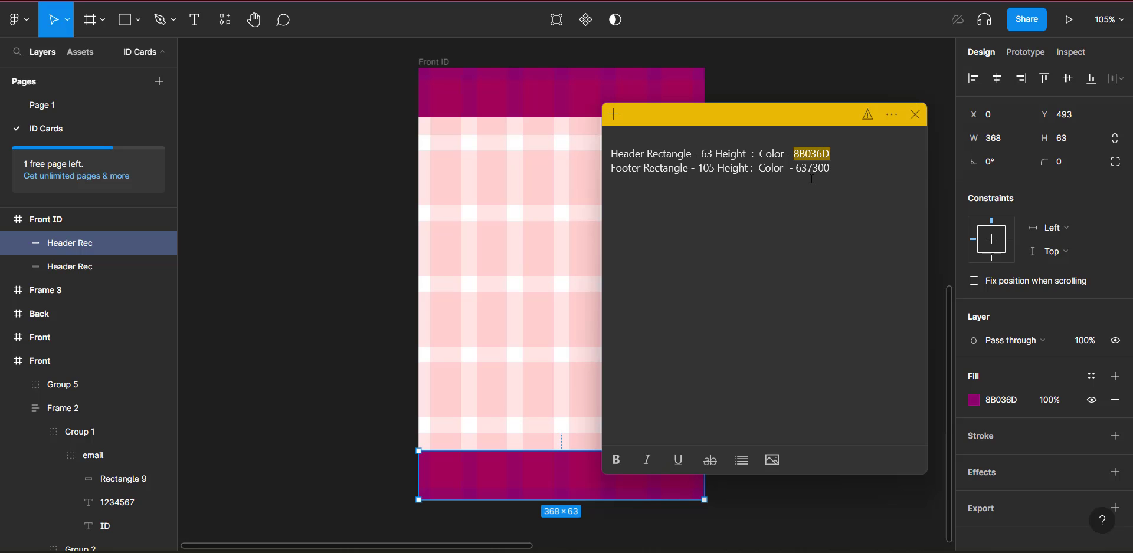
drag(796, 170, 843, 167)
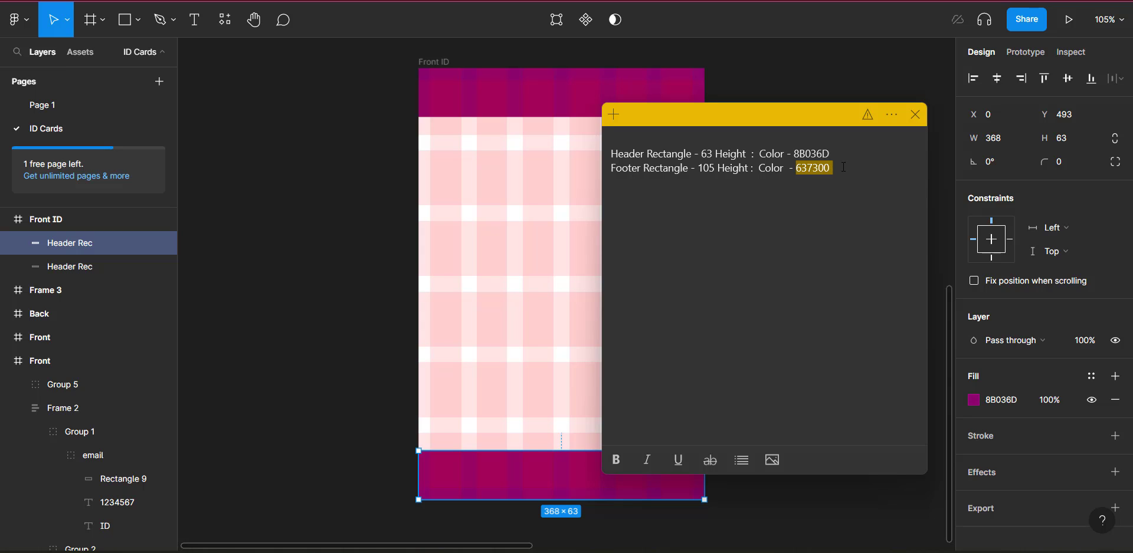
click(523, 468)
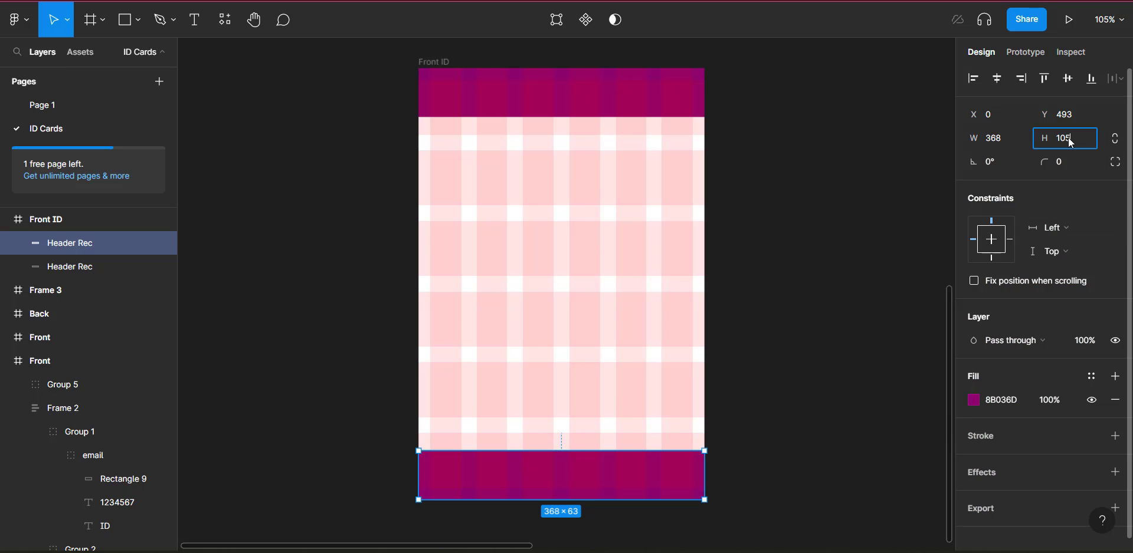
Step: Fill the footer with olive 637300 and keep it flush with the card's bottom
click(1010, 401)
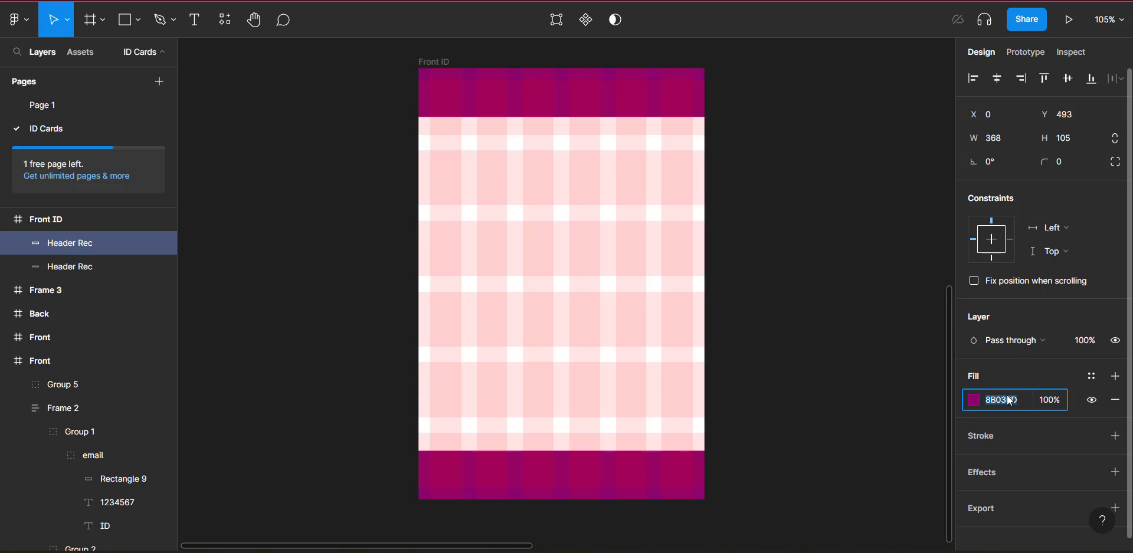
text(637300)
key(Return)
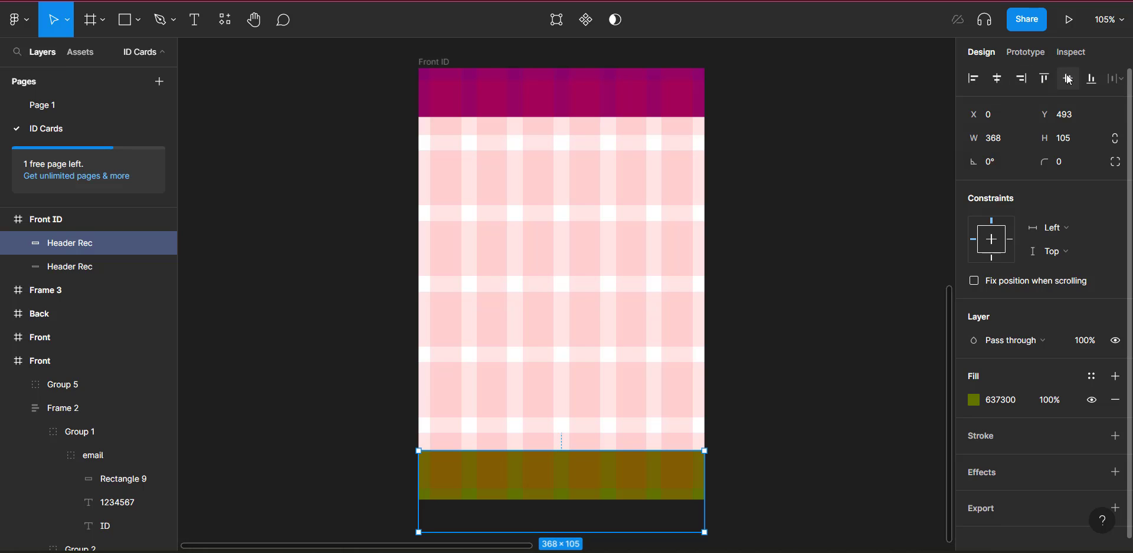
click(1045, 79)
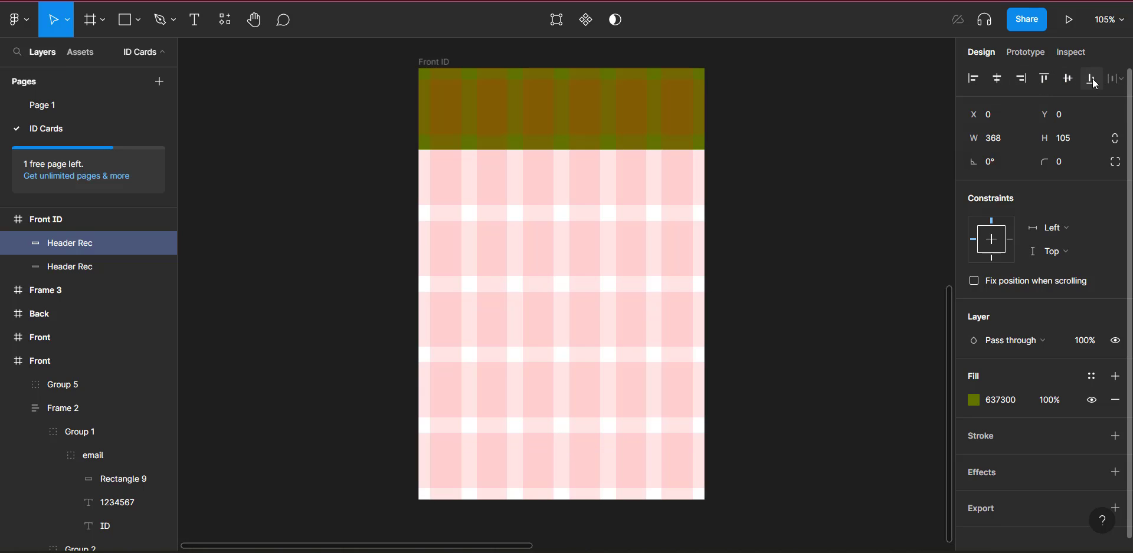
click(1091, 79)
scroll(584, 444, down, 1)
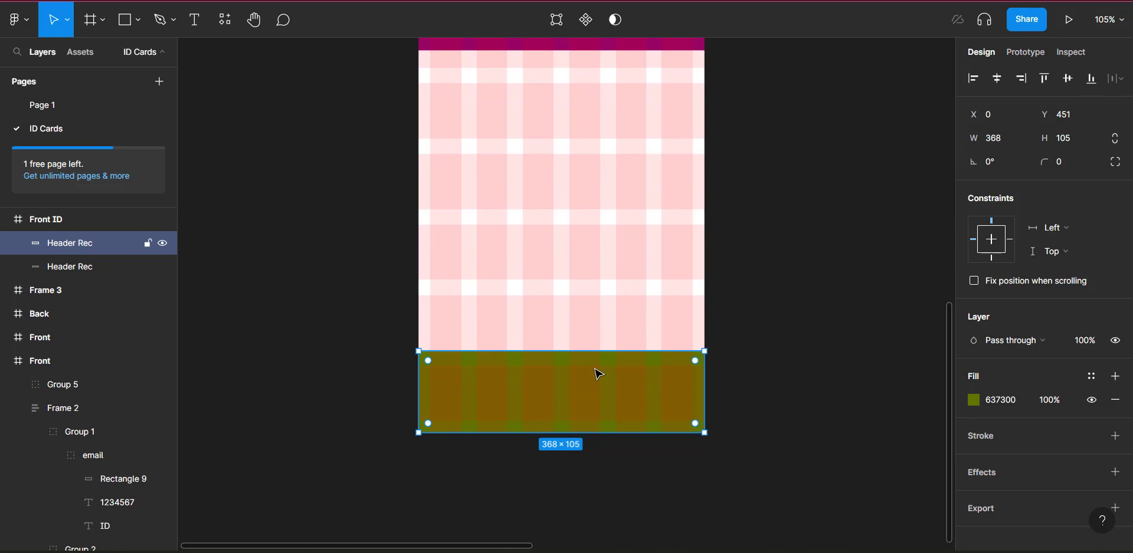
scroll(596, 370, up, 2)
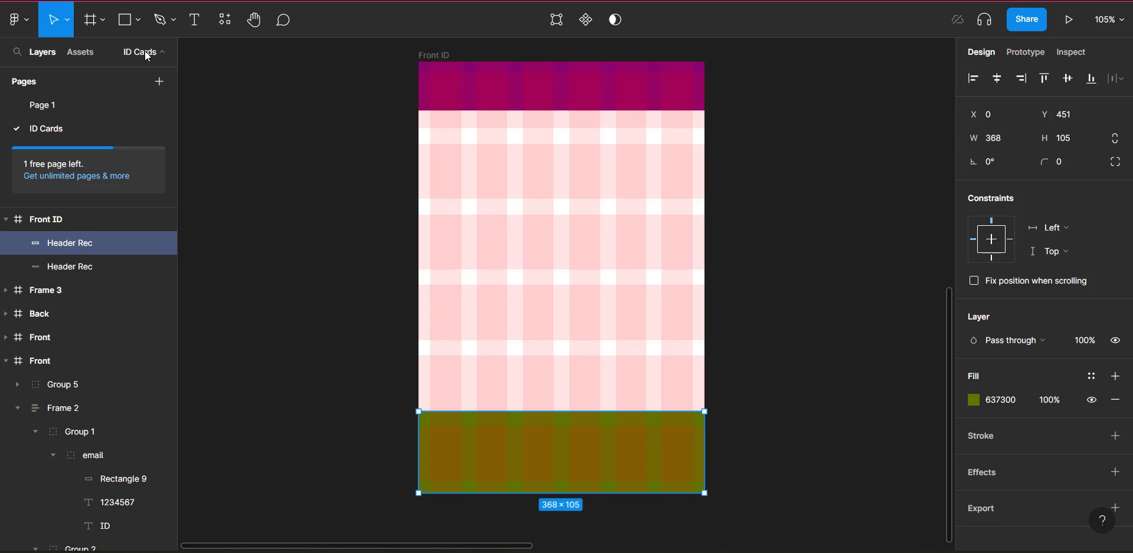
Step: Draw a photo placeholder rectangle below the header at the card's upper left
click(129, 23)
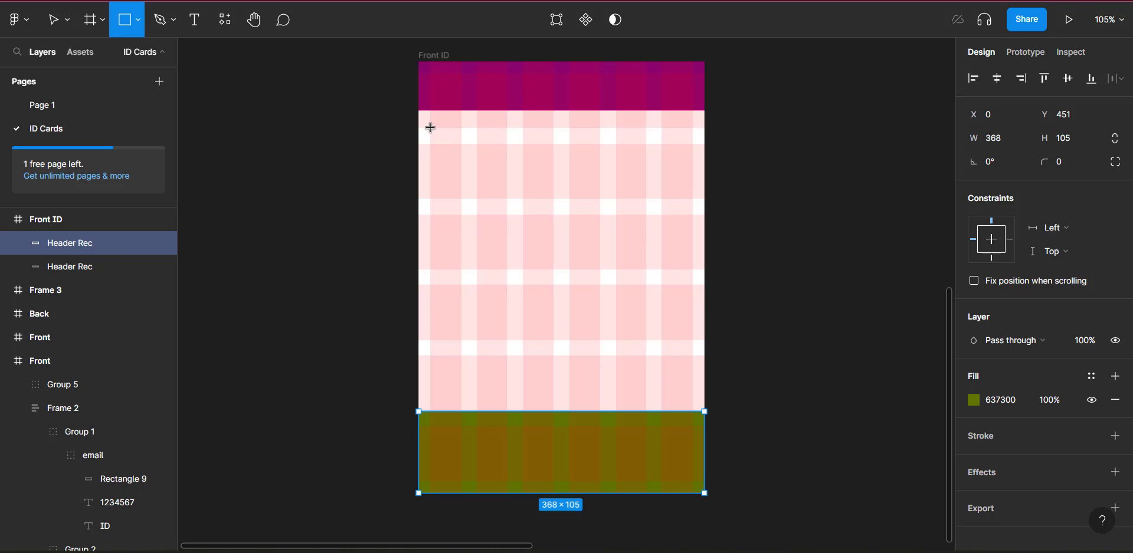
mouse_move(429, 128)
mouse_down()
mouse_move(472, 153)
mouse_move(556, 253)
mouse_move(556, 270)
mouse_move(573, 271)
mouse_up()
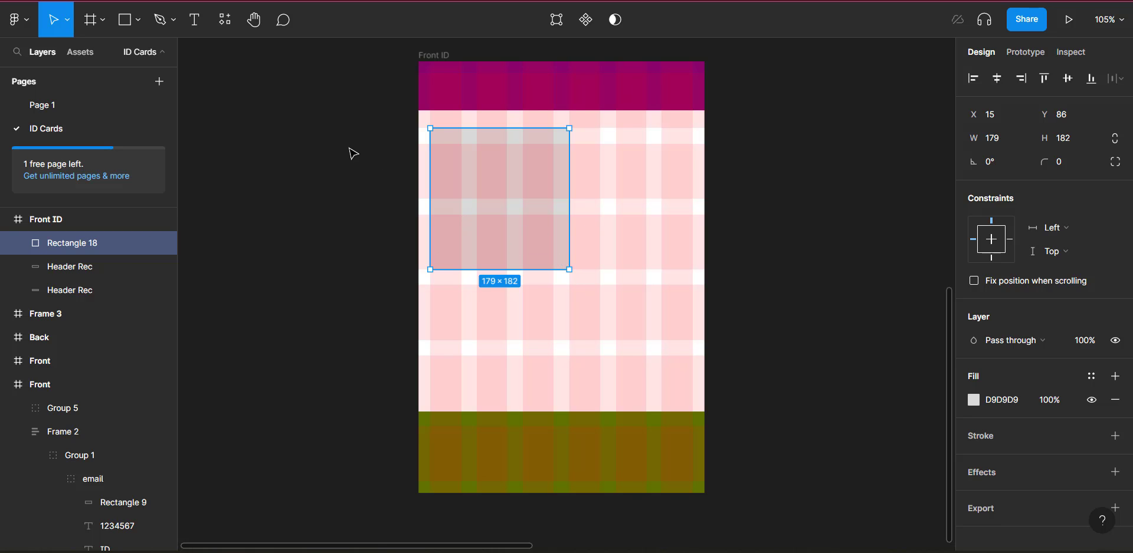
click(425, 152)
click(497, 163)
Step: Fill the placeholder with the portrait image and narrow it to 159 wide
click(975, 402)
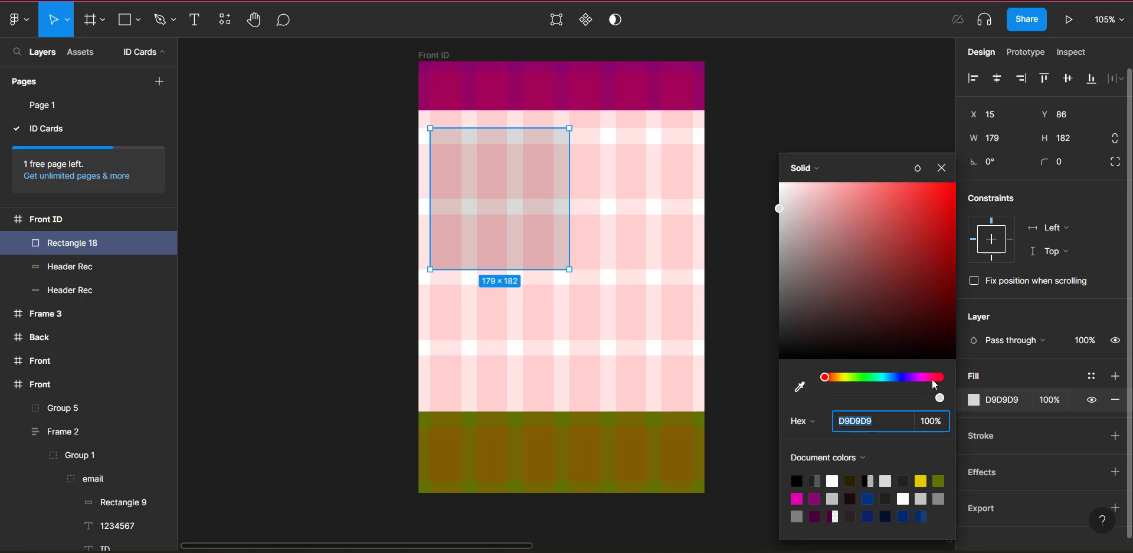
click(816, 168)
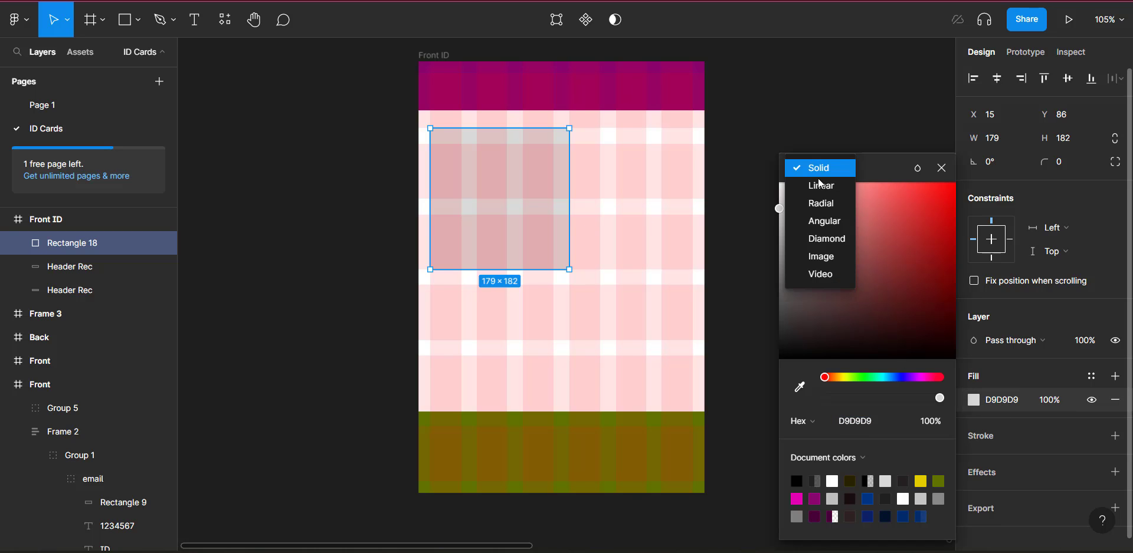
click(822, 261)
click(861, 272)
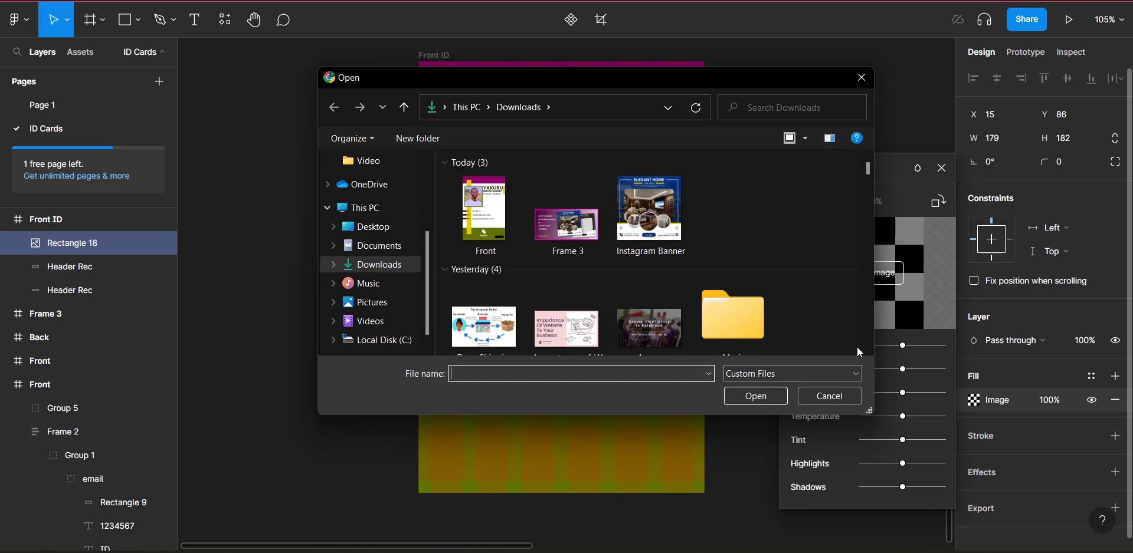
click(867, 350)
scroll(867, 349, down, 10)
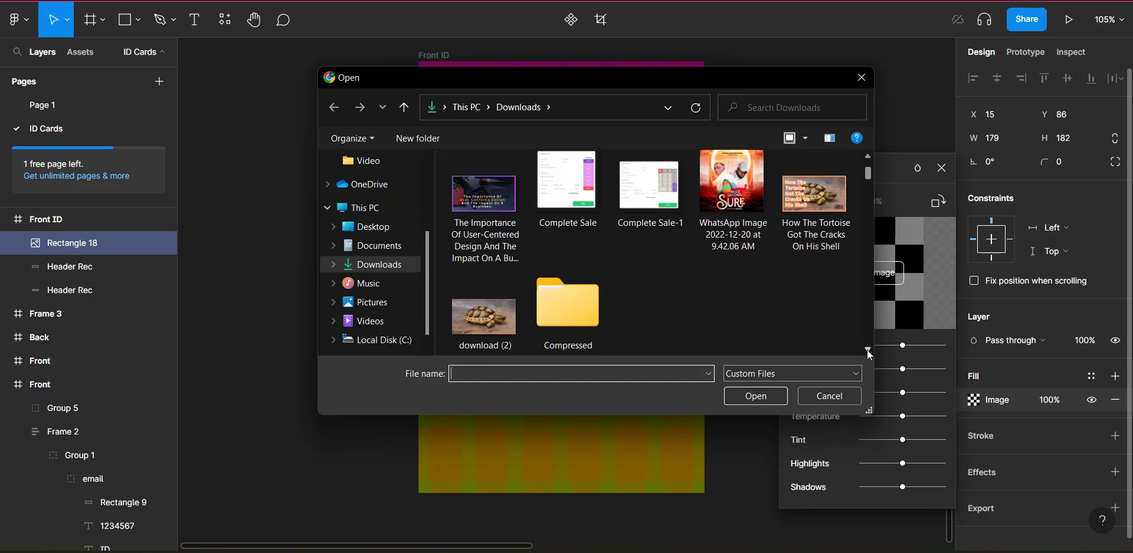
scroll(866, 350, down, 10)
click(823, 165)
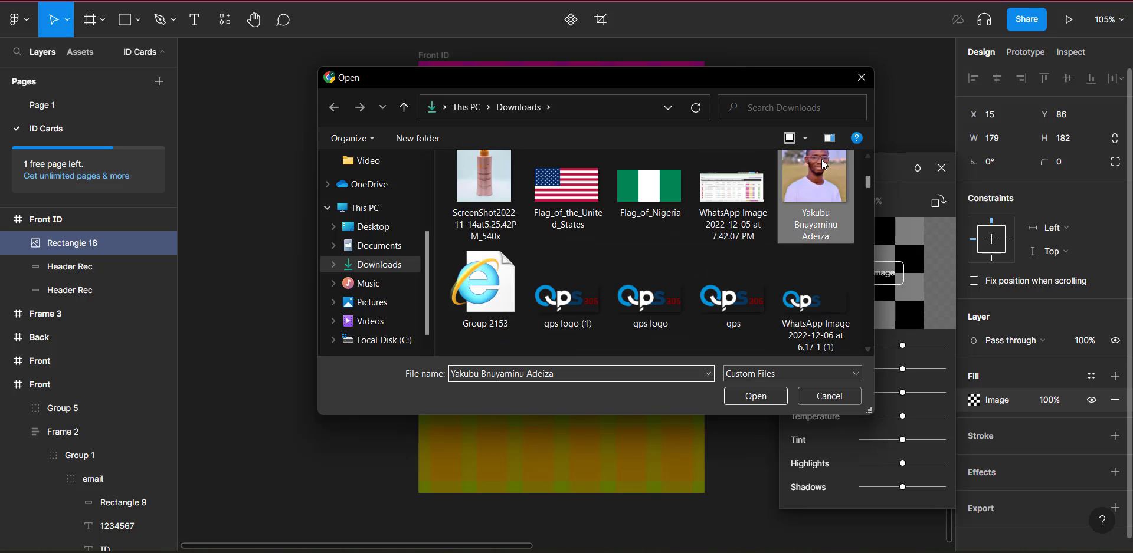
double_click(823, 165)
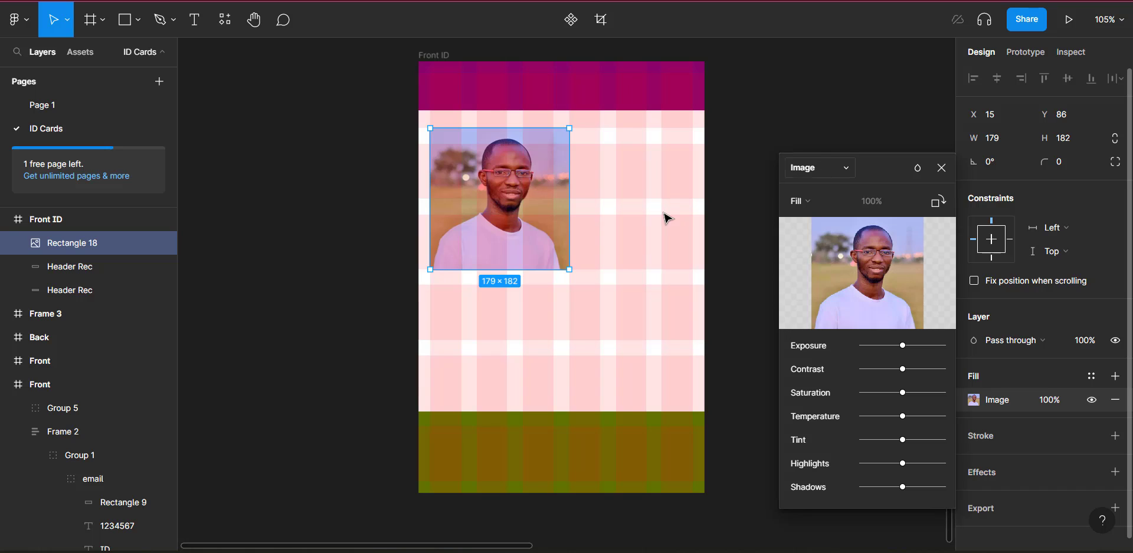
scroll(665, 217, right, 3)
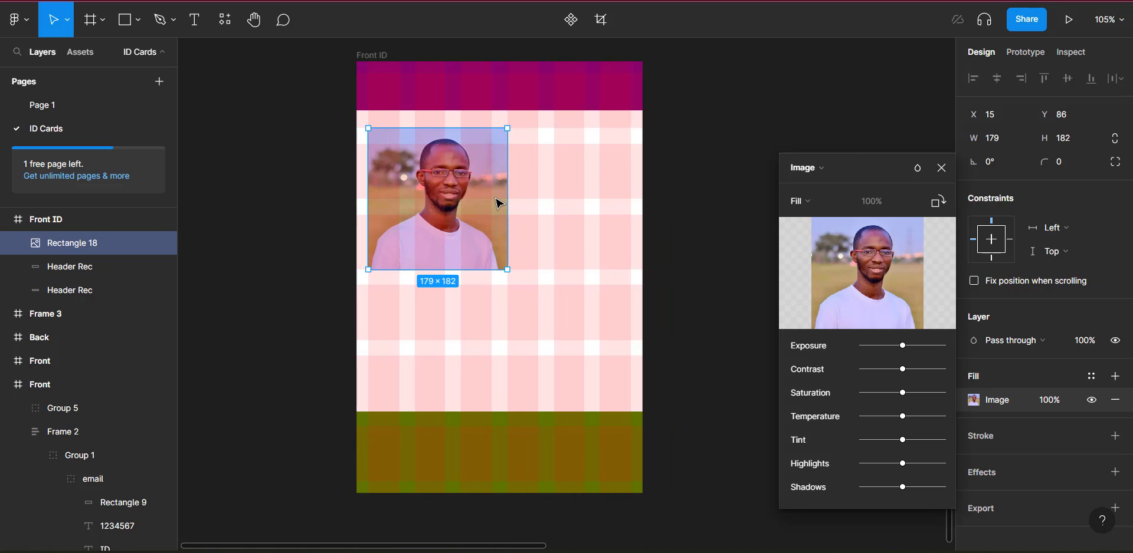
drag(507, 197, 491, 196)
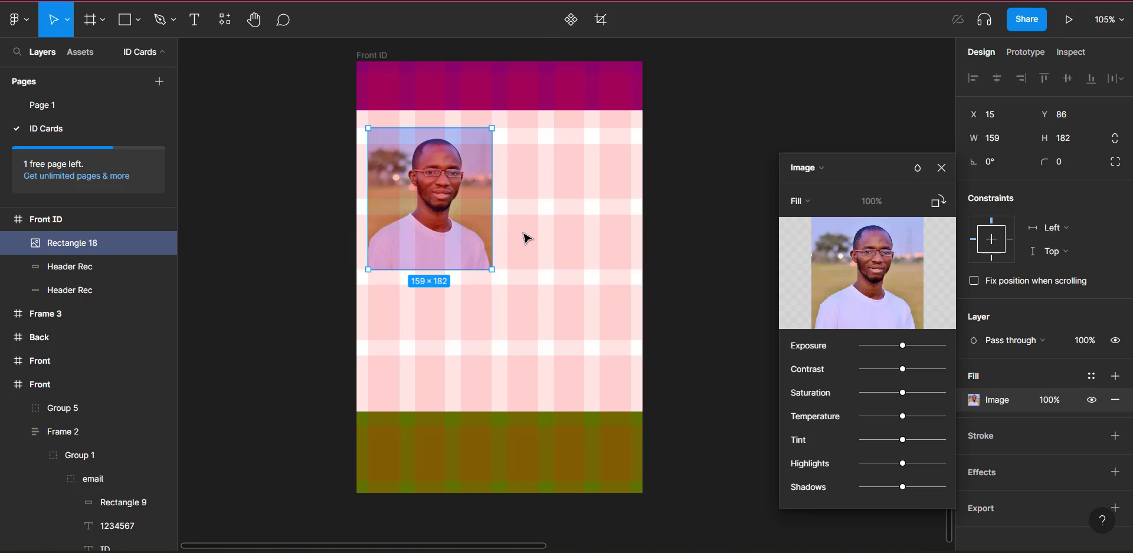
scroll(522, 239, up, 3)
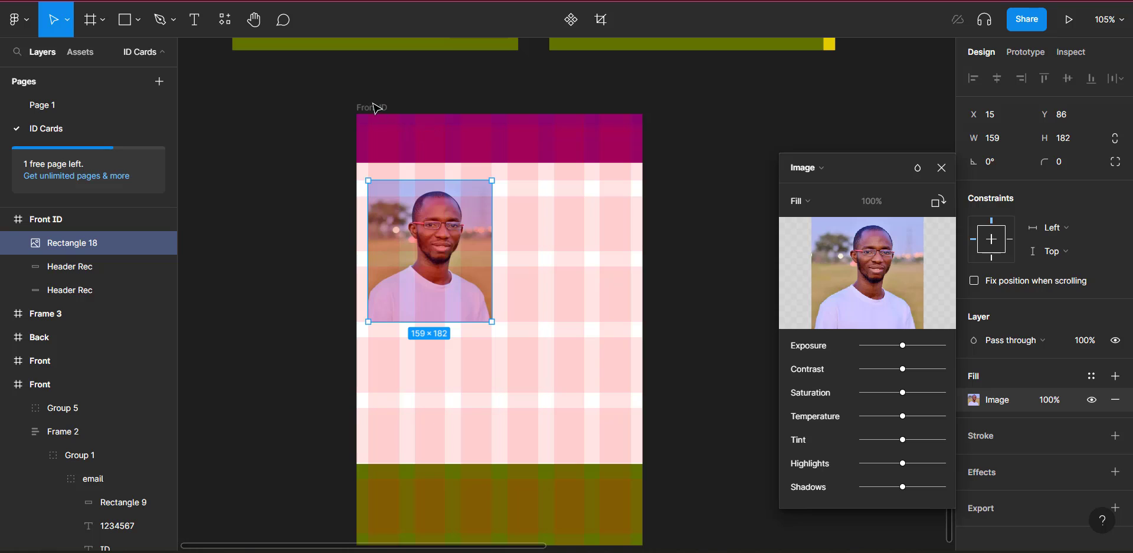
key(Escape)
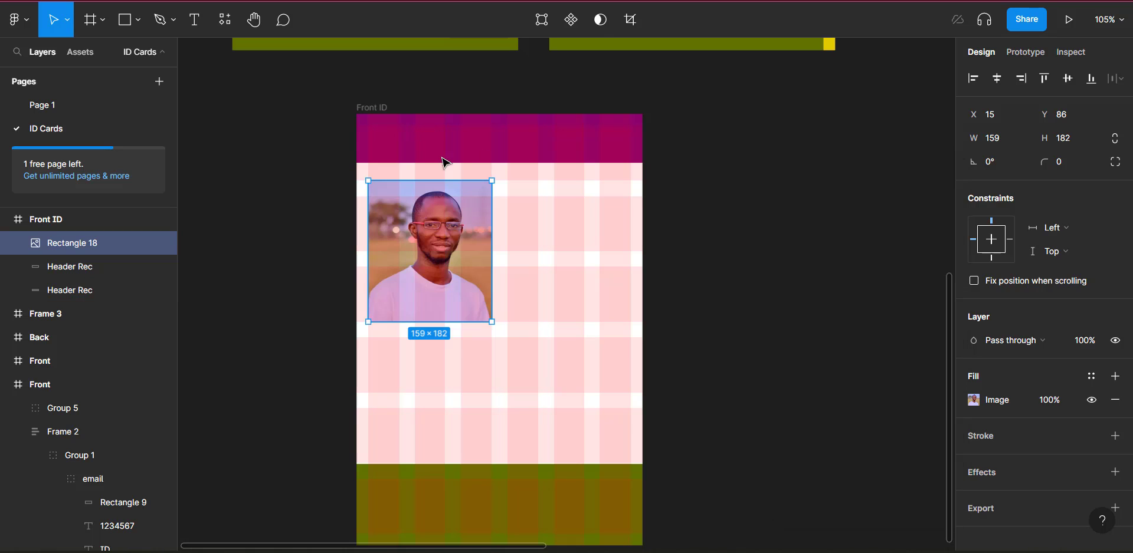
Step: Add a tall 40 × 460 strip behind the photo and fill it yellow E2CC00
click(130, 33)
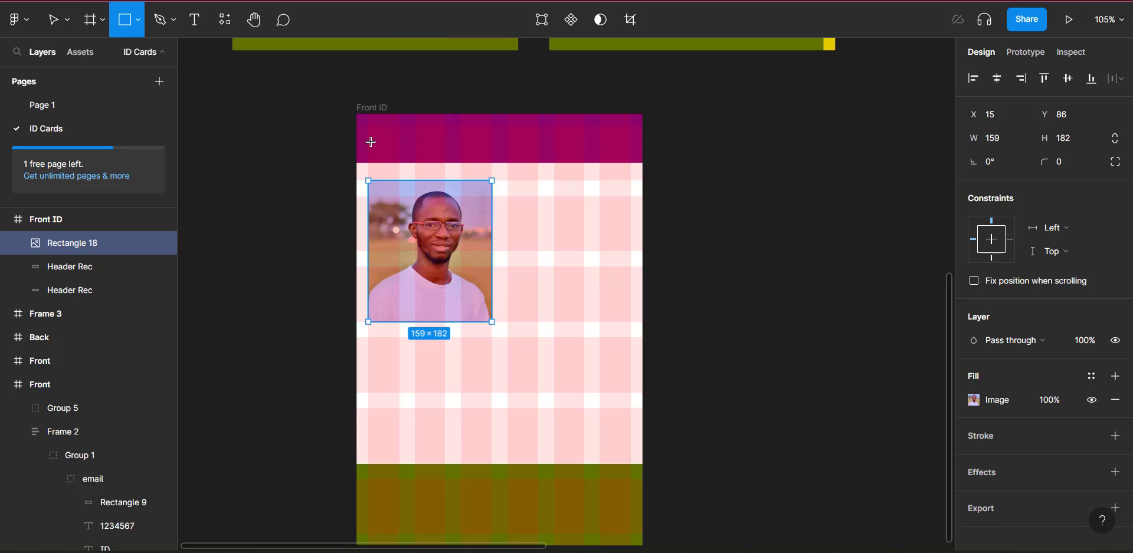
mouse_move(368, 142)
mouse_down()
mouse_move(422, 200)
mouse_move(394, 342)
mouse_move(402, 498)
mouse_up()
key(Right)
key(Right)
key(Right)
key(Right)
key(Right)
key(Right)
key(Right)
key(Right)
key(Right)
key(Right)
key(Right)
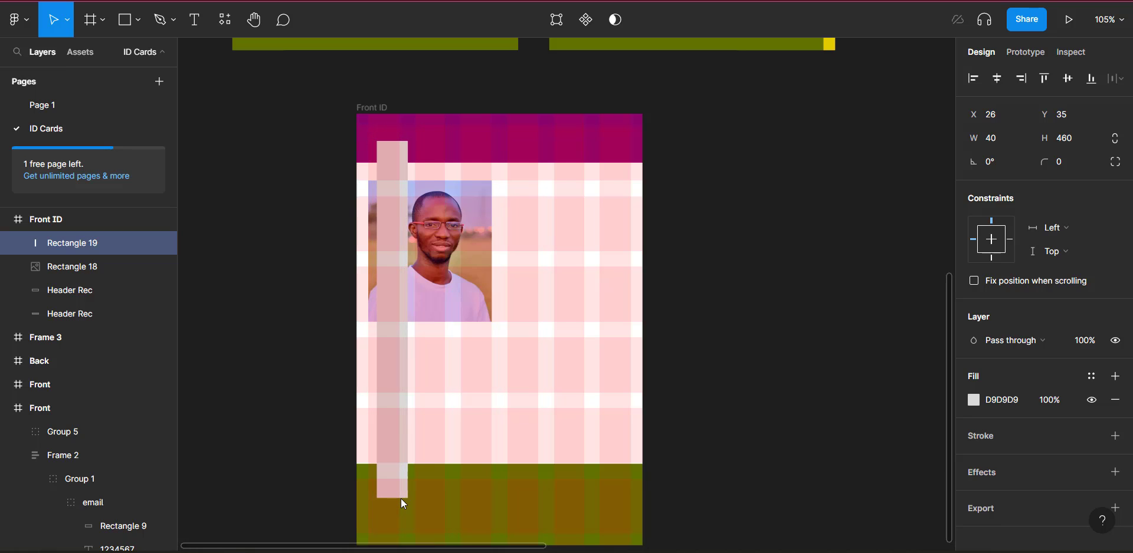
key(Right)
key(Right)
key(Right)
key(Right)
key(Right)
key(Right)
key(Right)
key(Right)
key(Right)
key(Right)
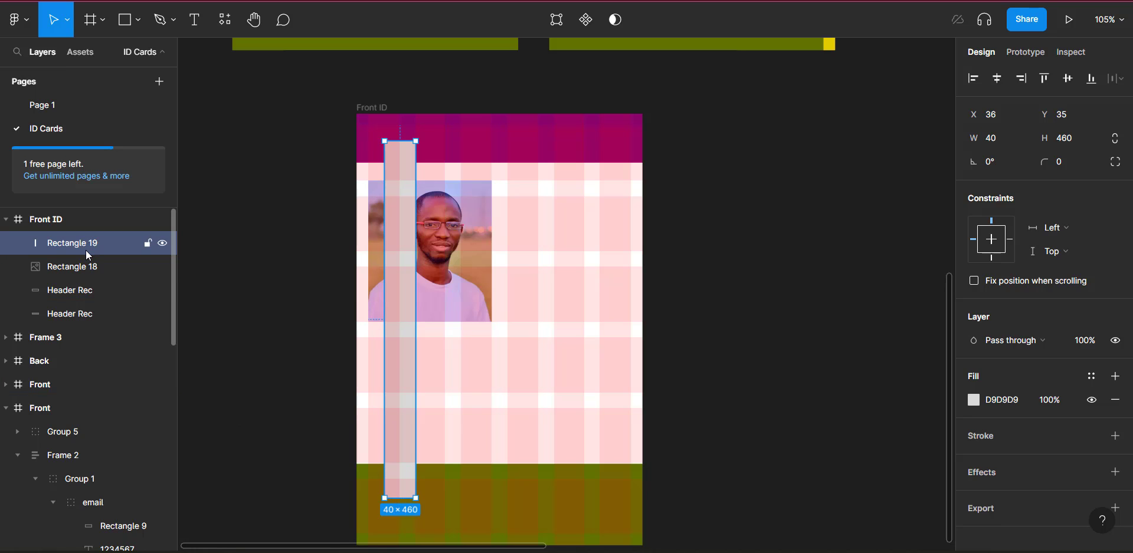
click(86, 267)
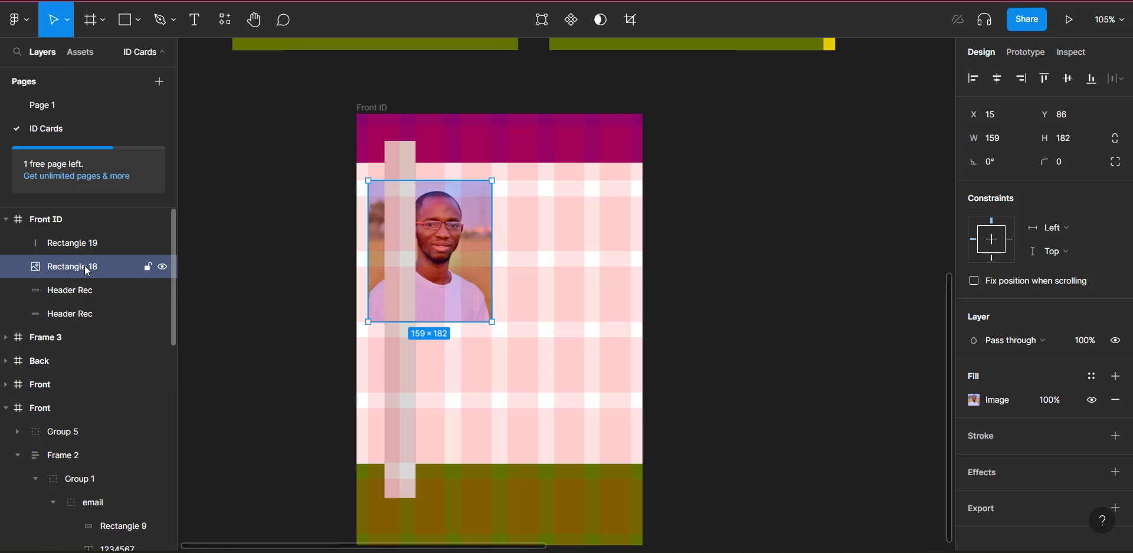
drag(85, 267, 83, 234)
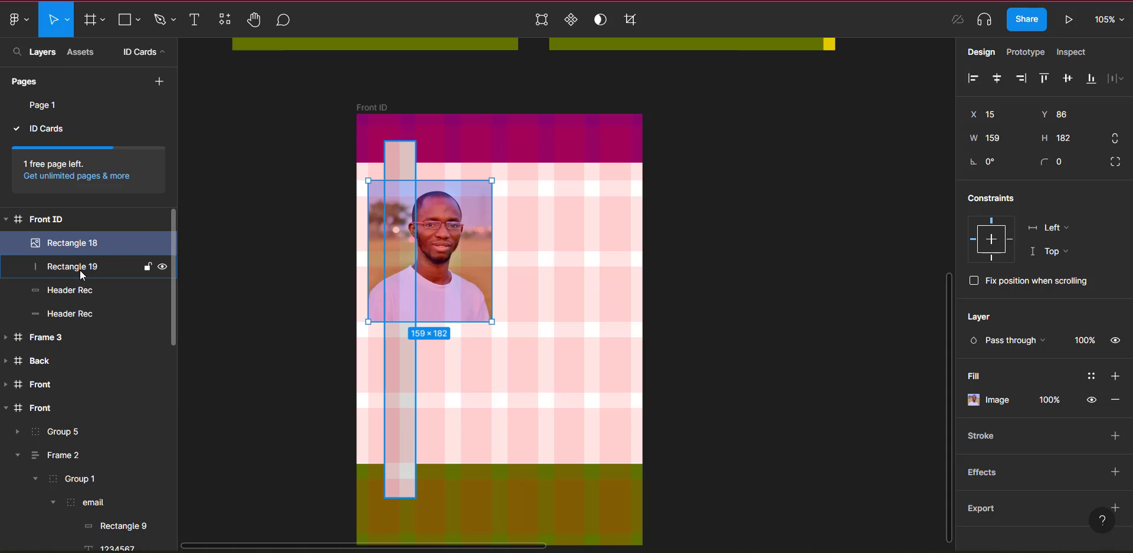
click(80, 270)
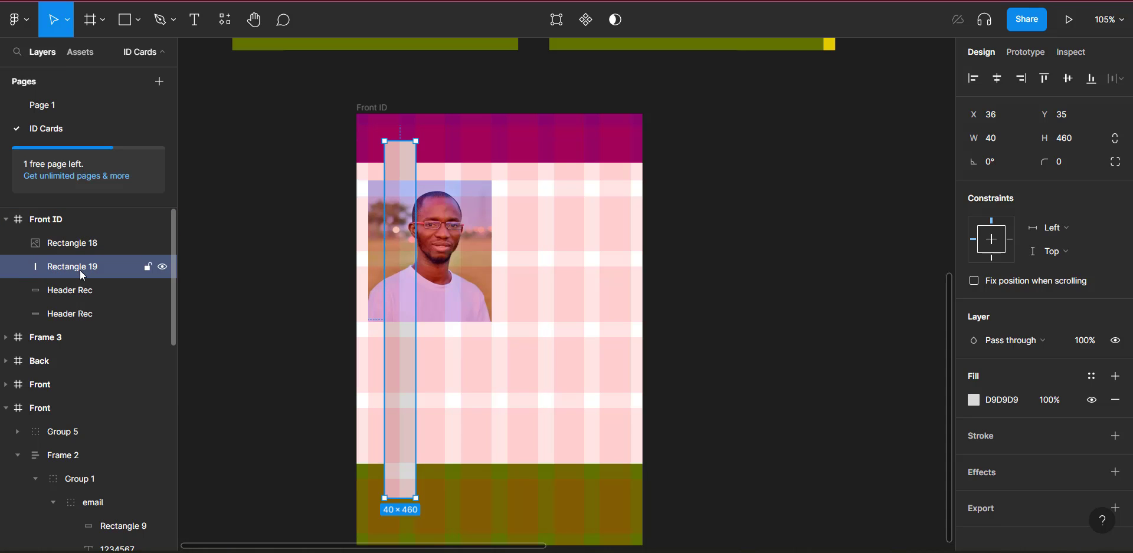
click(974, 399)
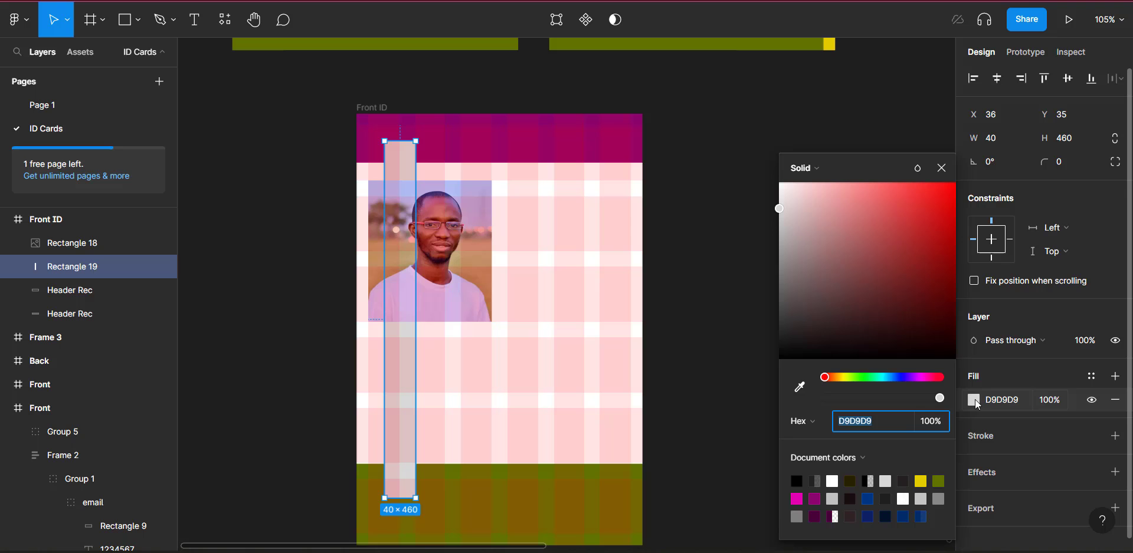
click(920, 481)
scroll(382, 452, down, 3)
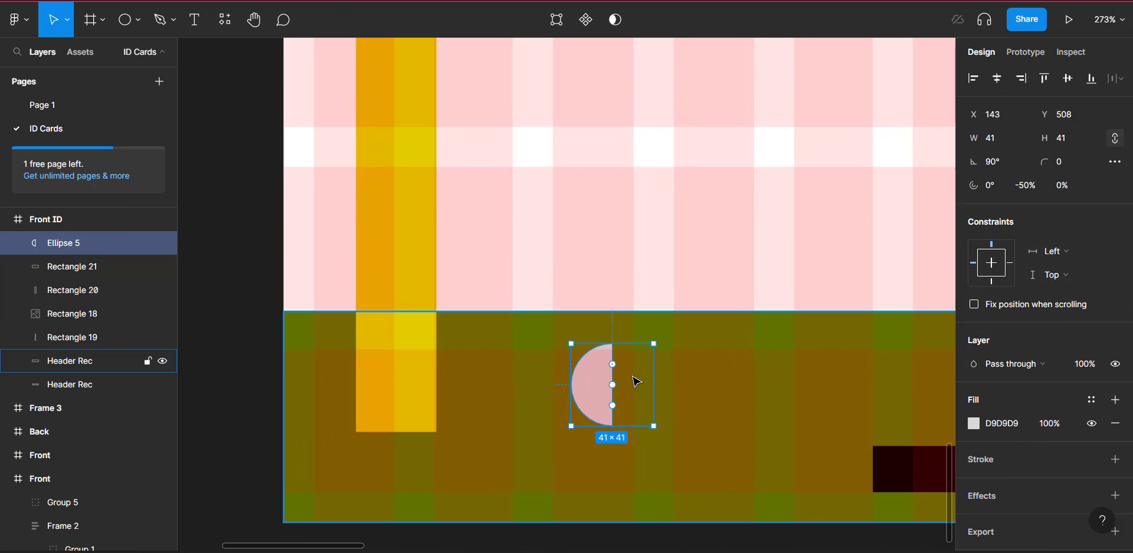
Step: Duplicate the pink half-circle, rotate the copy to -90°, and set it beside Ellipse 5
mouse_move(604, 383)
key(ctrl+d)
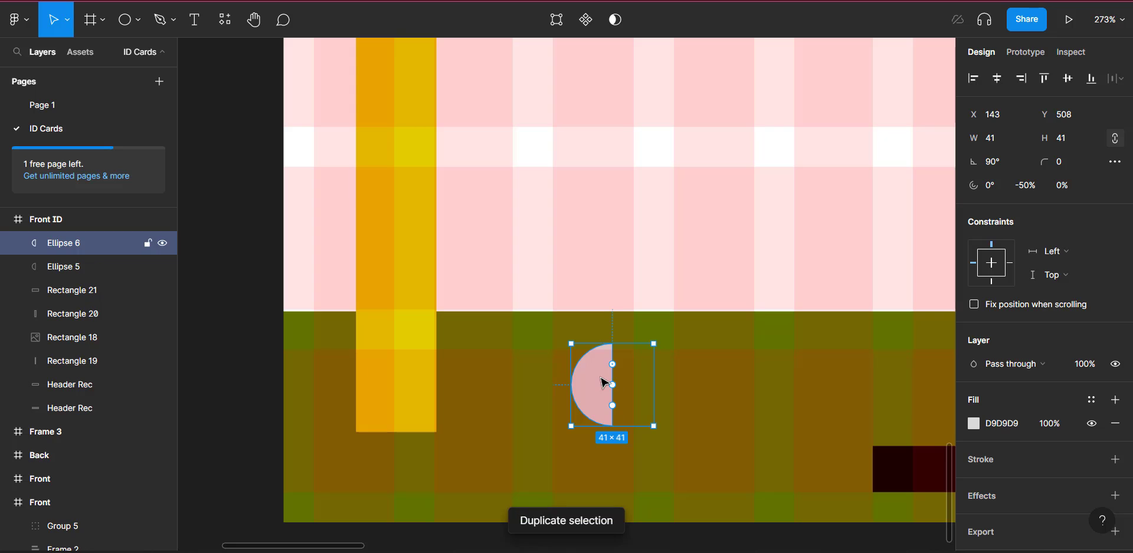
drag(604, 384, 657, 408)
click(660, 408)
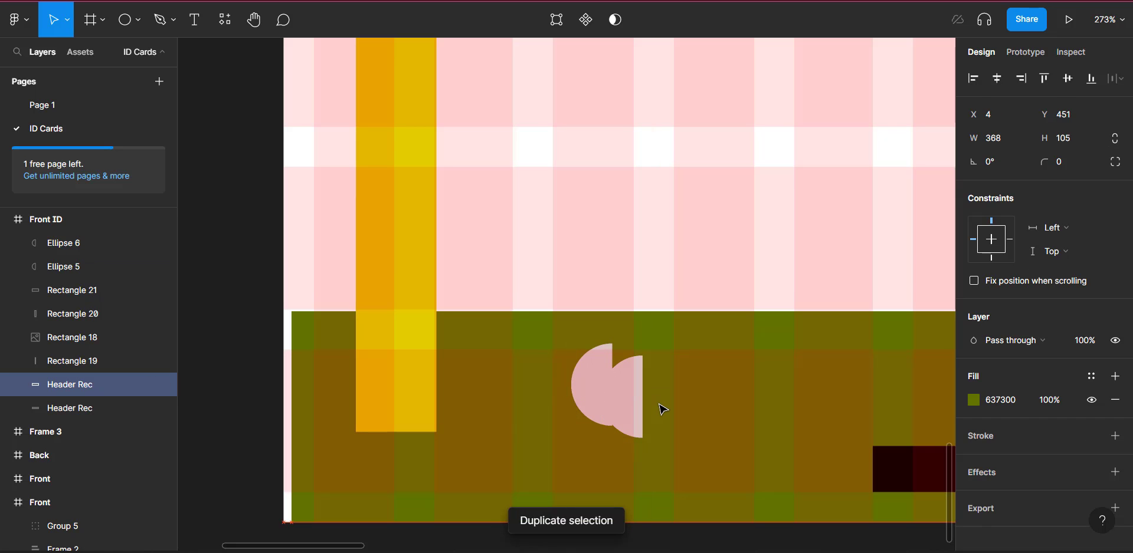
click(624, 401)
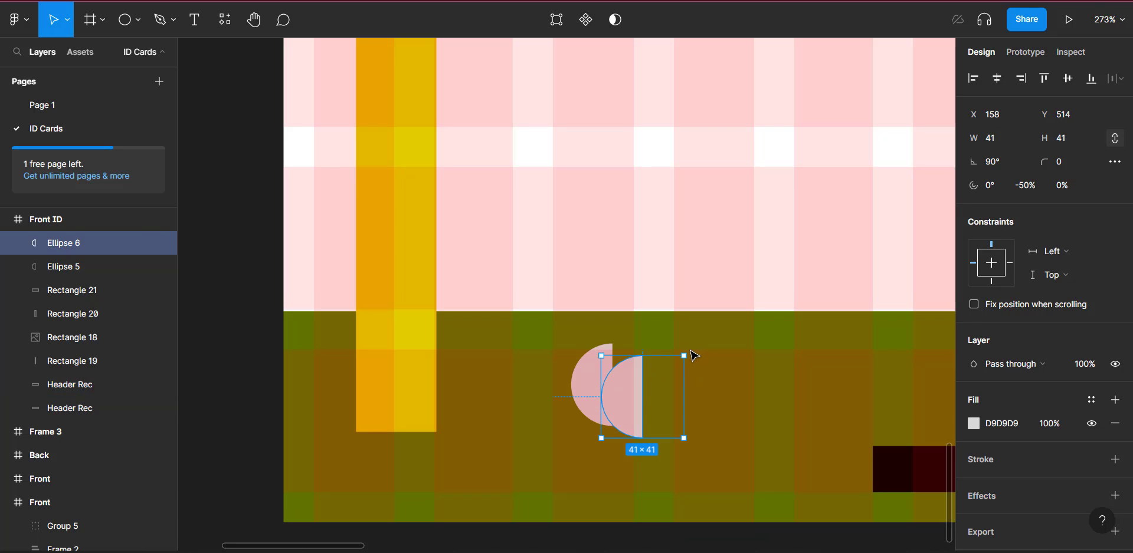
drag(694, 353, 615, 419)
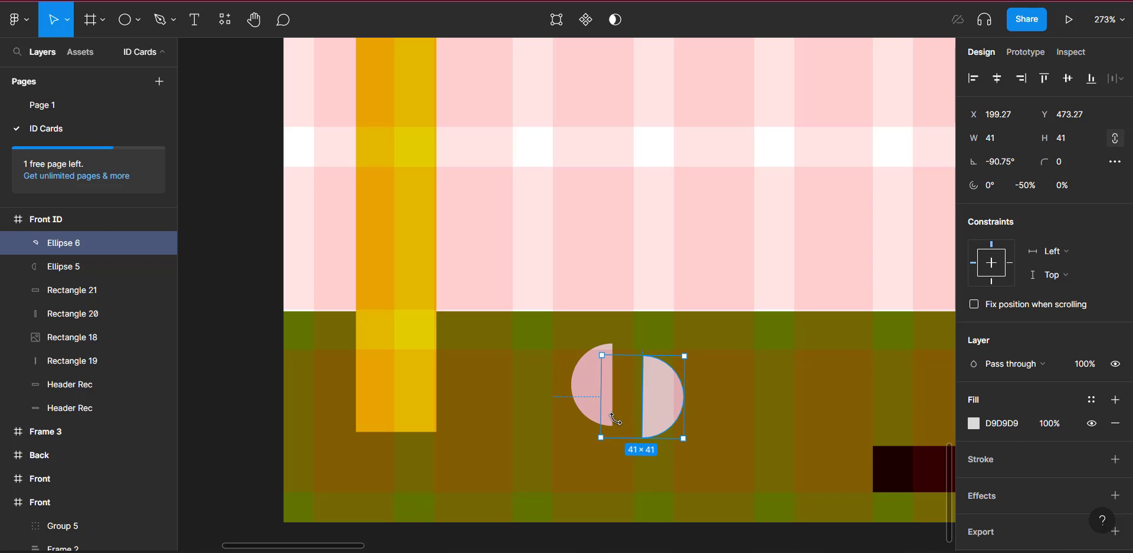
click(1003, 162)
text(-90)
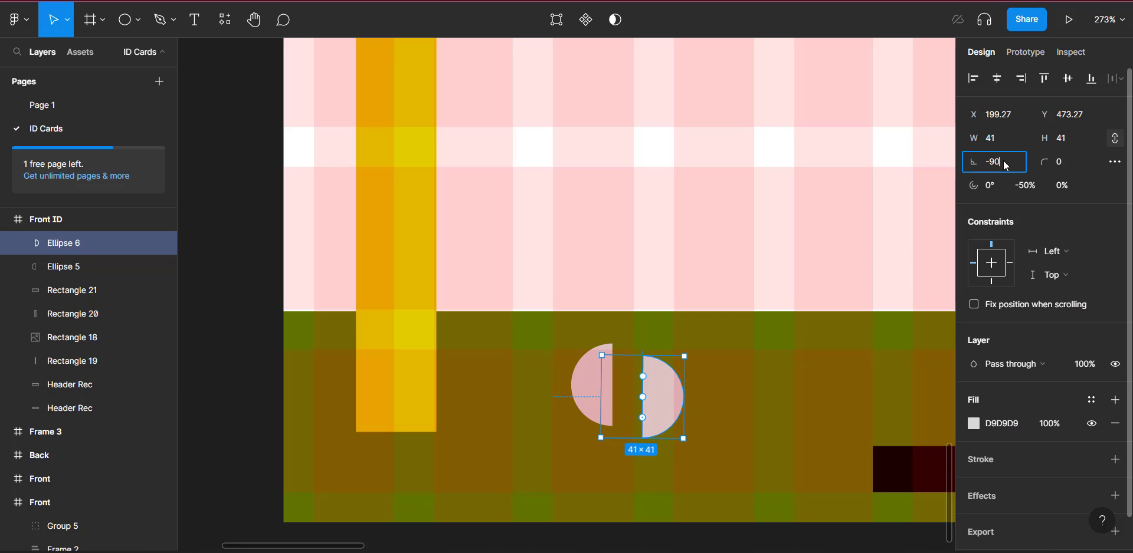
key(Return)
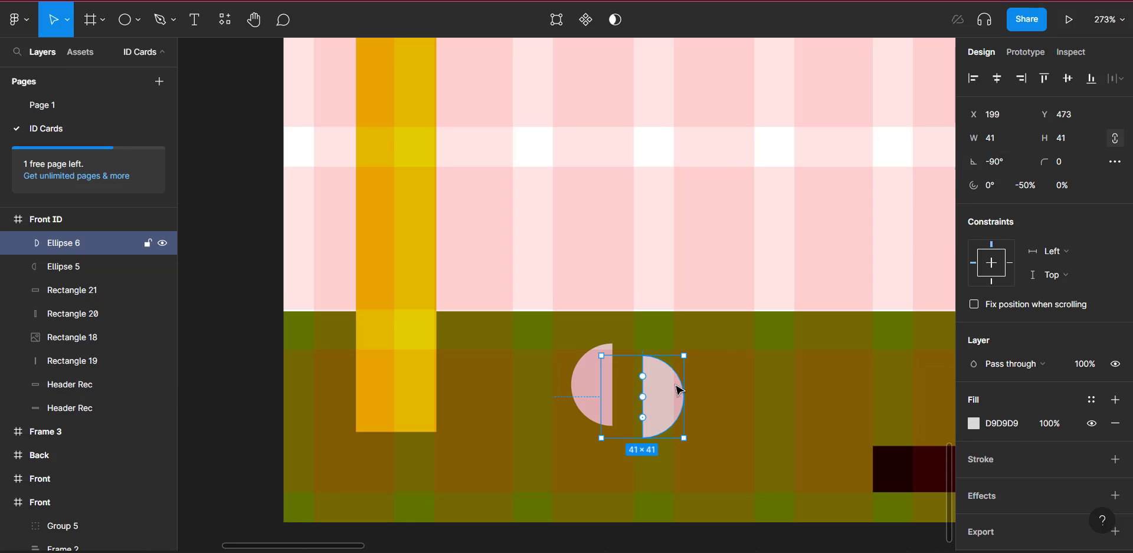
drag(641, 402, 645, 410)
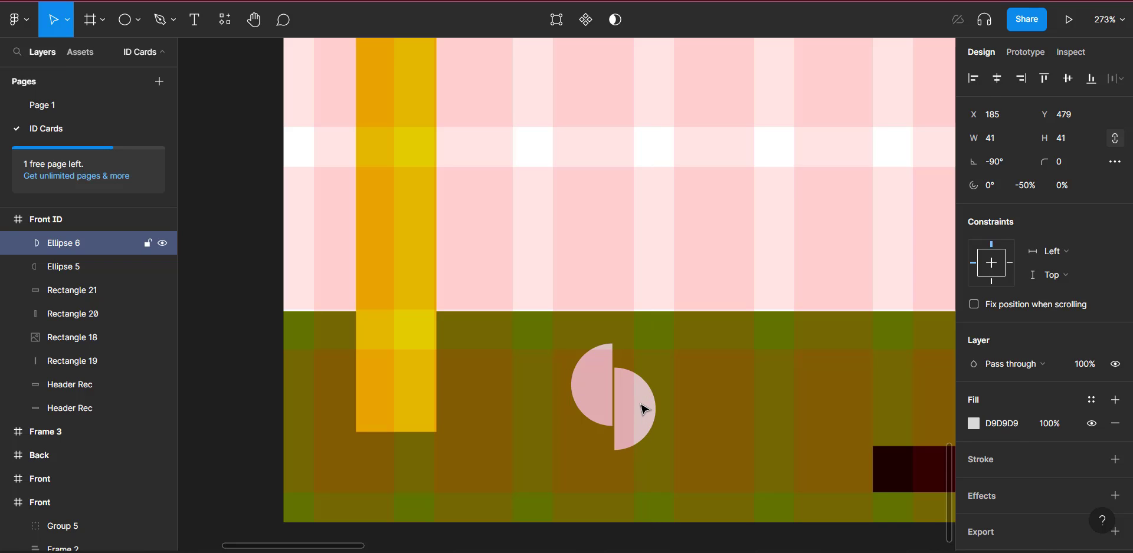
shift+click(598, 410)
Step: Resize both half-circles to 40 × 51, group them, and centre the group horizontally at X 164
scroll(709, 459, down, 5)
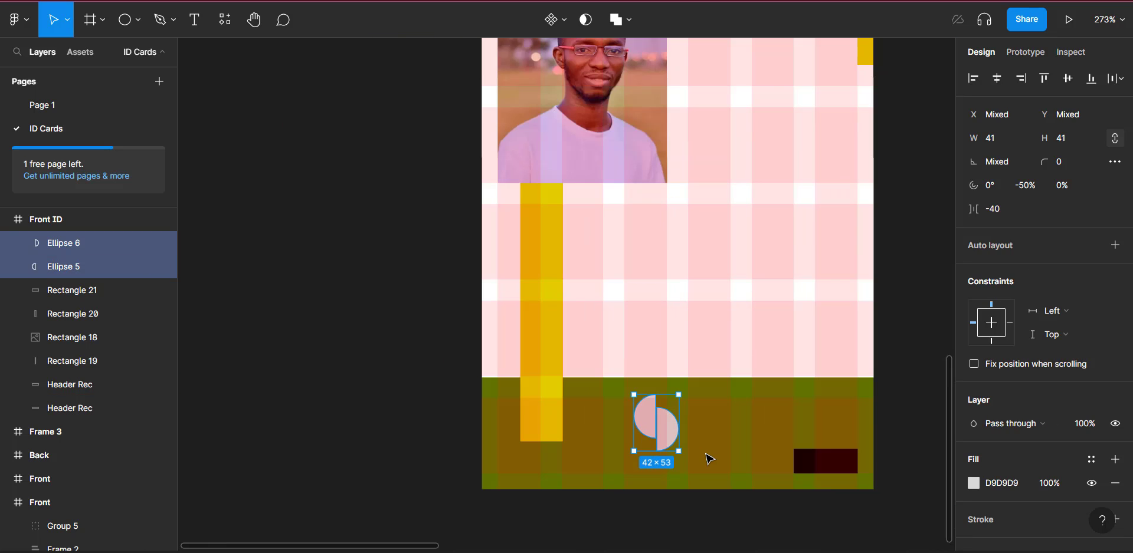
scroll(708, 457, right, 3)
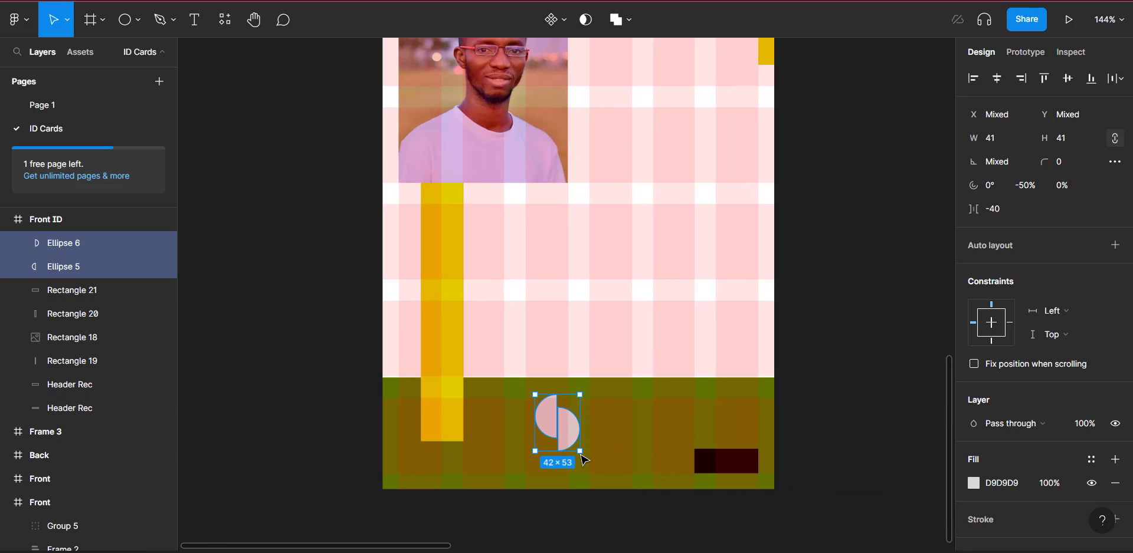
drag(577, 452, 566, 438)
ctrl+scroll(567, 439, up, 5)
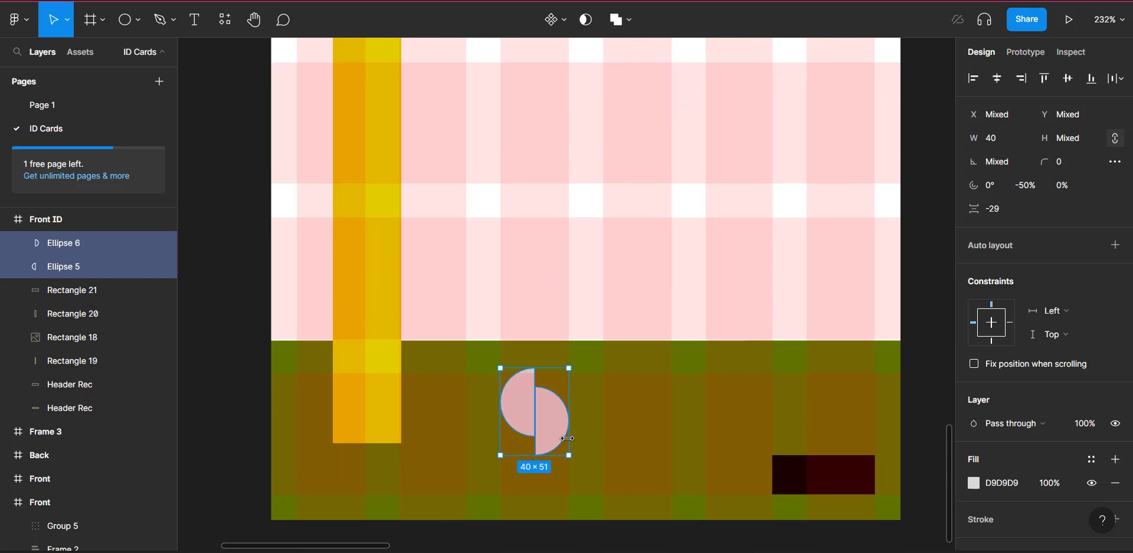
scroll(569, 453, right, 2)
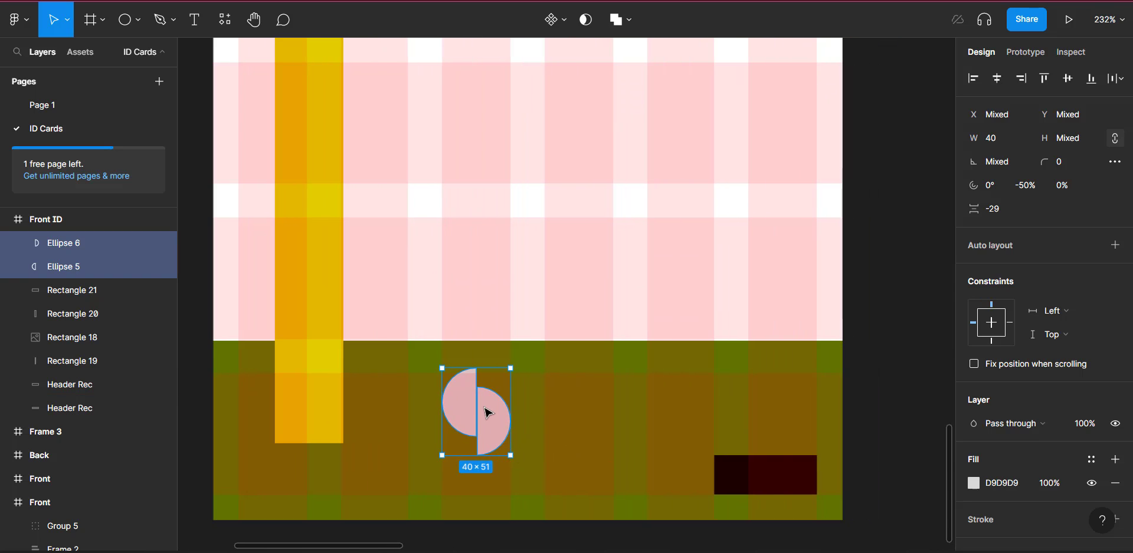
key(ctrl+g)
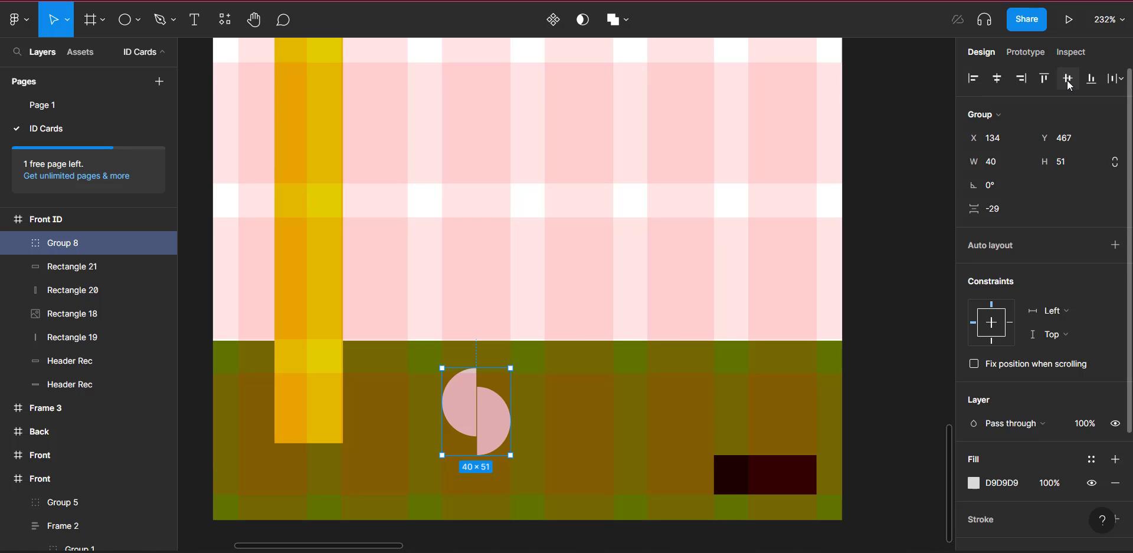
click(993, 82)
scroll(226, 98, down, 2)
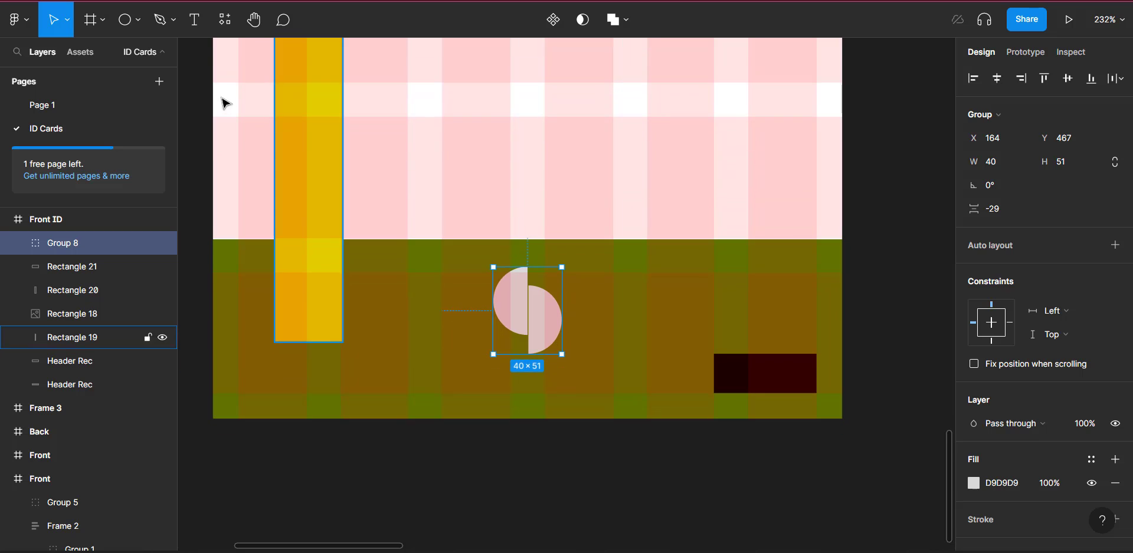
Step: Add the text BINOO below the half-circle mark, centred horizontally and nudged into place
click(197, 21)
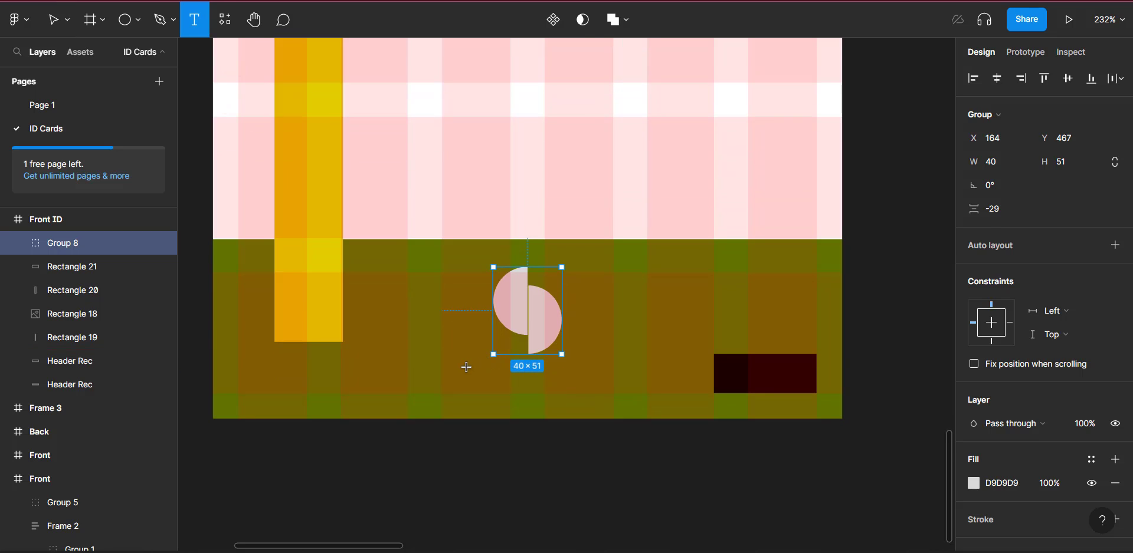
click(621, 348)
text(BINOO)
key(Escape)
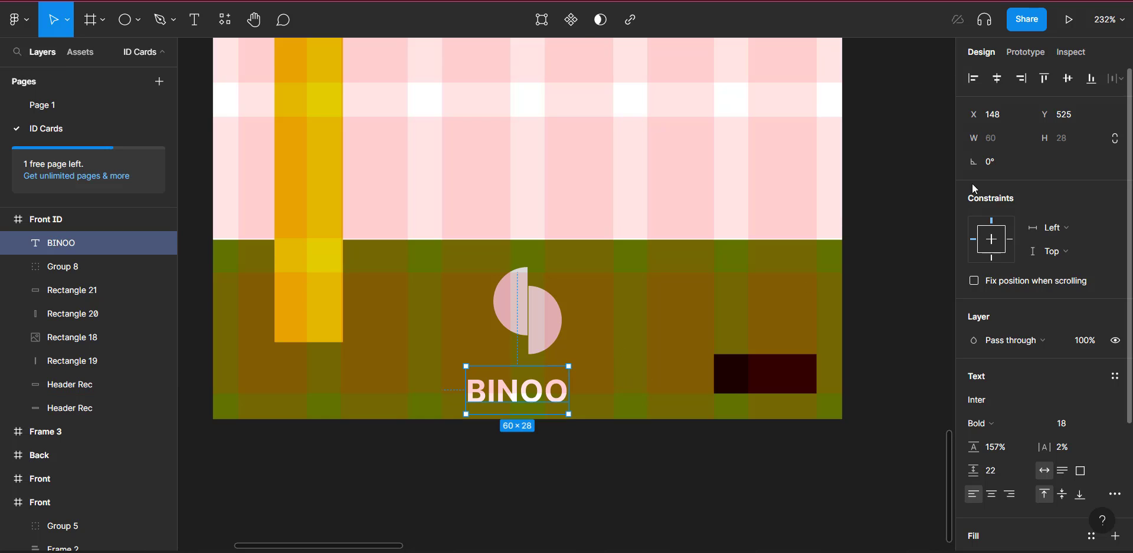
click(995, 80)
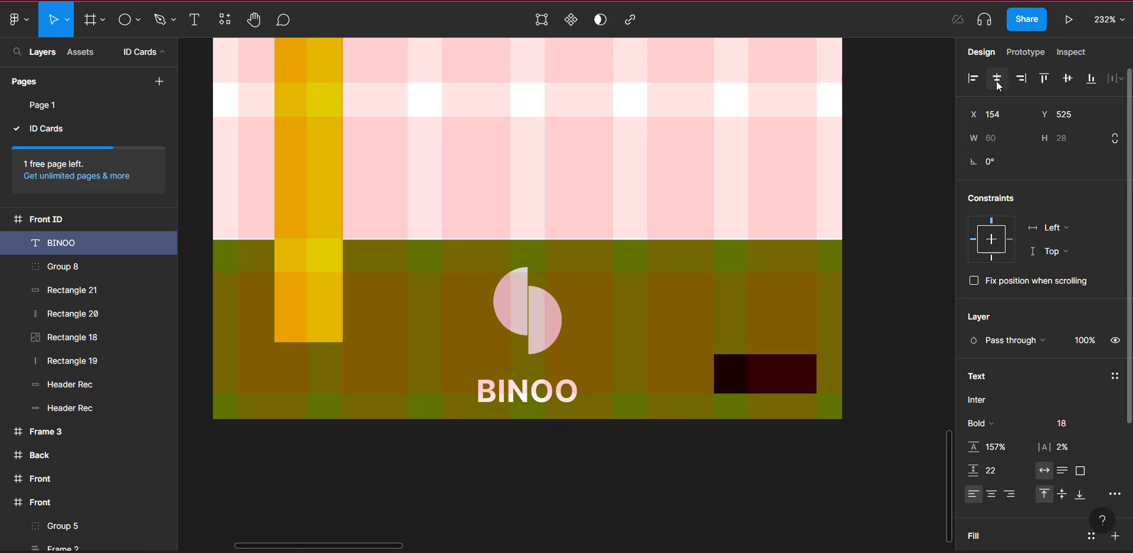
key(Up)
key(Up)
key(Up)
key(Up)
key(Up)
key(Up)
key(Up)
key(Up)
key(Up)
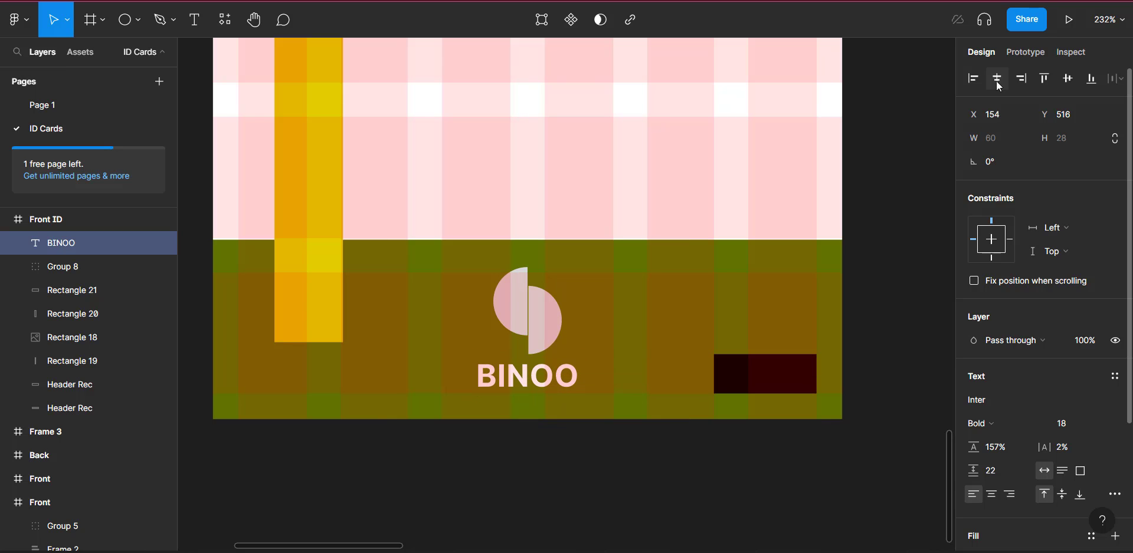
key(Right)
key(Down)
key(Down)
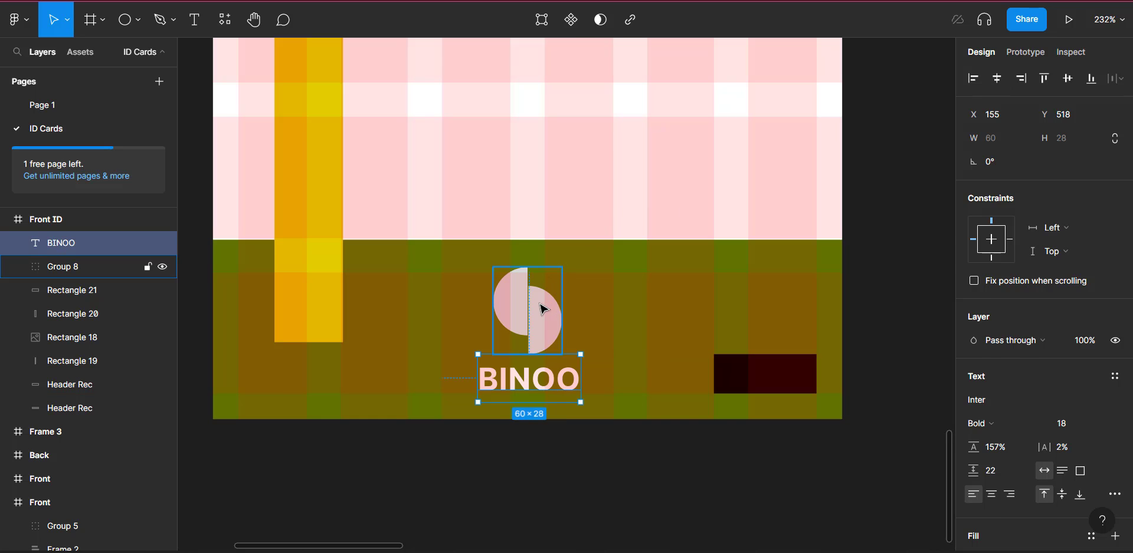
Step: Shrink the half-circle mark to 29.02 × 37 so it sits above BINOO, then select both
click(557, 347)
drag(561, 354, 526, 325)
shift+click(563, 389)
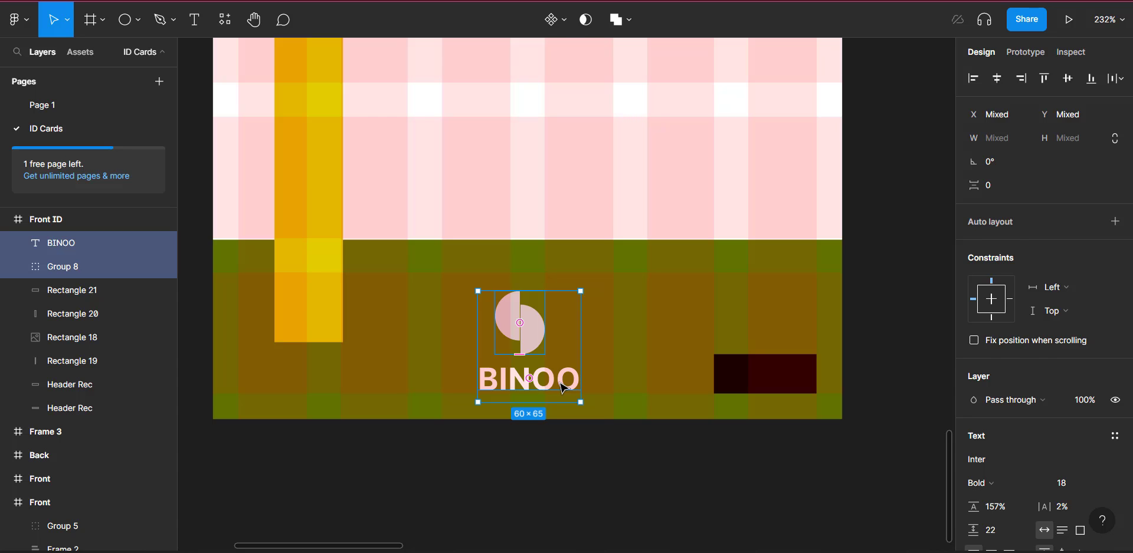
Step: Group the half-circle mark and BINOO text into one group named Logo
key(ctrl+g)
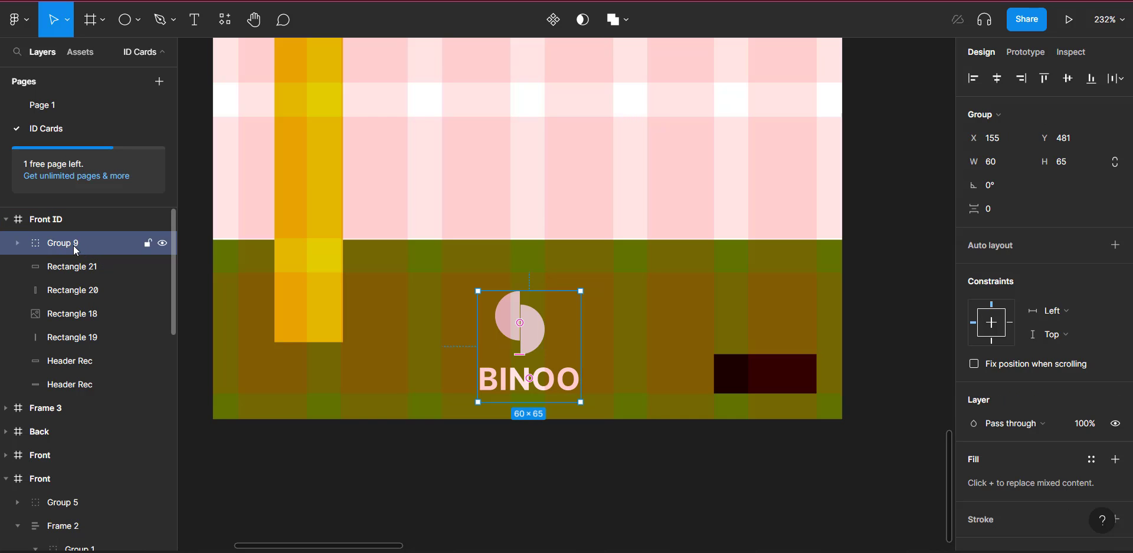
double_click(75, 251)
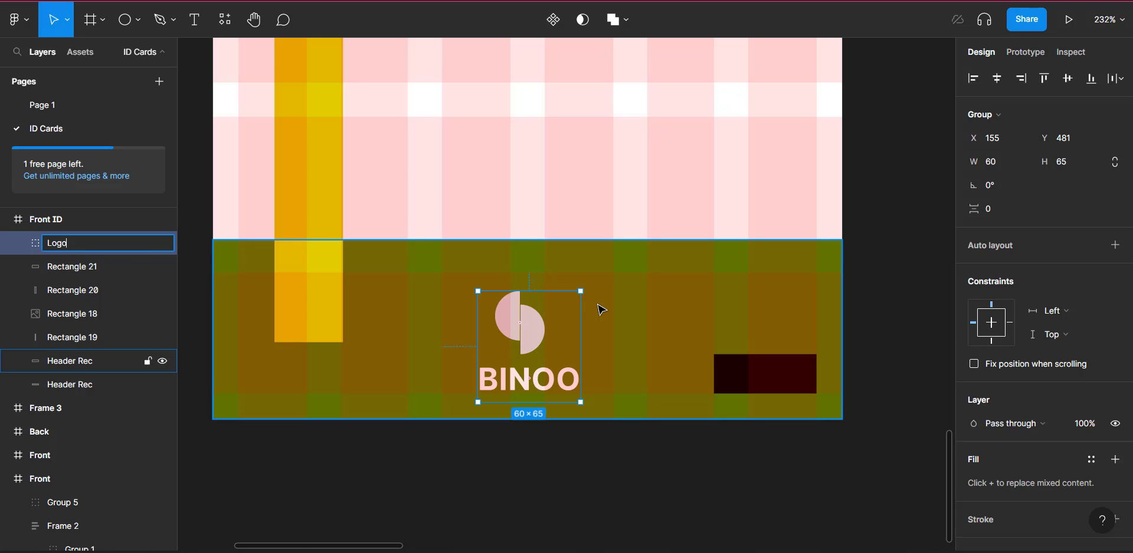
scroll(600, 309, up, 3)
scroll(601, 309, down, 3)
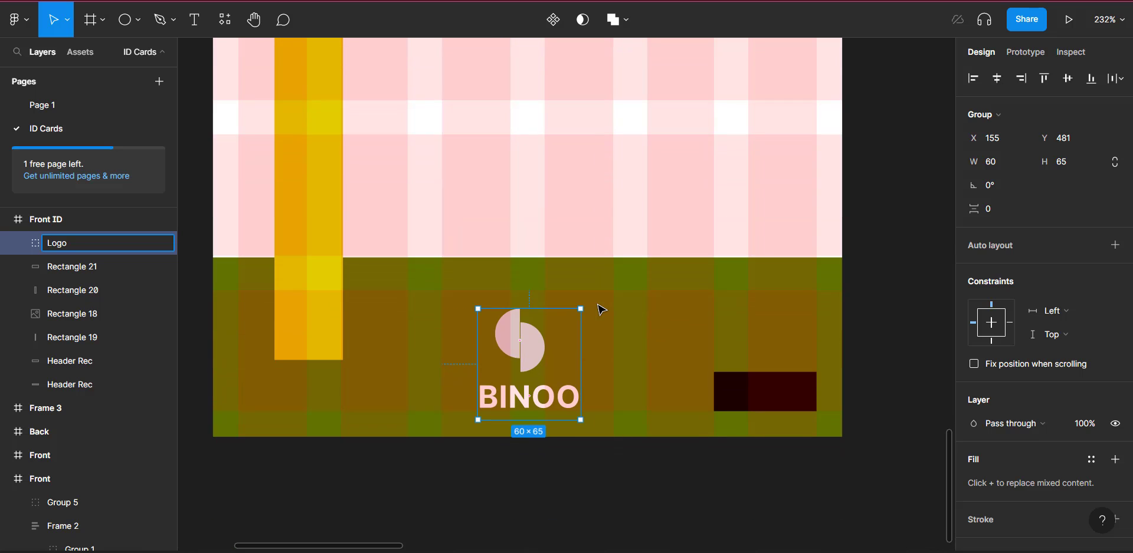
Step: Scroll back up to the Front ID card's magenta header and photo area
click(337, 292)
click(565, 334)
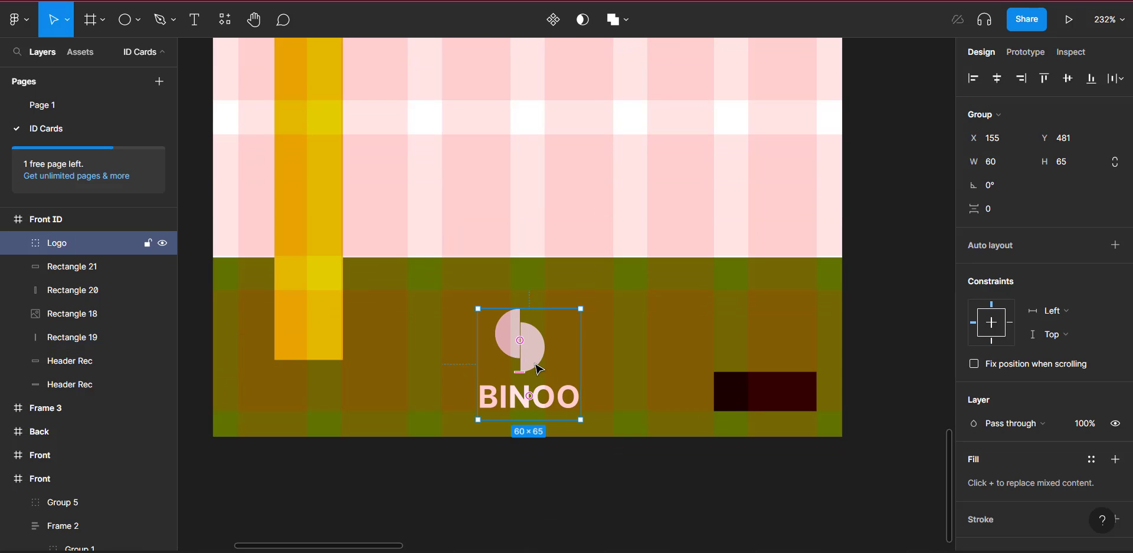
scroll(549, 354, up, 3)
scroll(538, 369, up, 5)
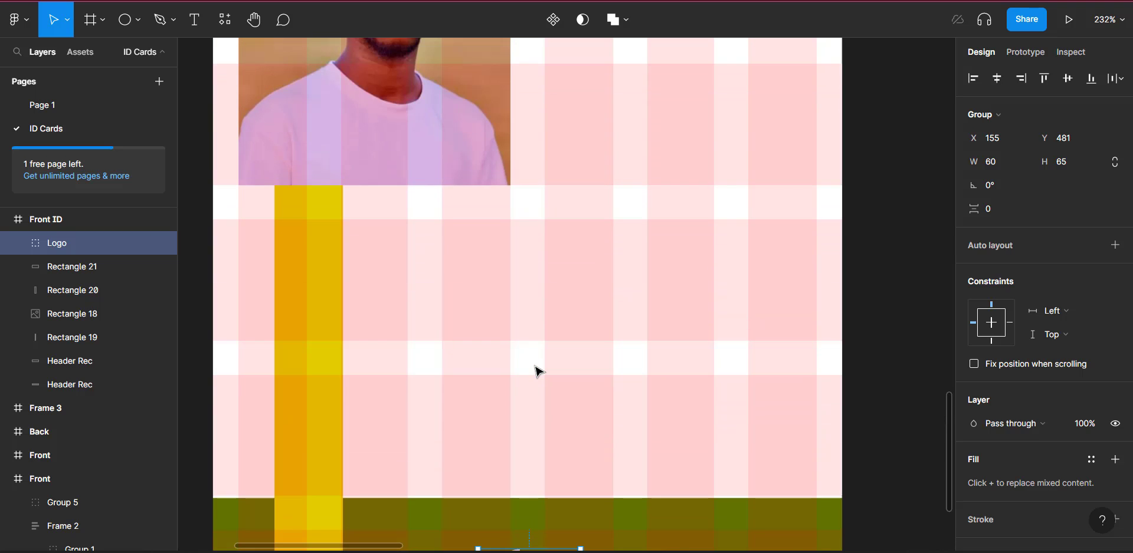
scroll(538, 372, up, 3)
scroll(538, 372, right, 2)
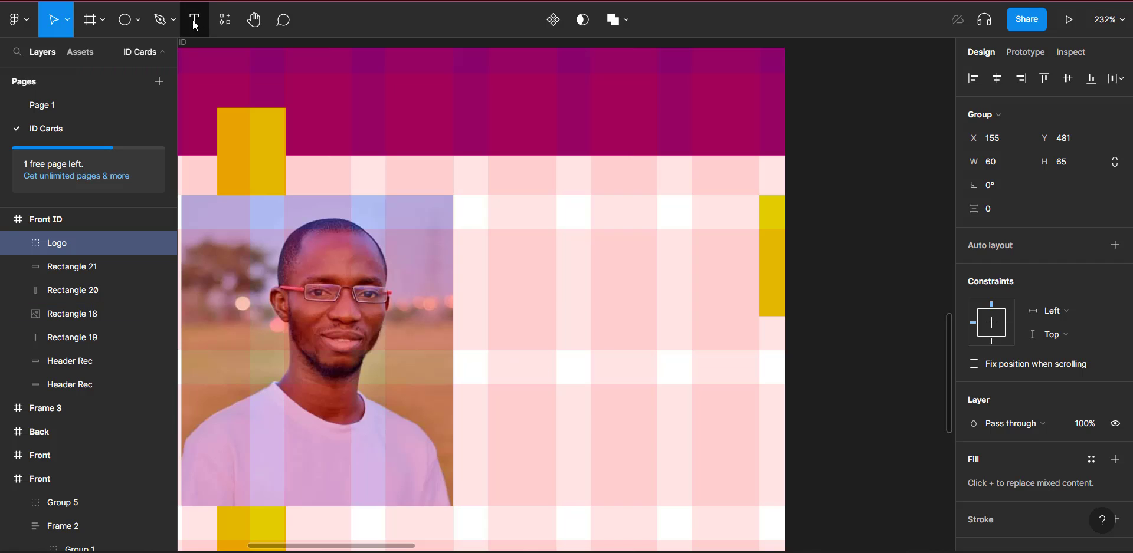
Step: Add the cardholder's name in Inter Bold 40 beside the photo at X 180, Y 70
click(194, 21)
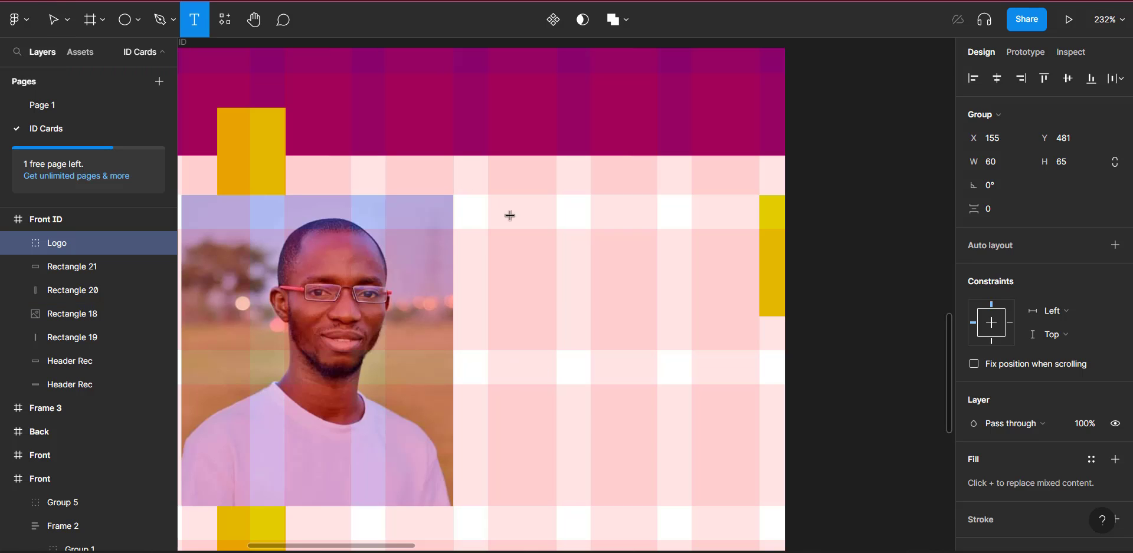
click(477, 224)
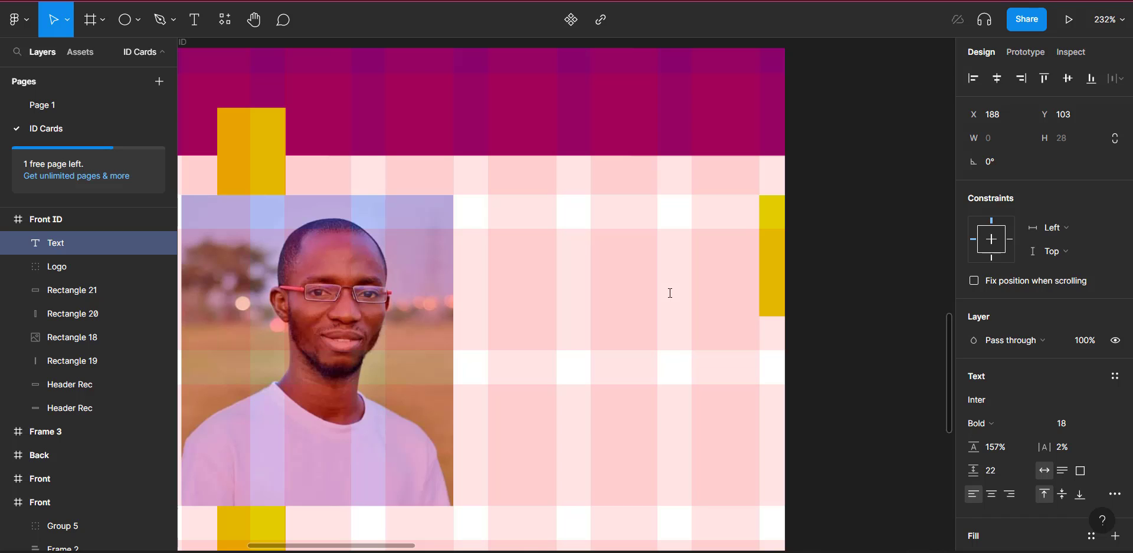
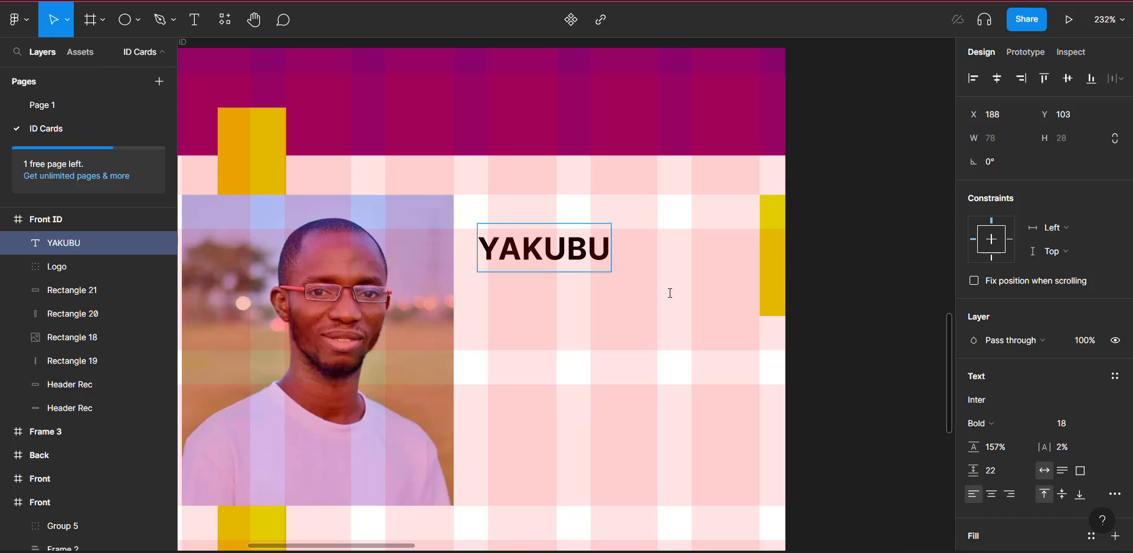
key(ctrl+a)
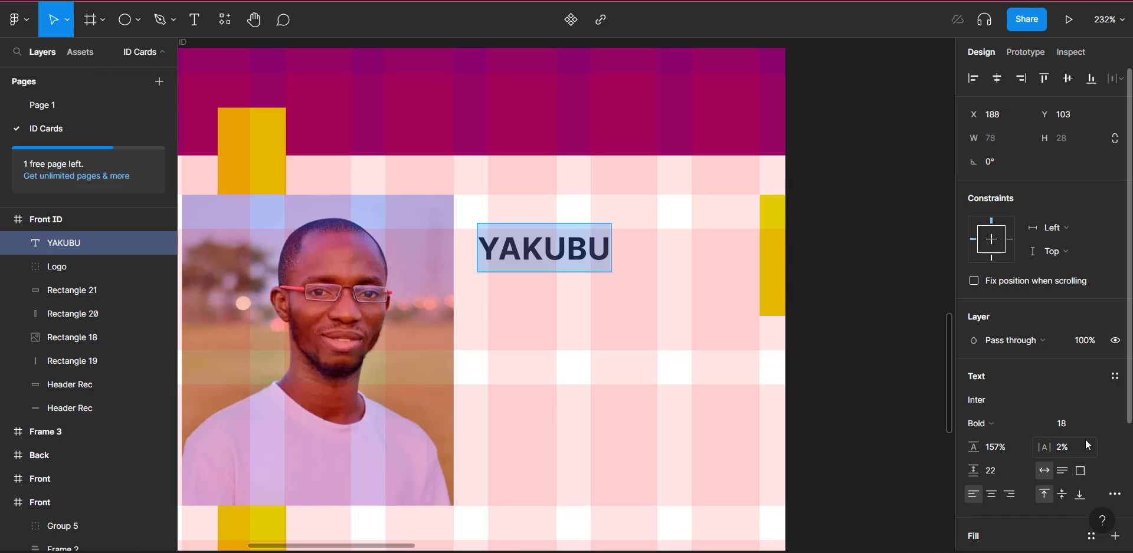
click(1096, 423)
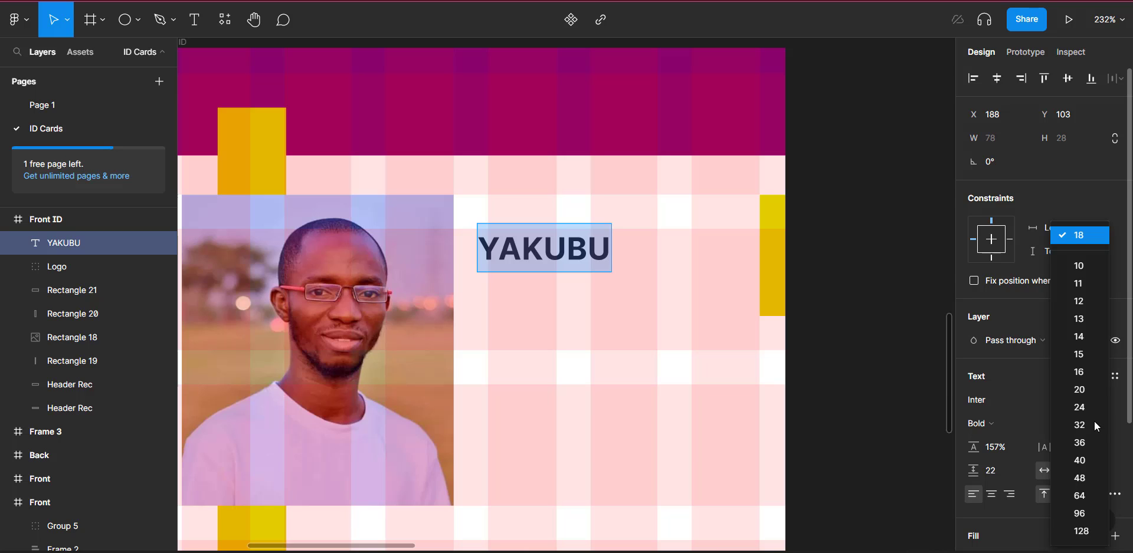
click(1080, 460)
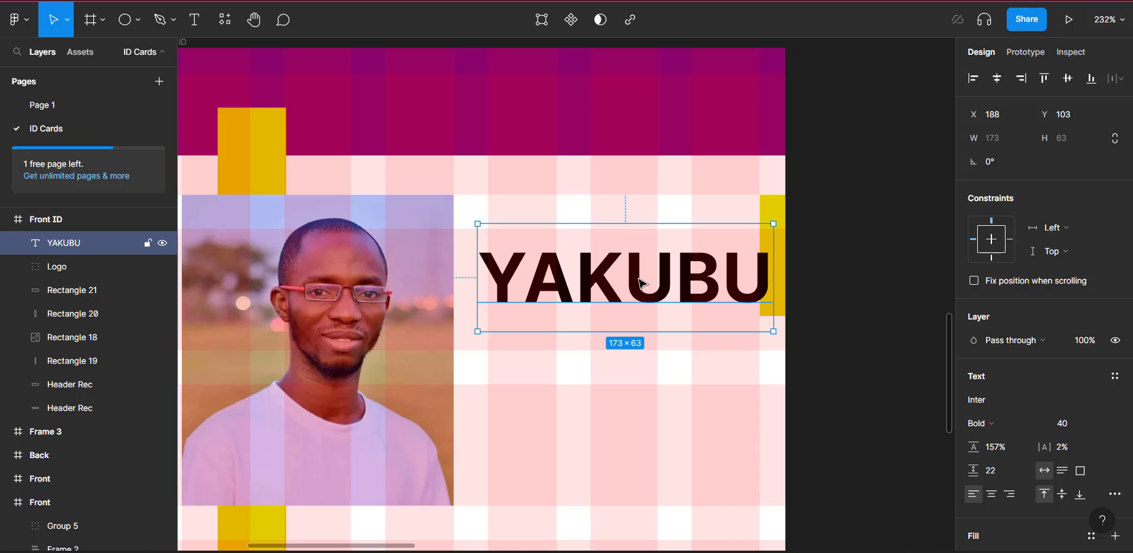
drag(643, 285, 619, 222)
key(Right)
key(Right)
key(Right)
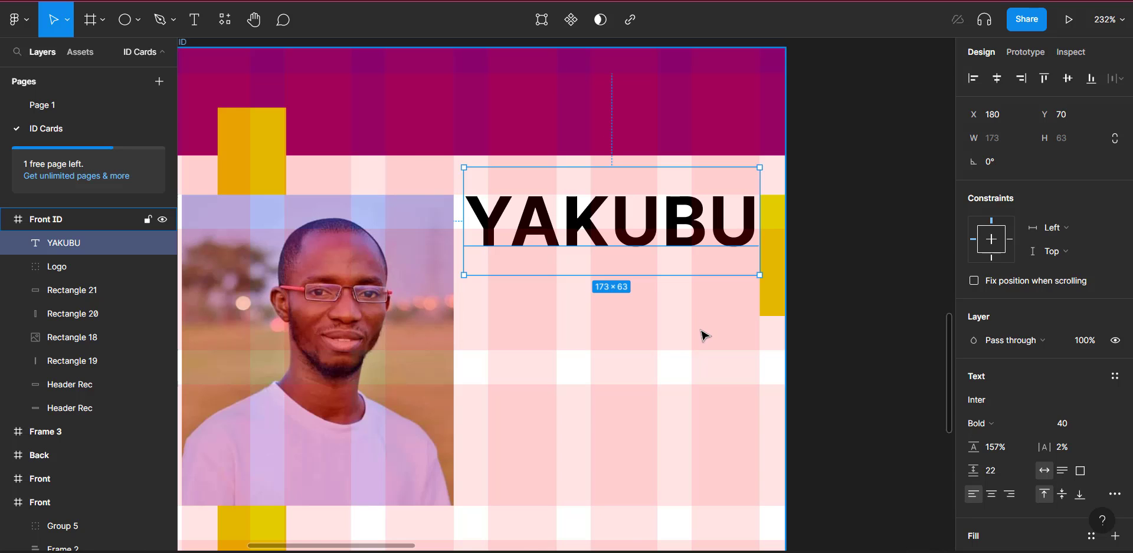
Step: Duplicate the name as a second name line and set it to bold size 24
key(ctrl+d)
drag(626, 233, 625, 307)
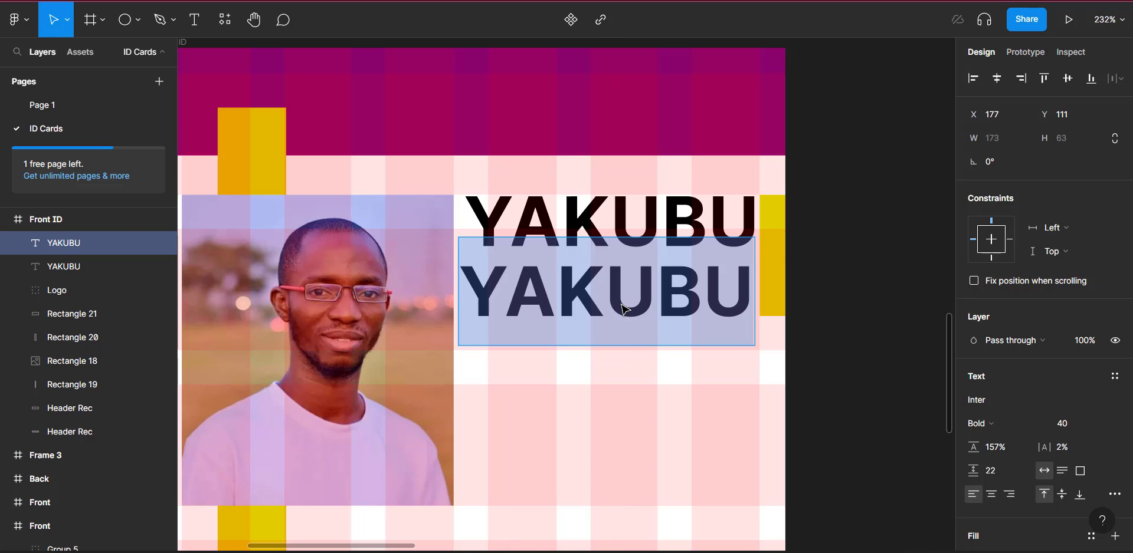
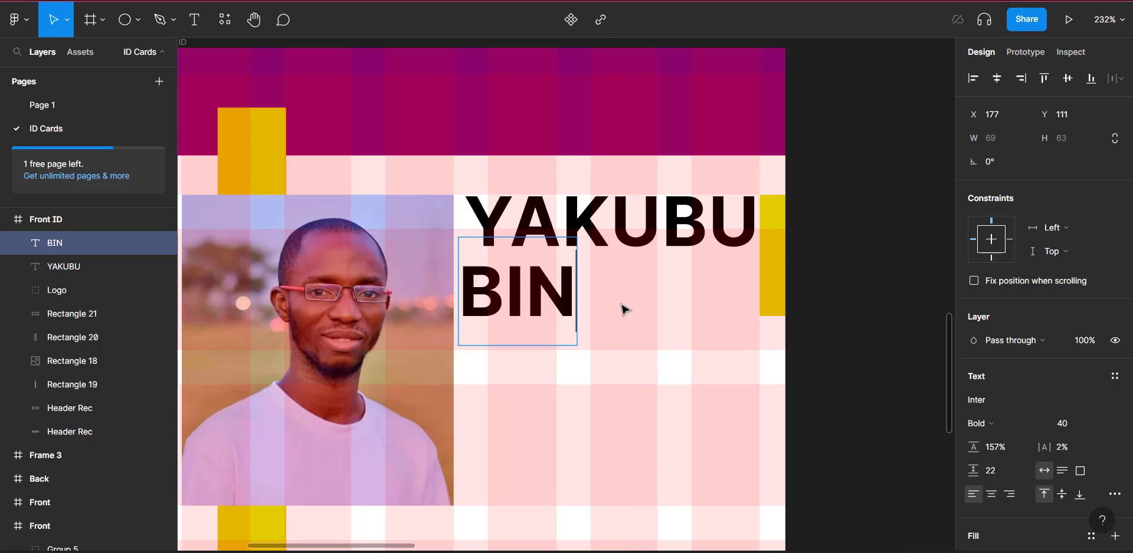
key(ctrl+a)
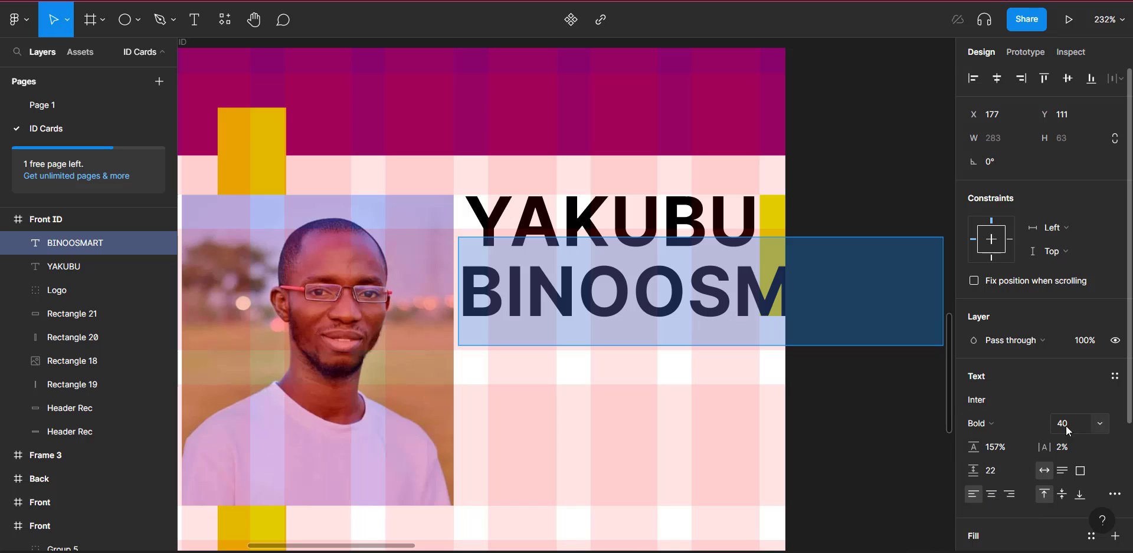
click(1101, 423)
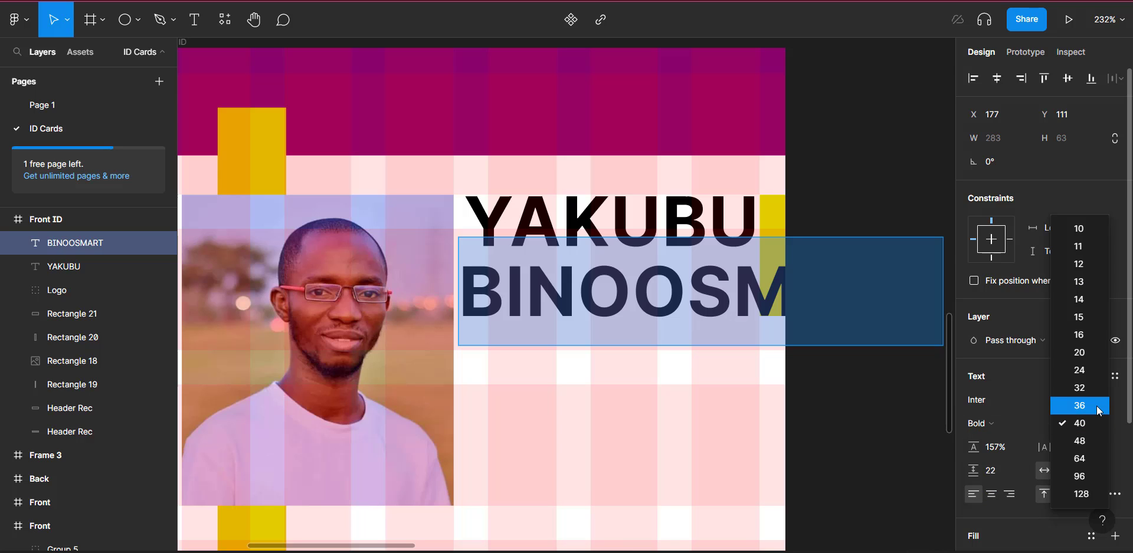
click(1085, 391)
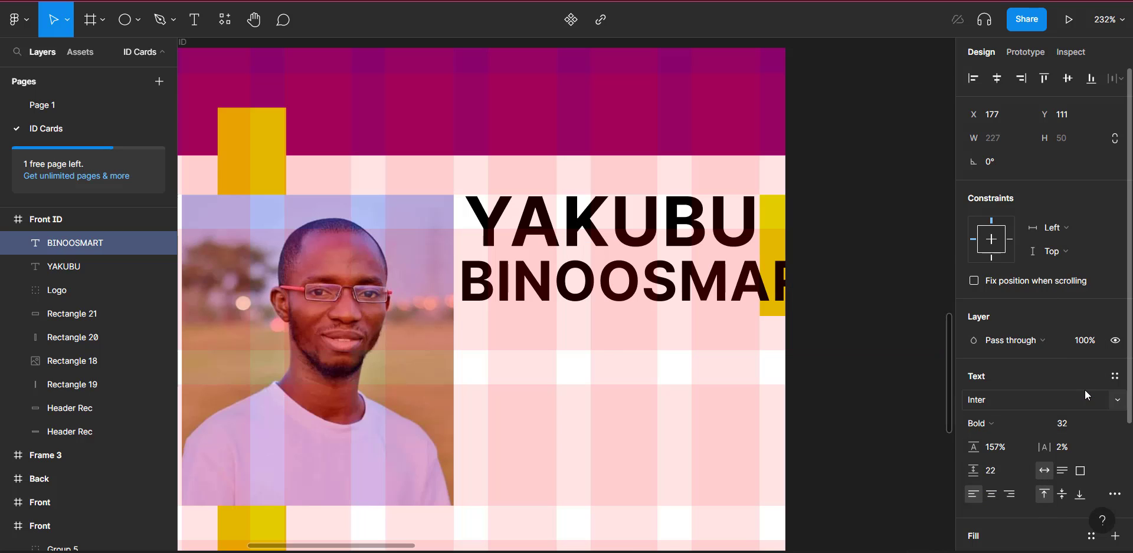
click(1069, 426)
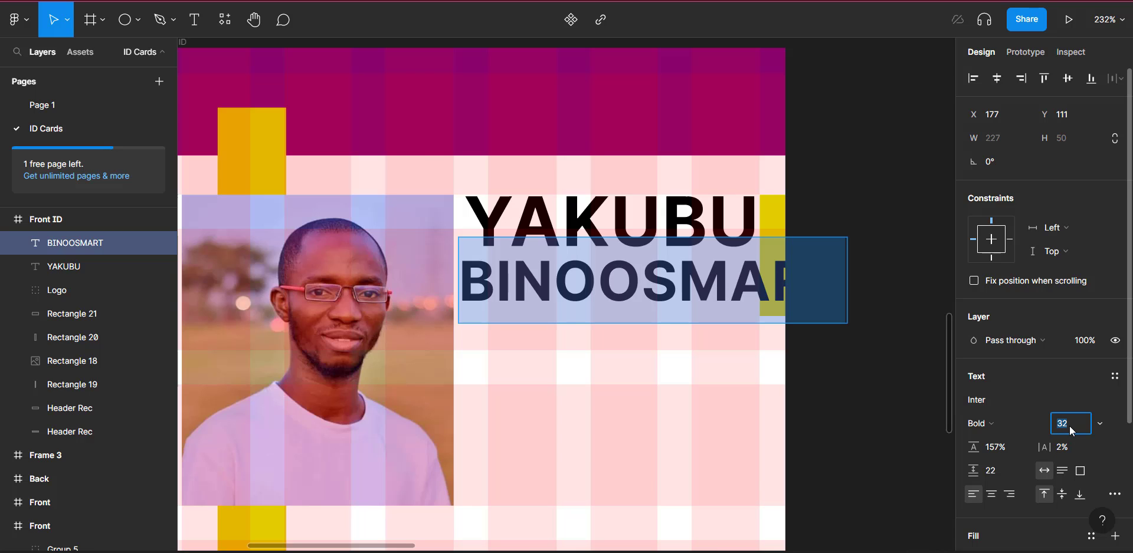
text(24)
key(Return)
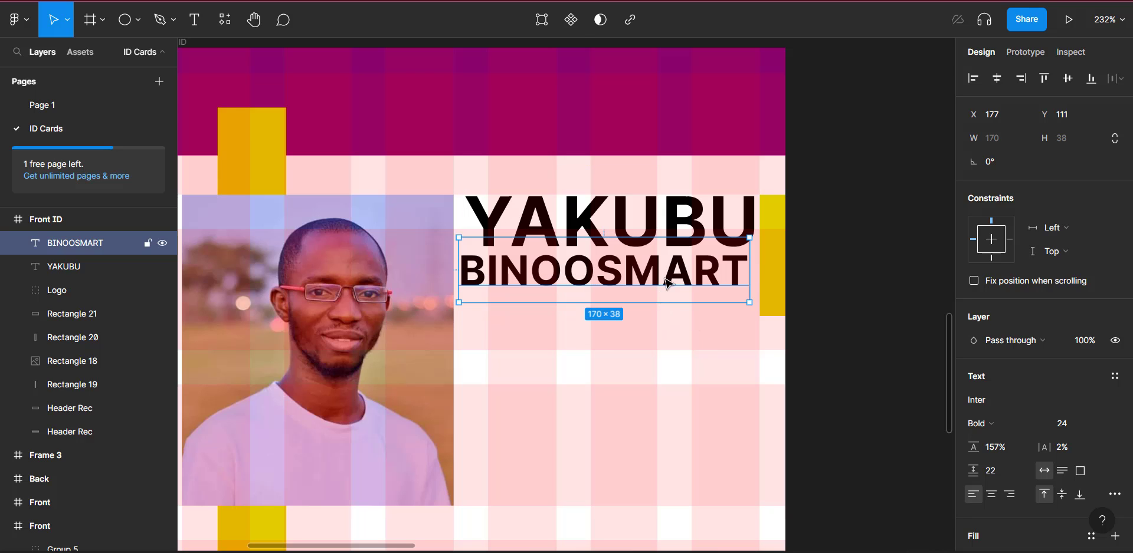
Step: Position the second name line just below the first name at X 179
drag(669, 283, 671, 290)
shift+click(626, 211)
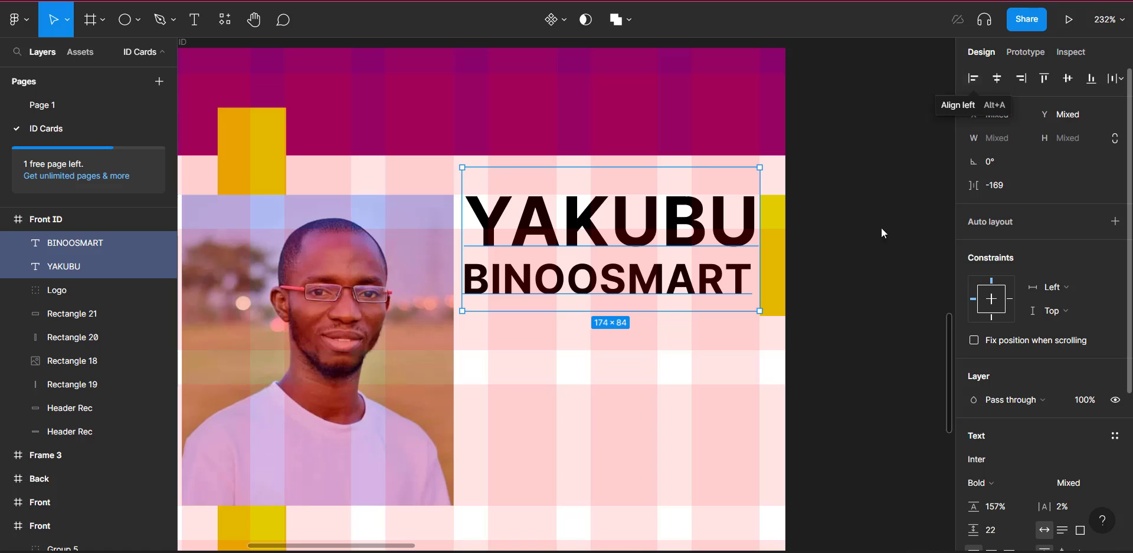
click(715, 366)
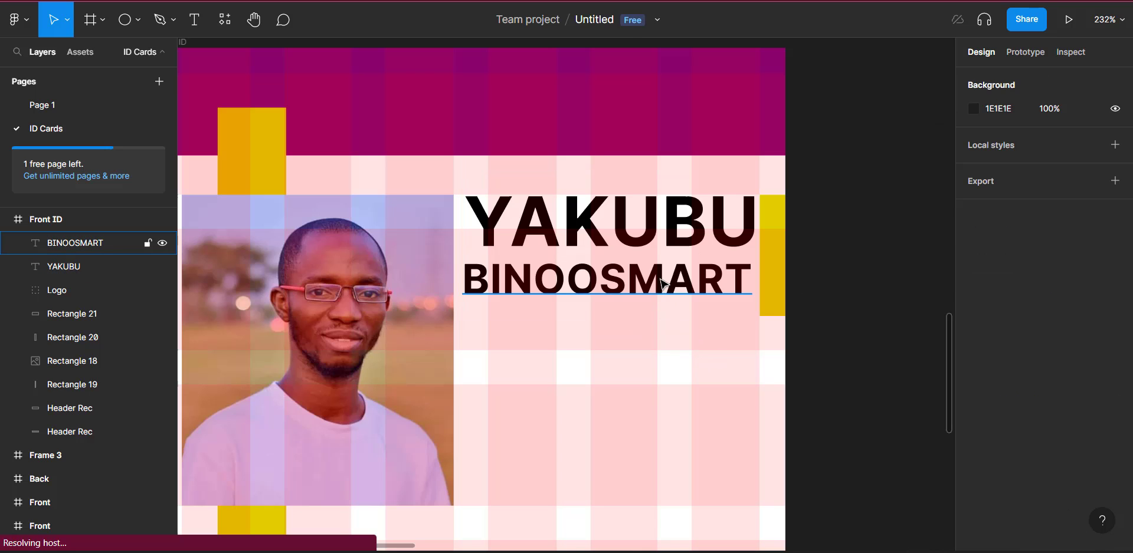
Step: Duplicate the second name line into a 'Product Designer' title in Inter Regular 16
click(664, 285)
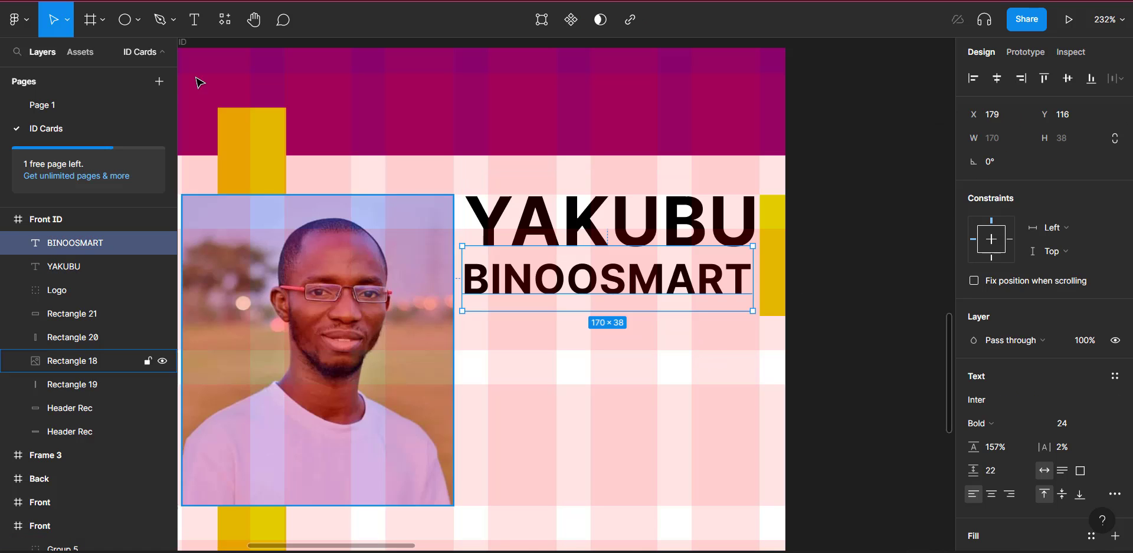
key(ctrl+d)
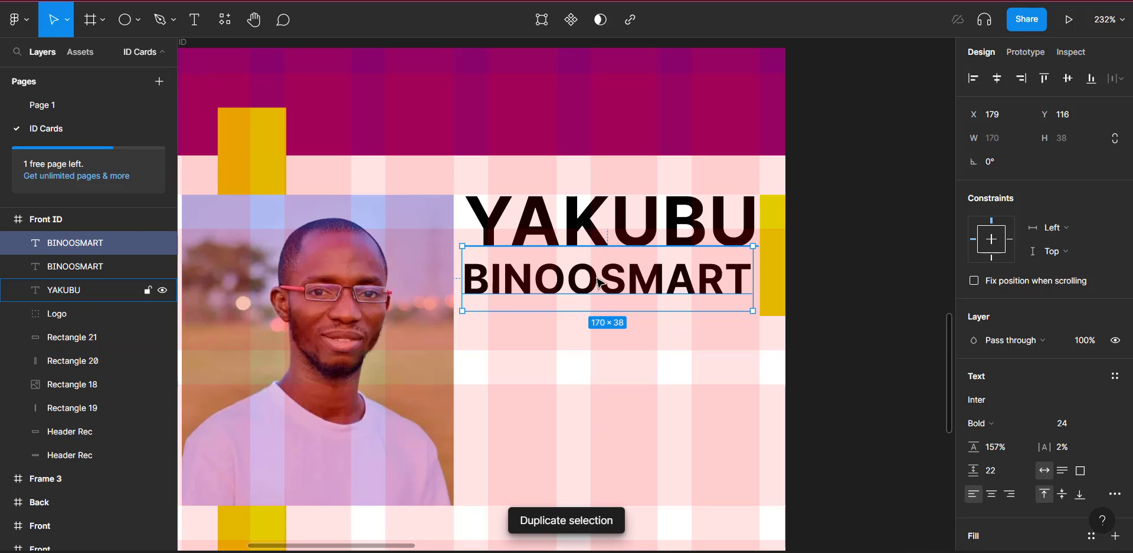
drag(599, 293, 597, 349)
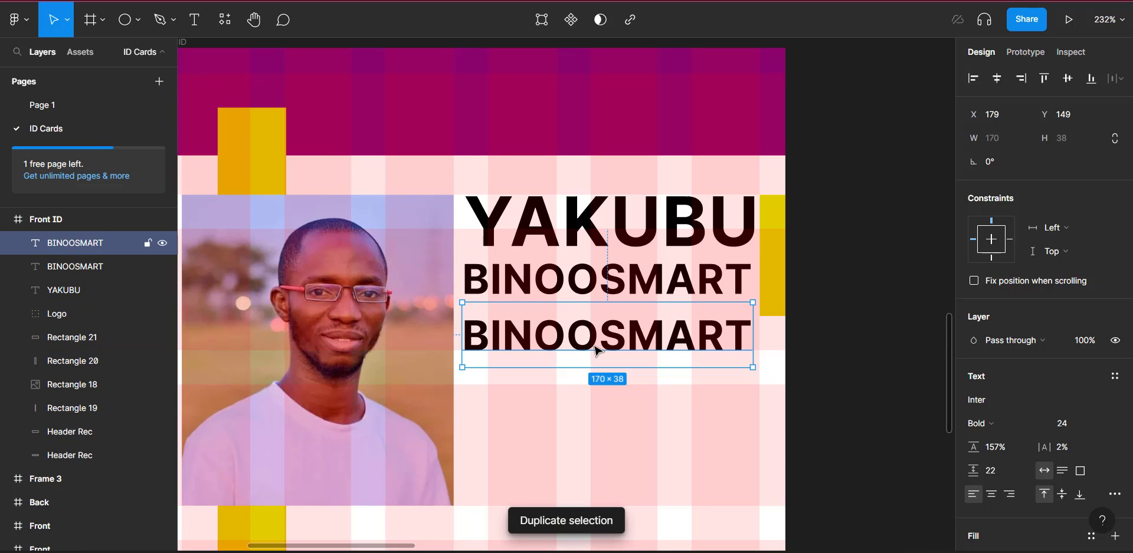
click(1009, 424)
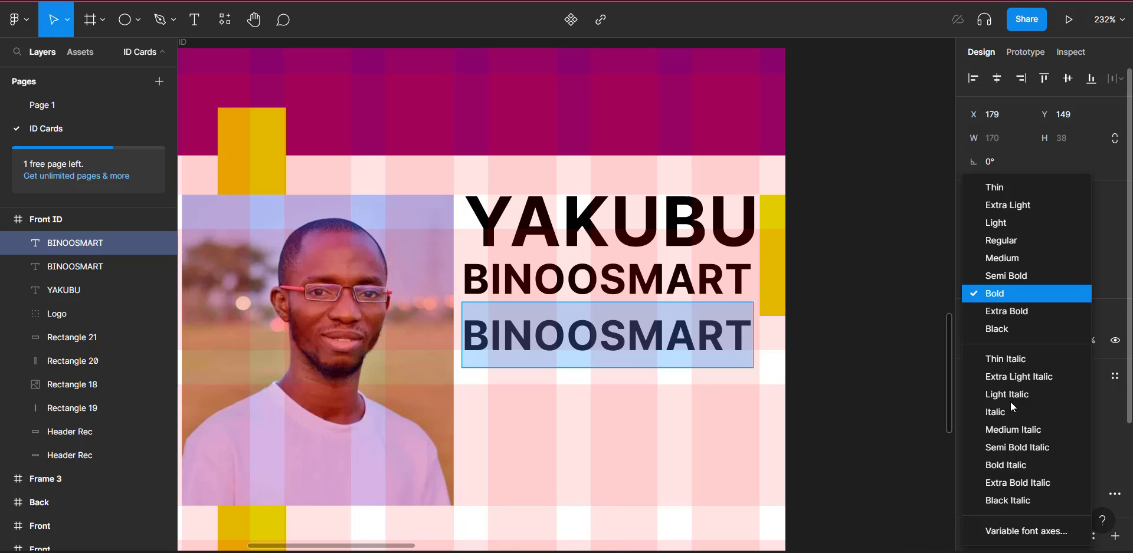
click(1003, 243)
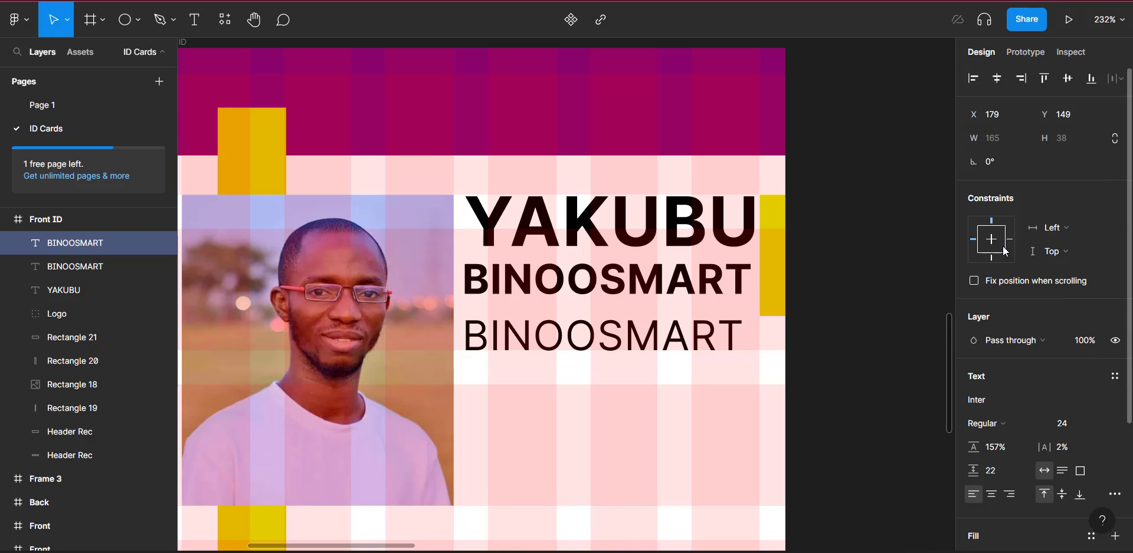
click(1101, 423)
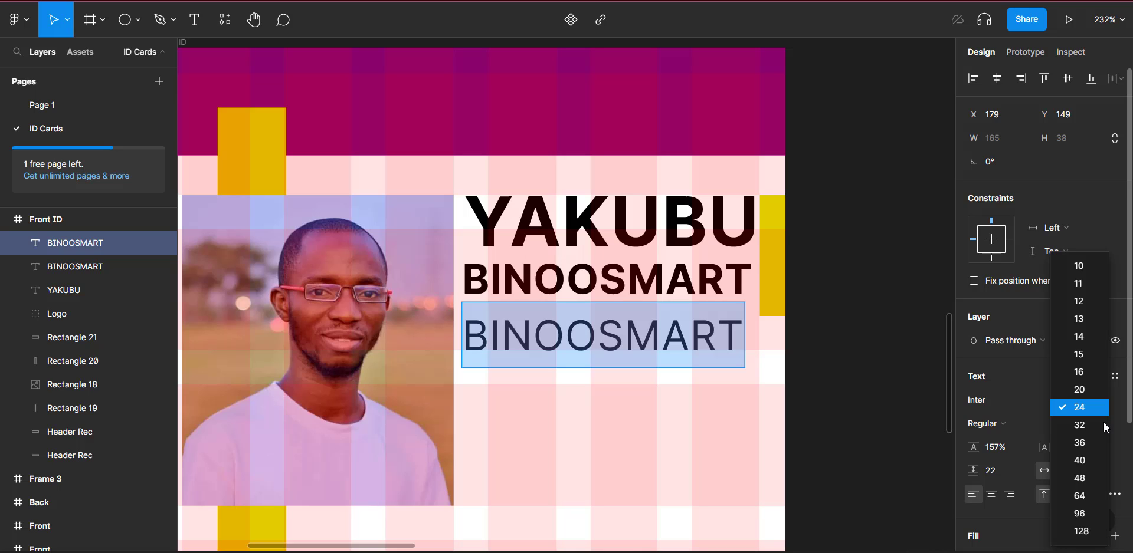
click(1085, 368)
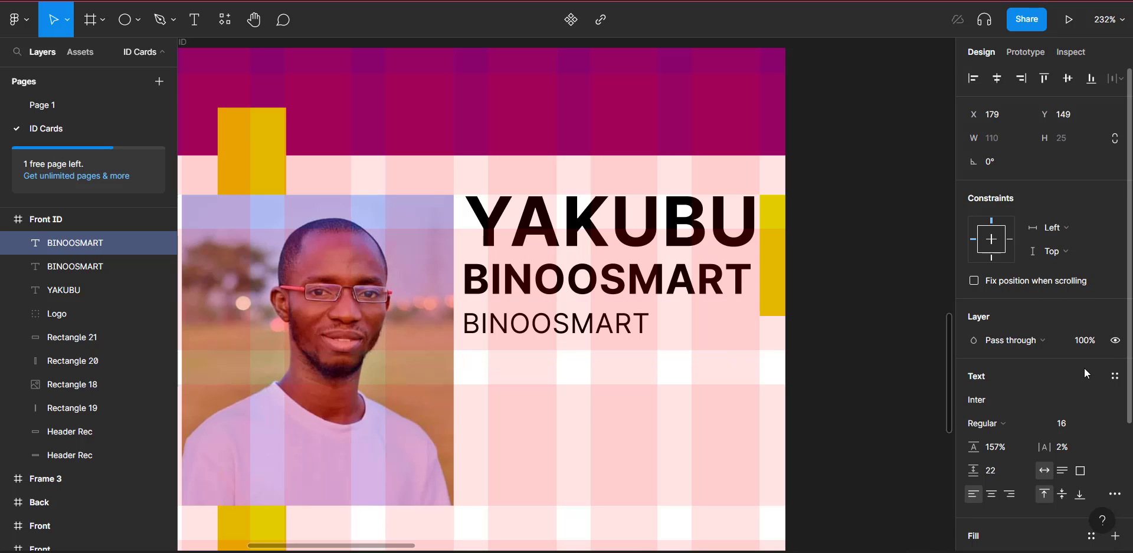
double_click(570, 320)
text(Pr)
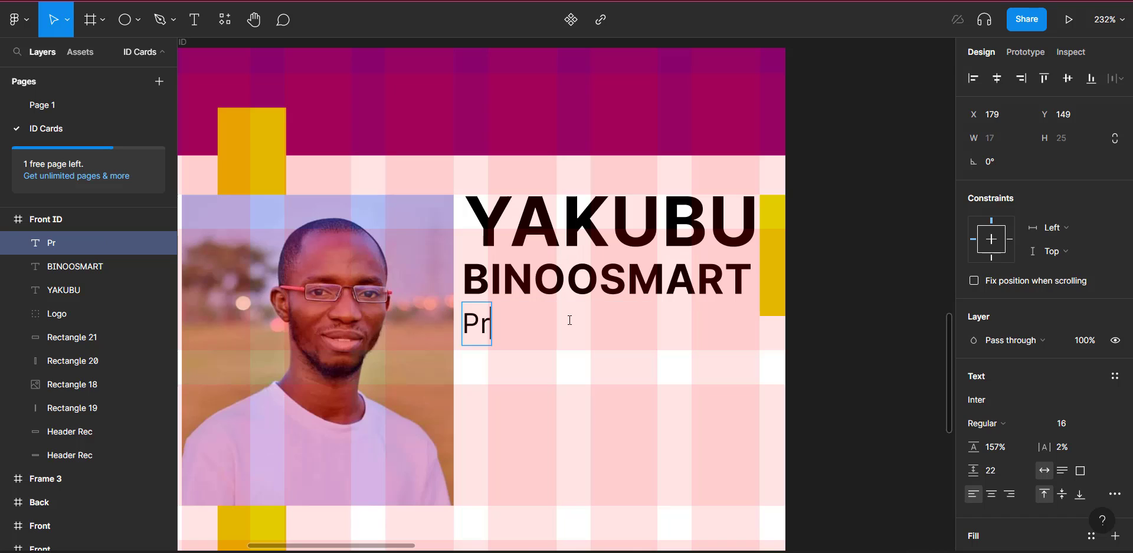
text(oduct)
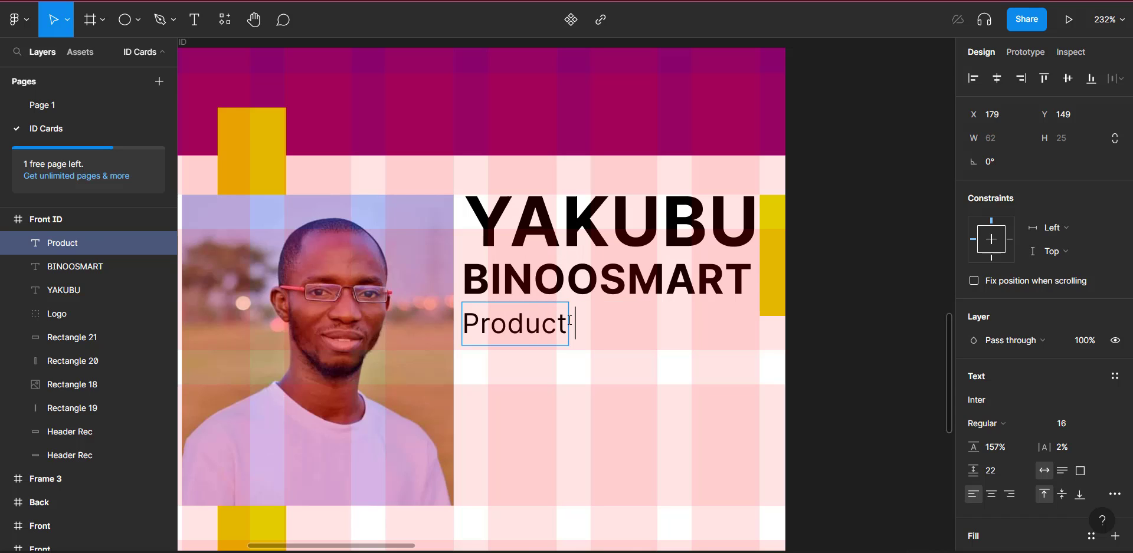
text( Designer)
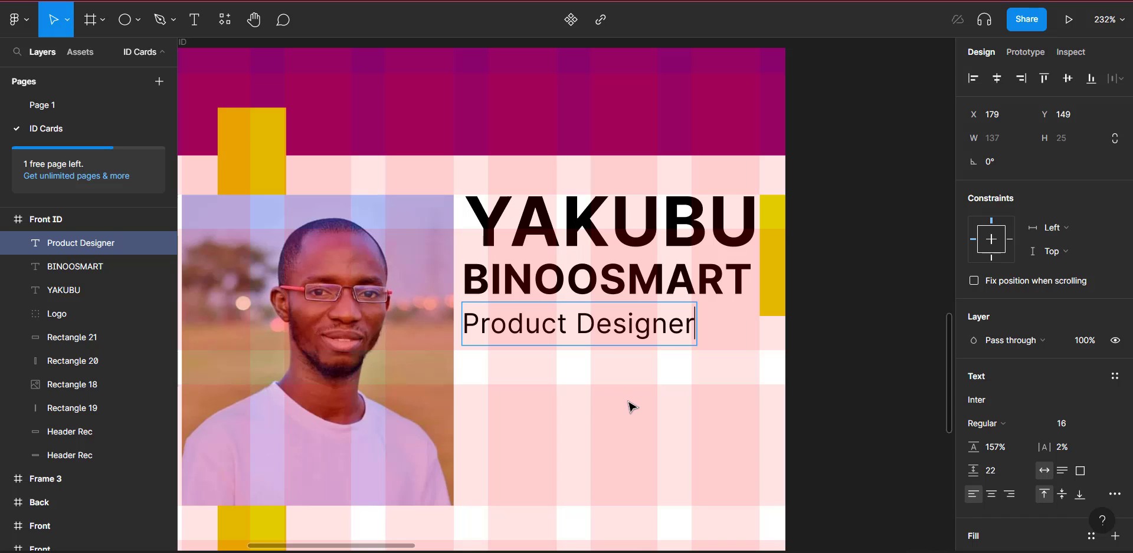
key(Escape)
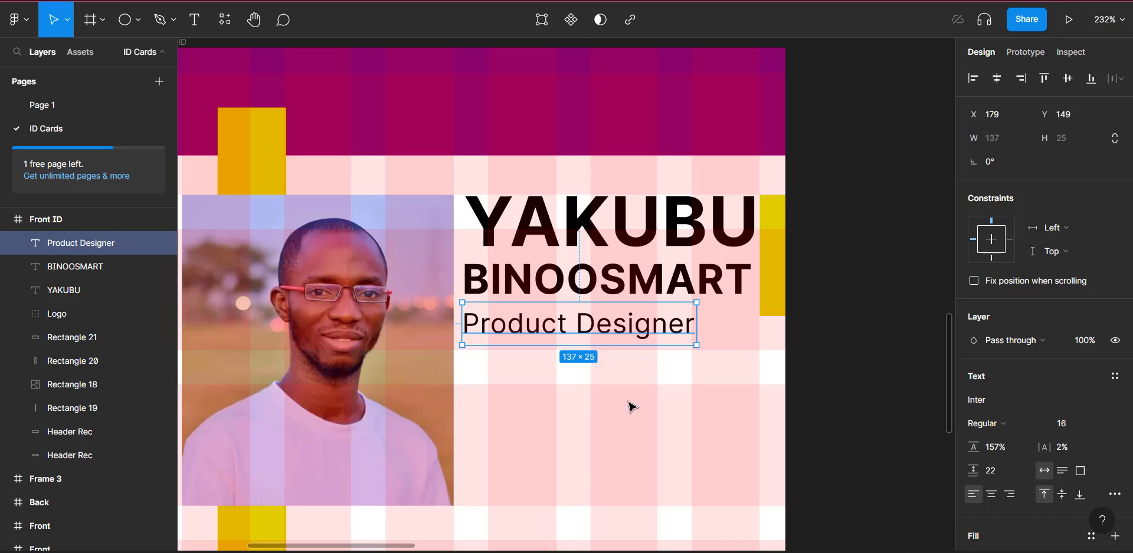
Step: Move Product Designer slightly lower and left-align it with both name lines
drag(616, 333, 615, 342)
shift+click(76, 267)
shift+click(64, 290)
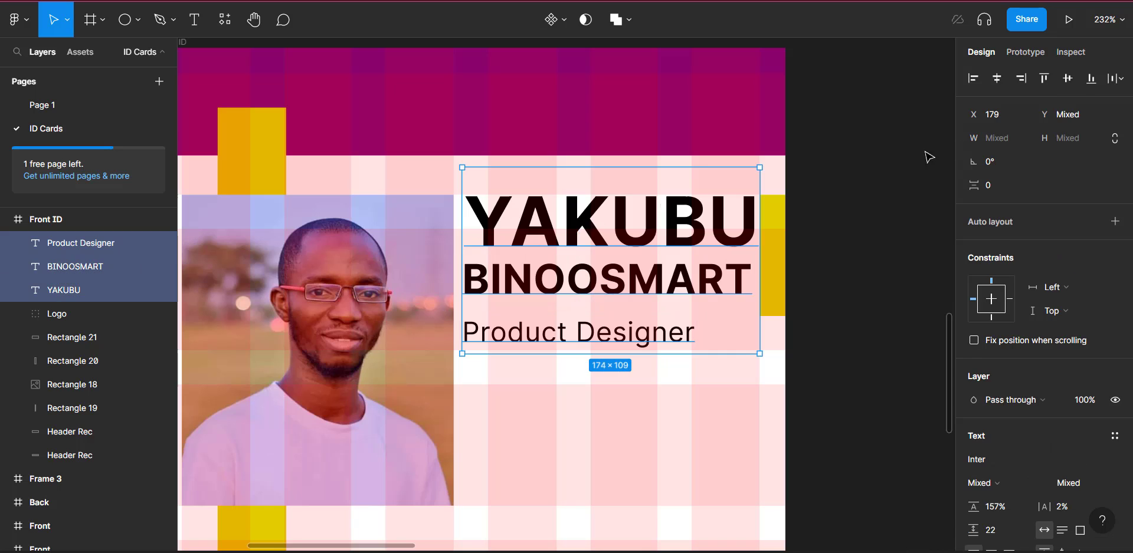
click(974, 79)
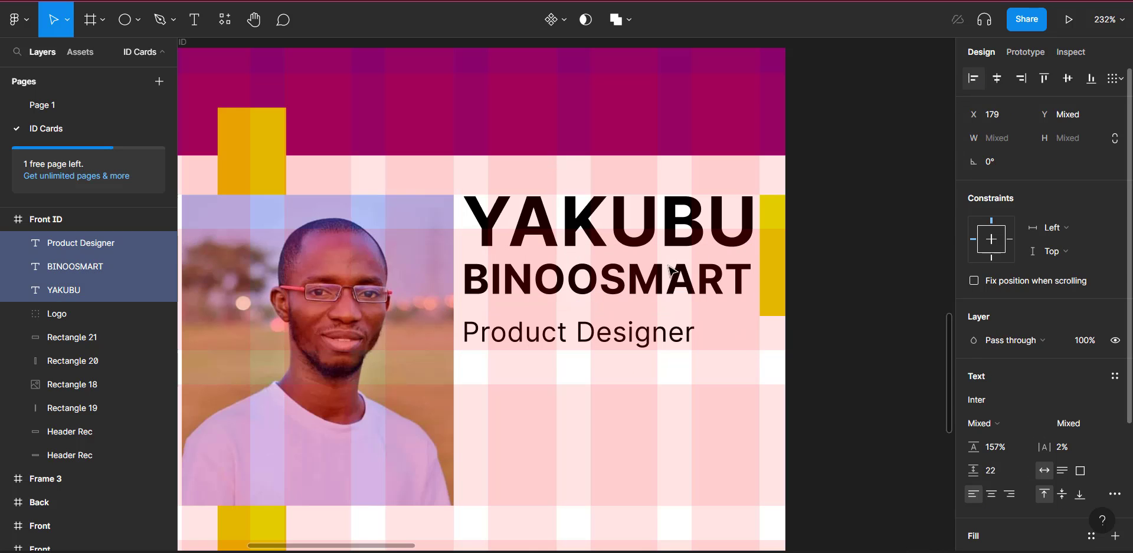
key(Escape)
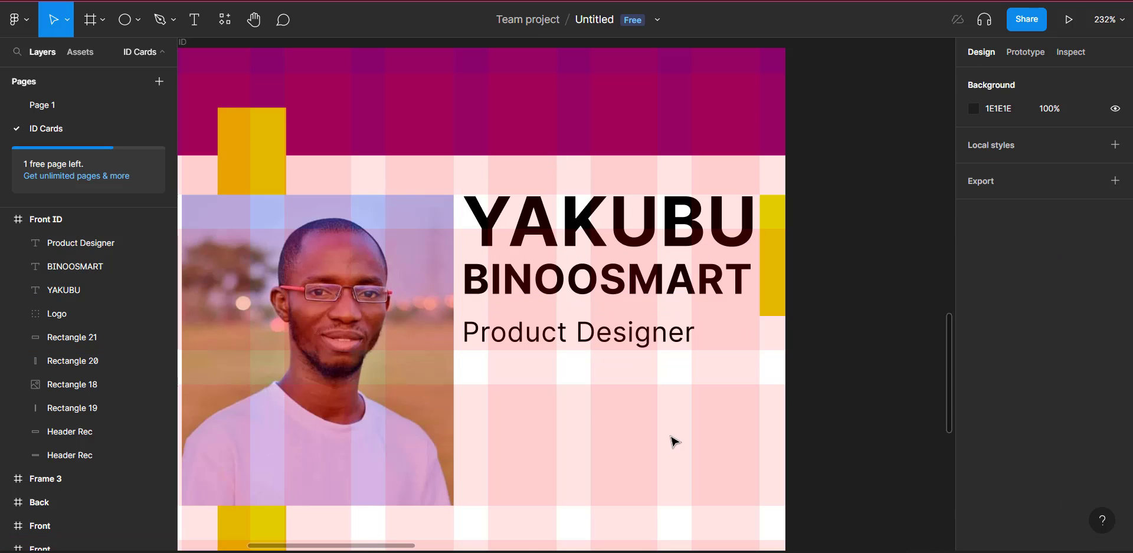
Step: Nudge the Product Designer line up and back down to settle its spacing below the name
scroll(672, 446, down, 3)
scroll(675, 443, down, 2)
scroll(674, 442, down, 1)
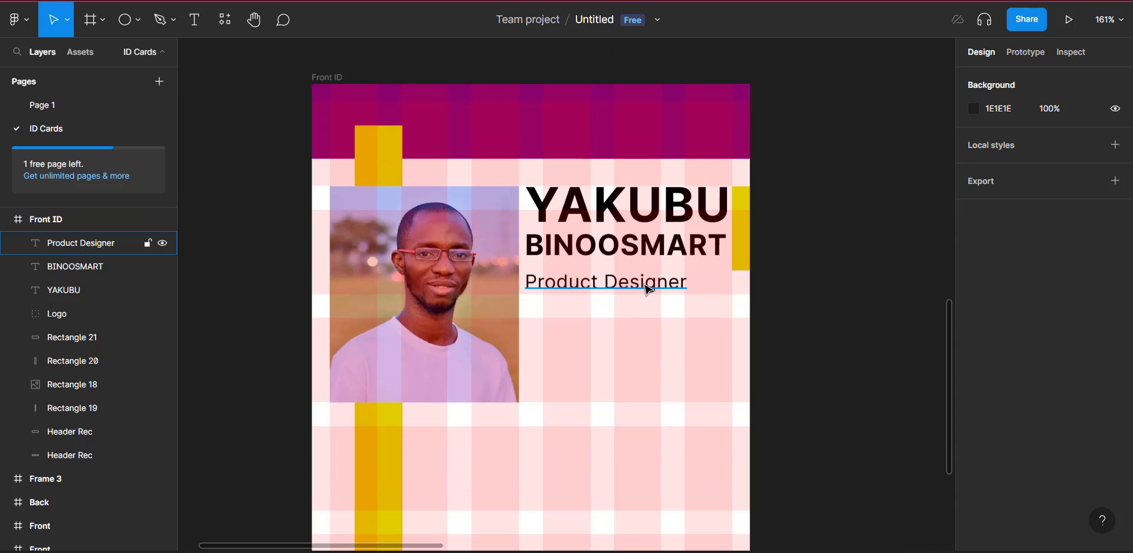
click(649, 288)
key(Up)
key(Up)
key(Up)
key(Up)
key(Up)
key(Up)
key(Up)
key(Up)
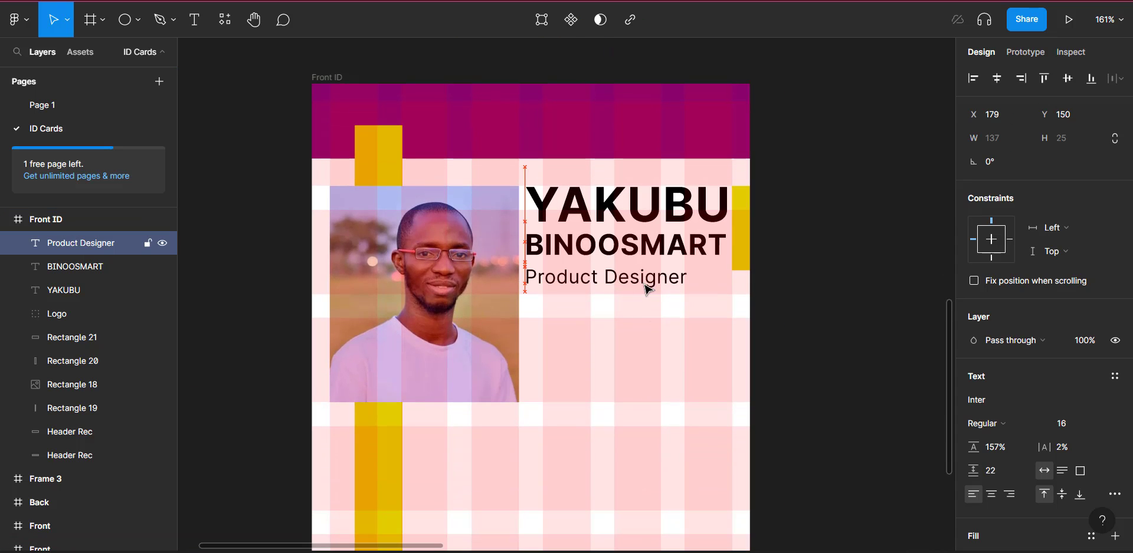
key(Down)
key(Down)
key(Down)
key(Down)
key(Down)
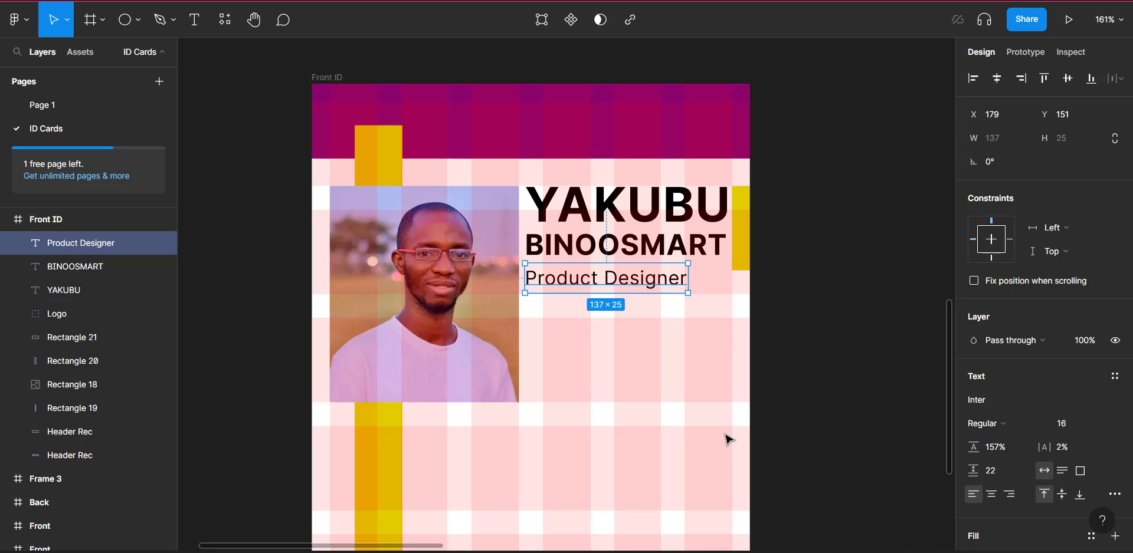
key(Escape)
scroll(725, 435, down, 5)
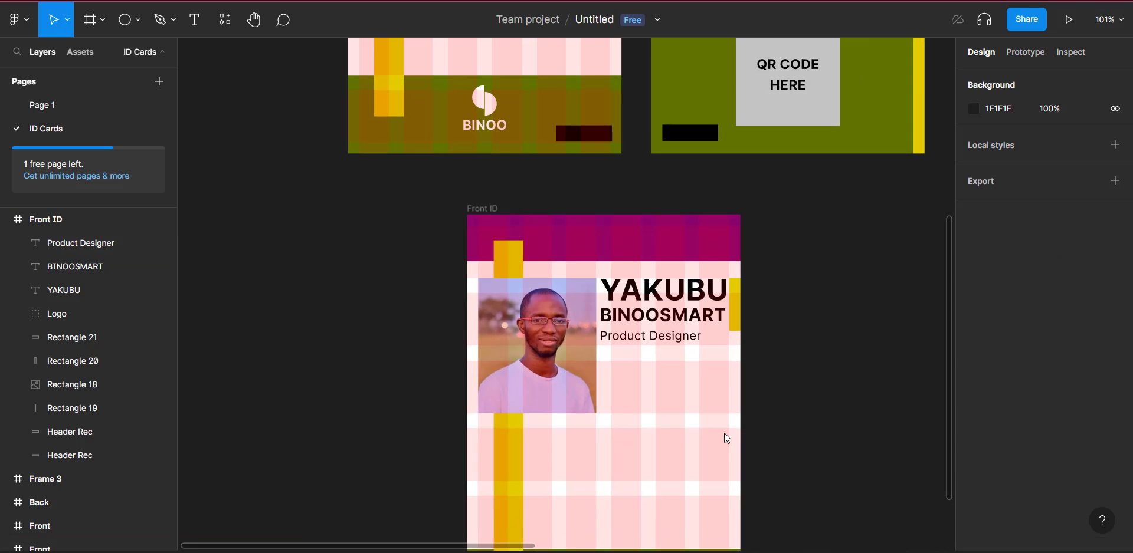
scroll(725, 437, down, 3)
scroll(644, 326, up, 3)
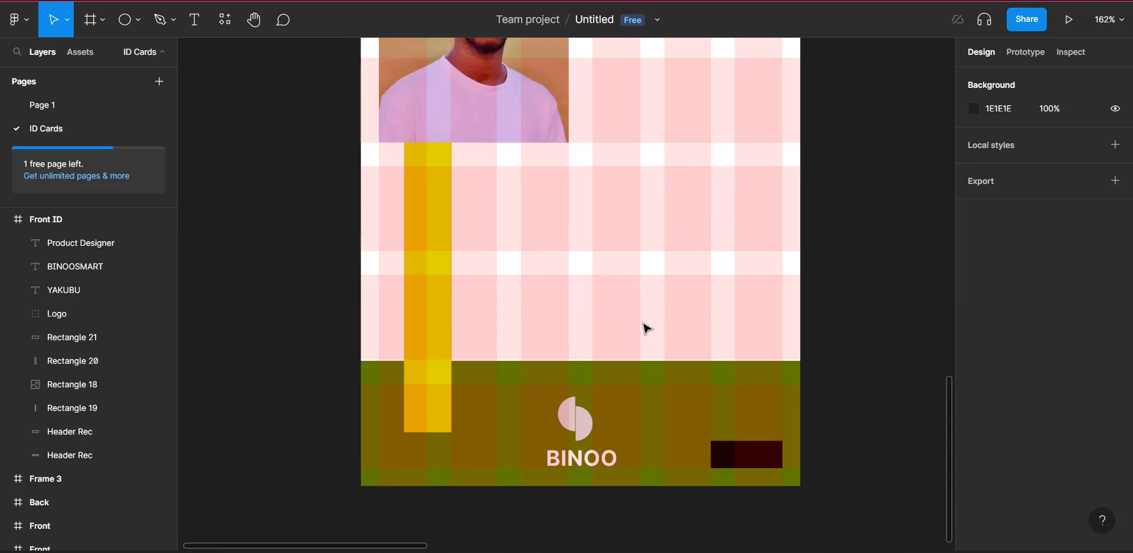
scroll(646, 328, up, 2)
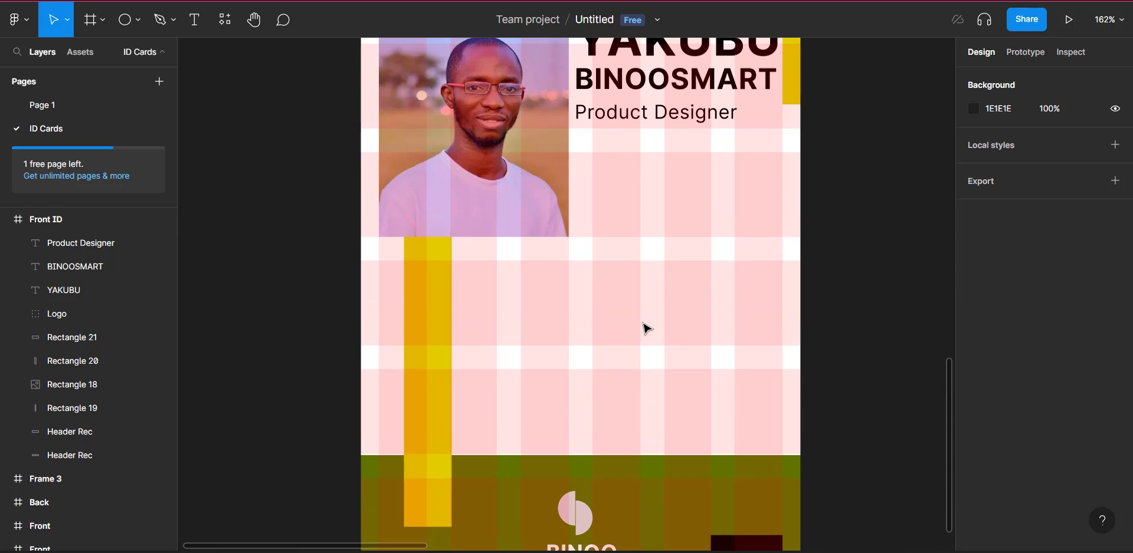
scroll(646, 327, up, 3)
scroll(645, 330, down, 1)
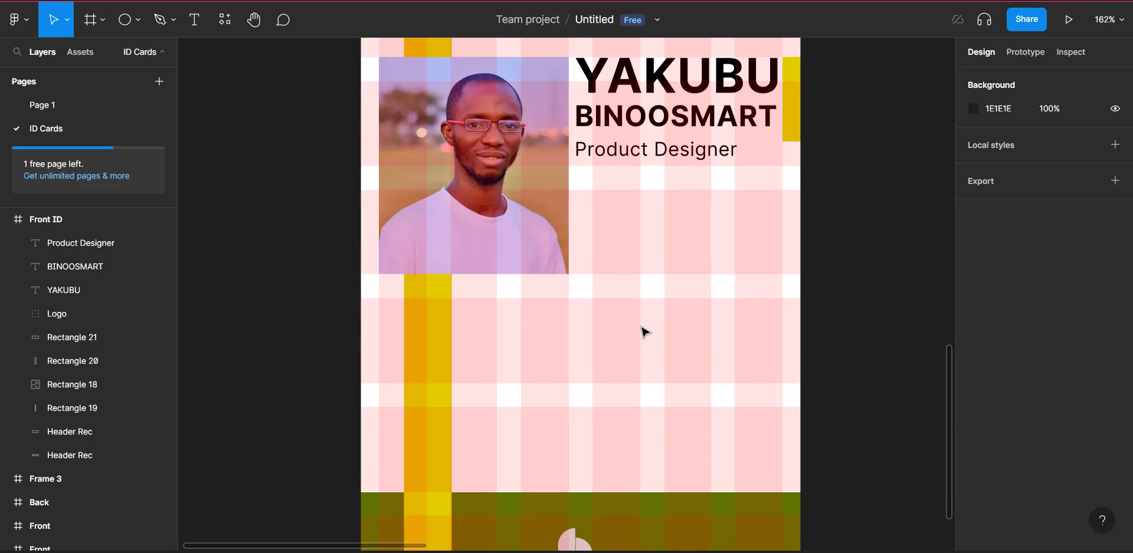
scroll(645, 332, down, 1)
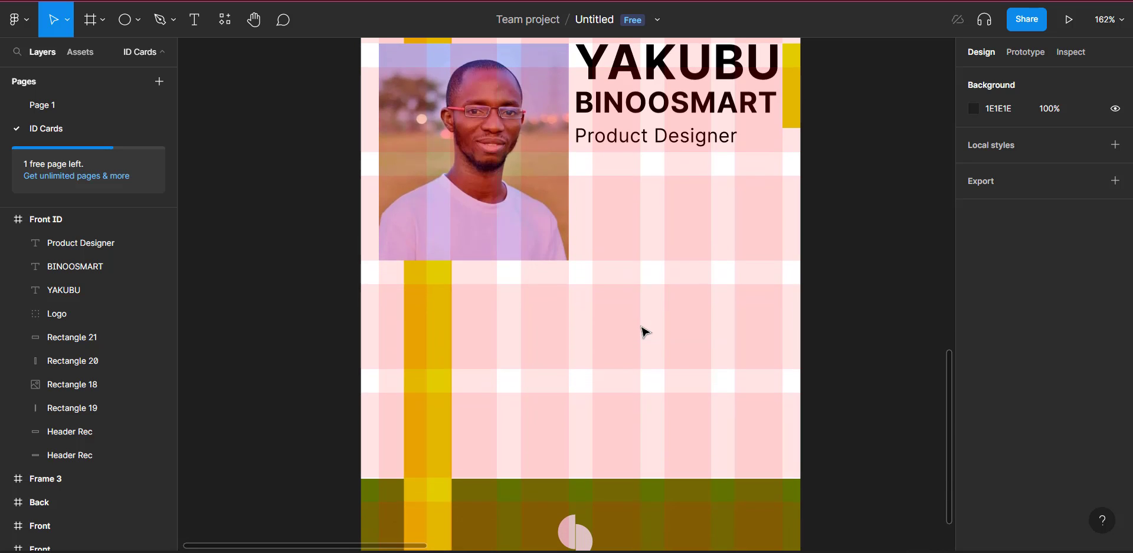
Step: Draw a 36 × 12 grey D9D9D9 rectangle at the card's left edge, X 0, Y 288
click(139, 17)
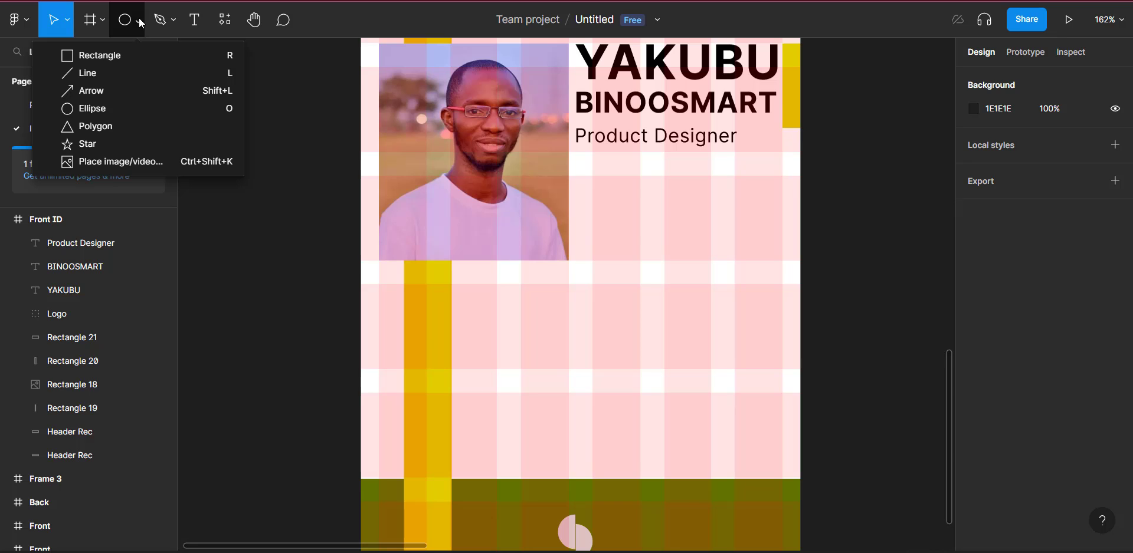
click(102, 59)
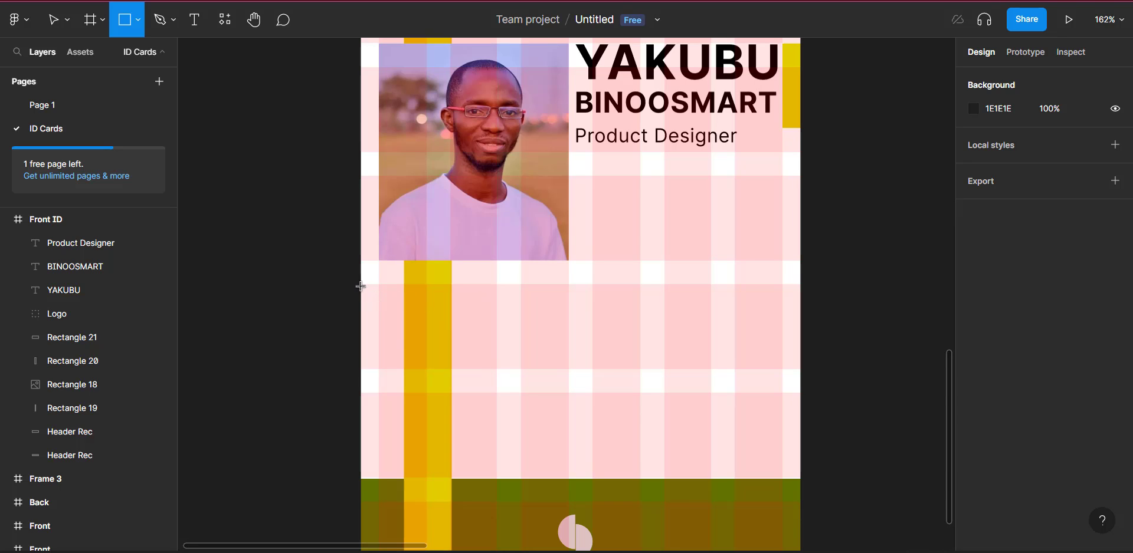
drag(361, 287, 402, 301)
key(ctrl+d)
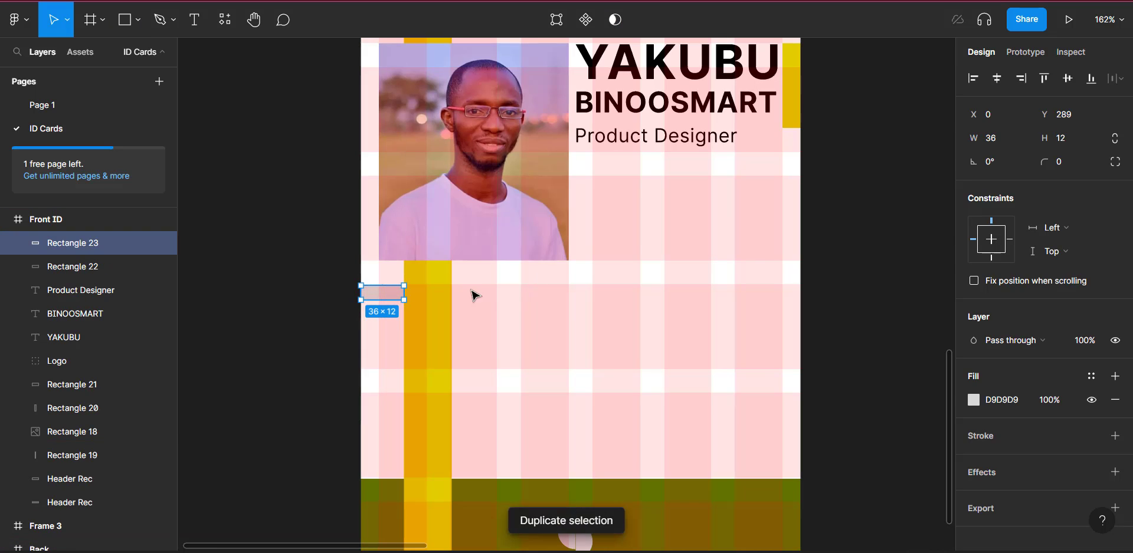
drag(385, 298, 393, 340)
key(Delete)
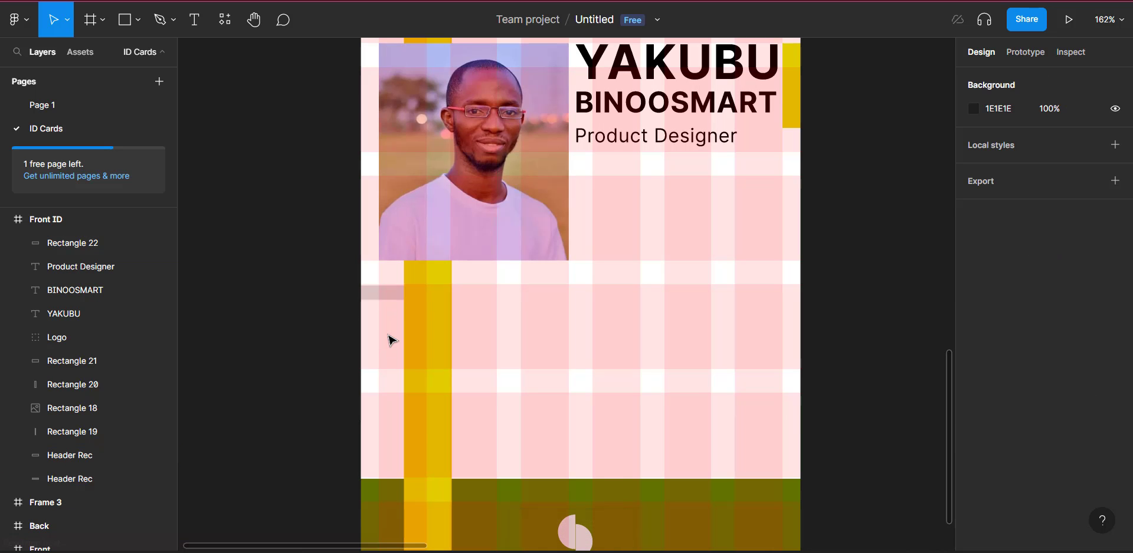
scroll(392, 340, up, 5)
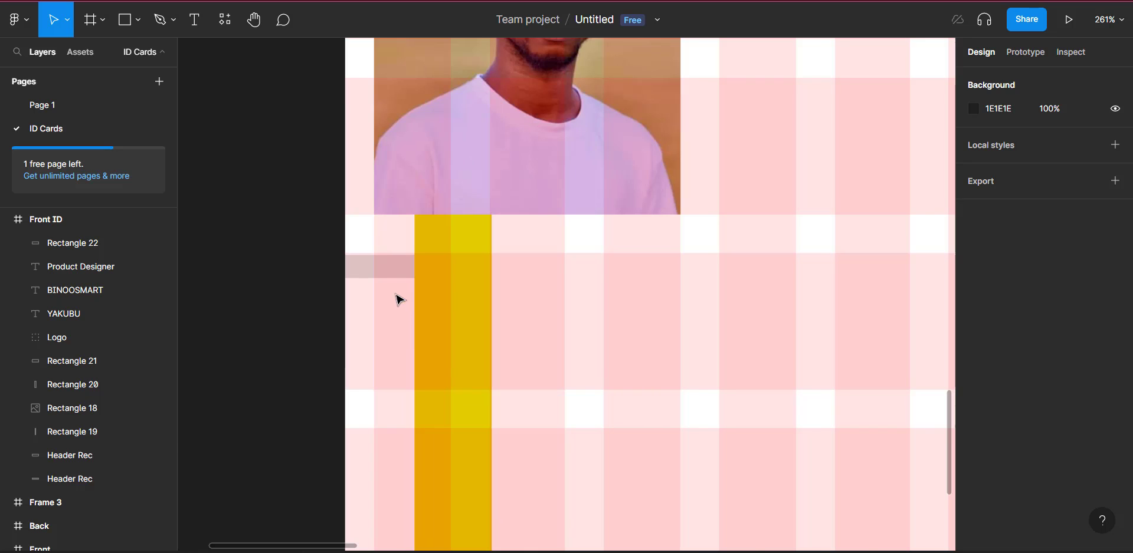
scroll(397, 295, right, 3)
click(310, 269)
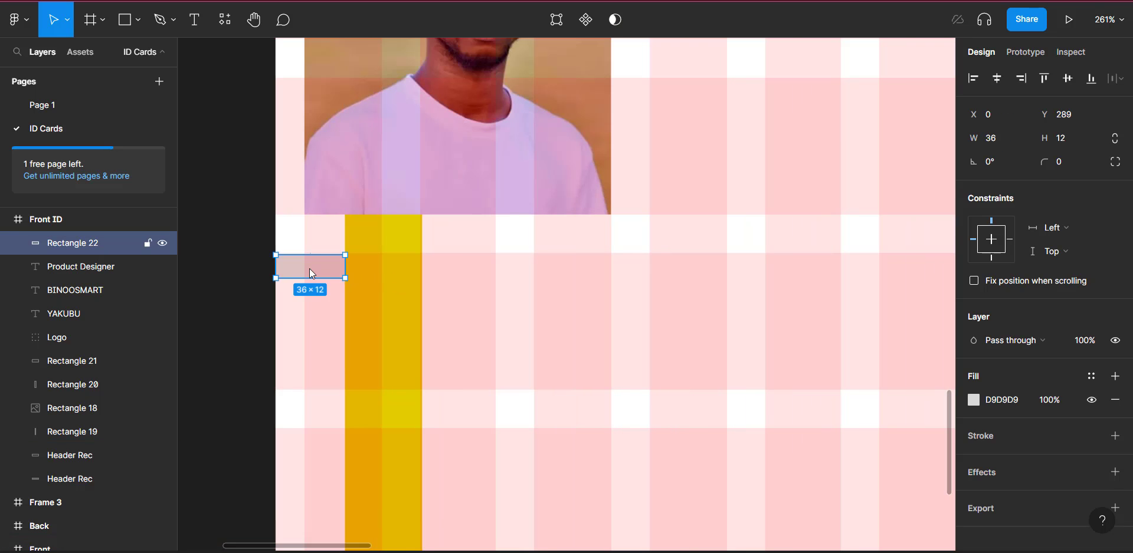
drag(309, 269, 309, 274)
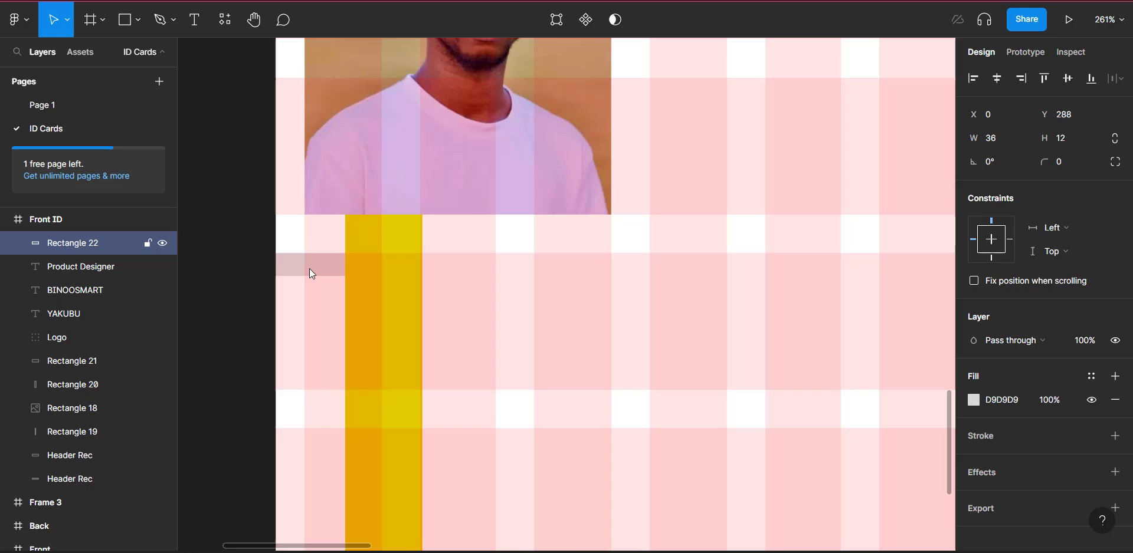
Step: Add an ID text label beside the grey bar and make it bold
click(198, 23)
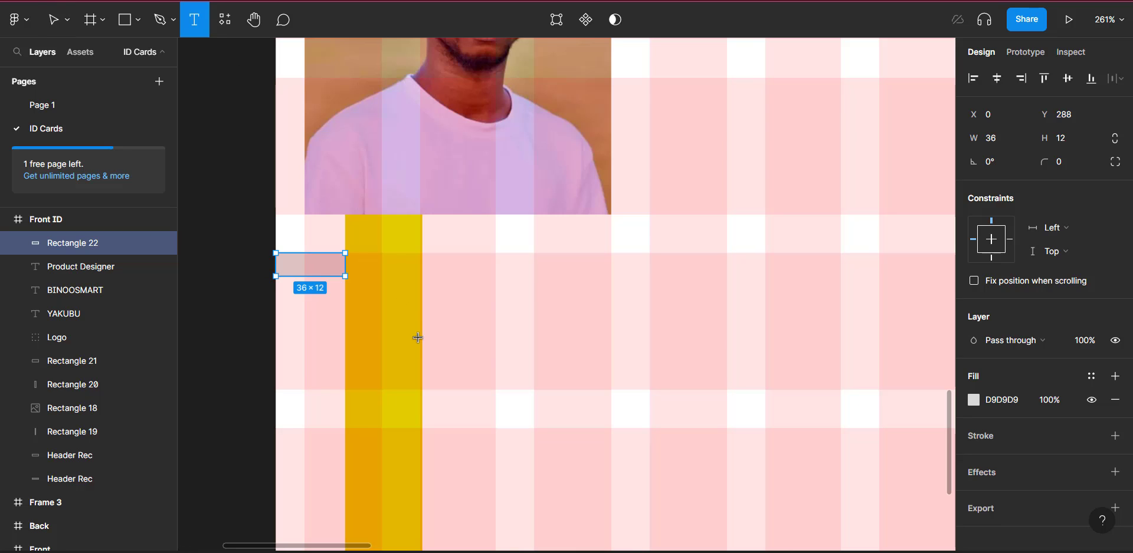
click(358, 259)
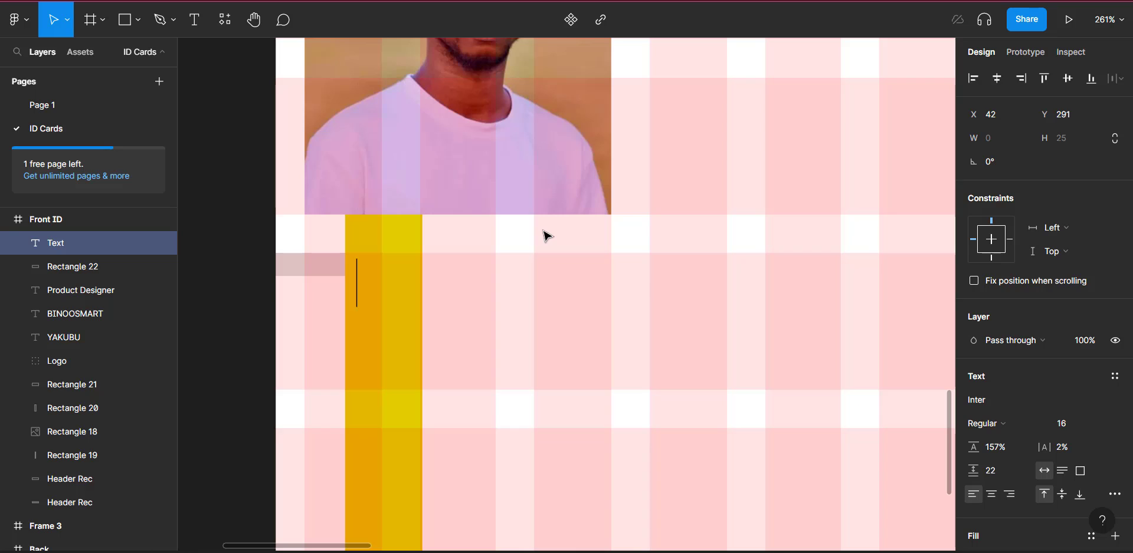
text(ID)
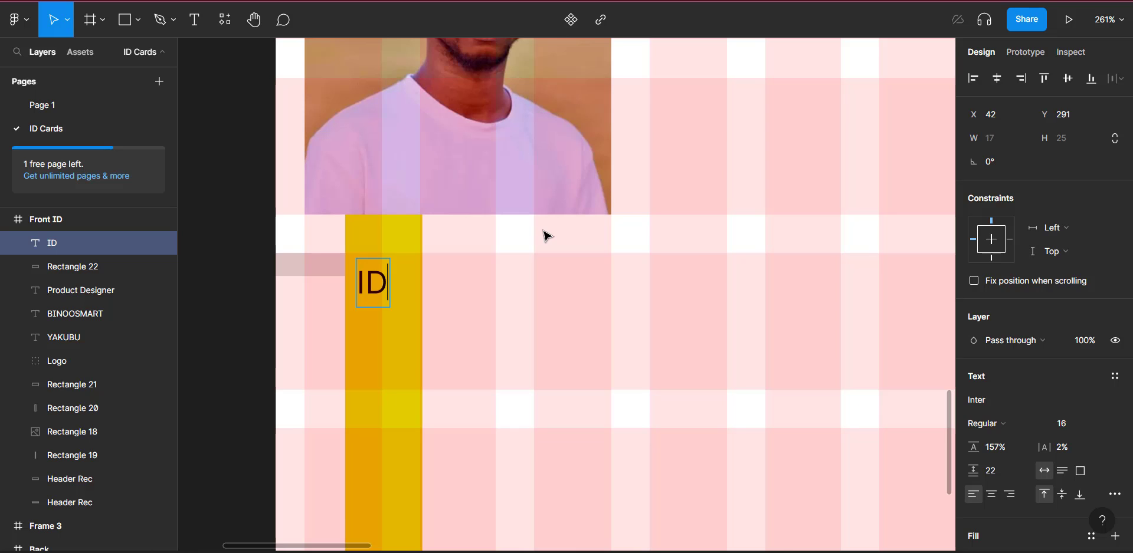
key(Escape)
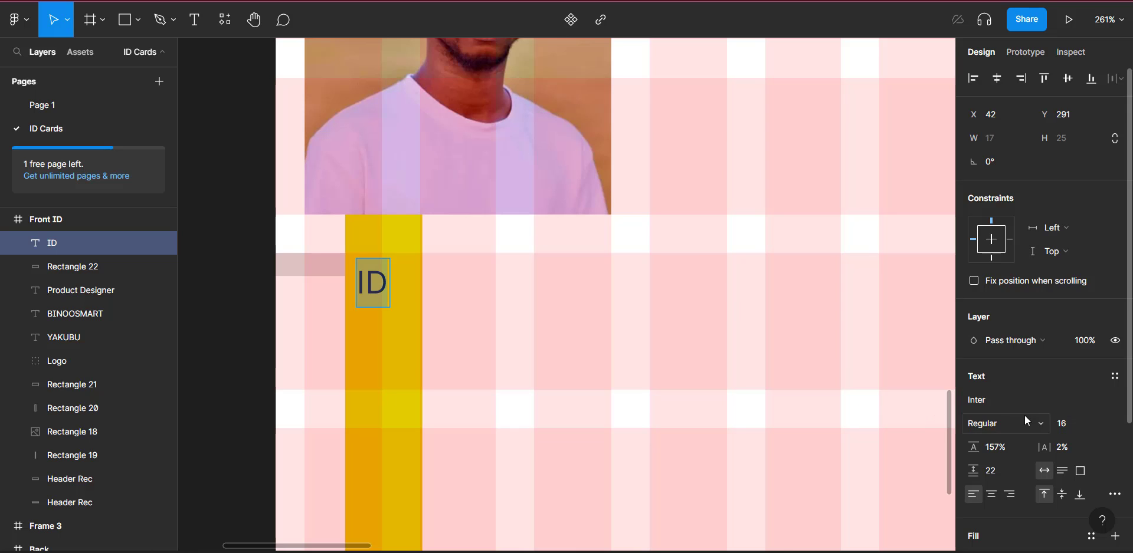
click(1015, 424)
click(1000, 297)
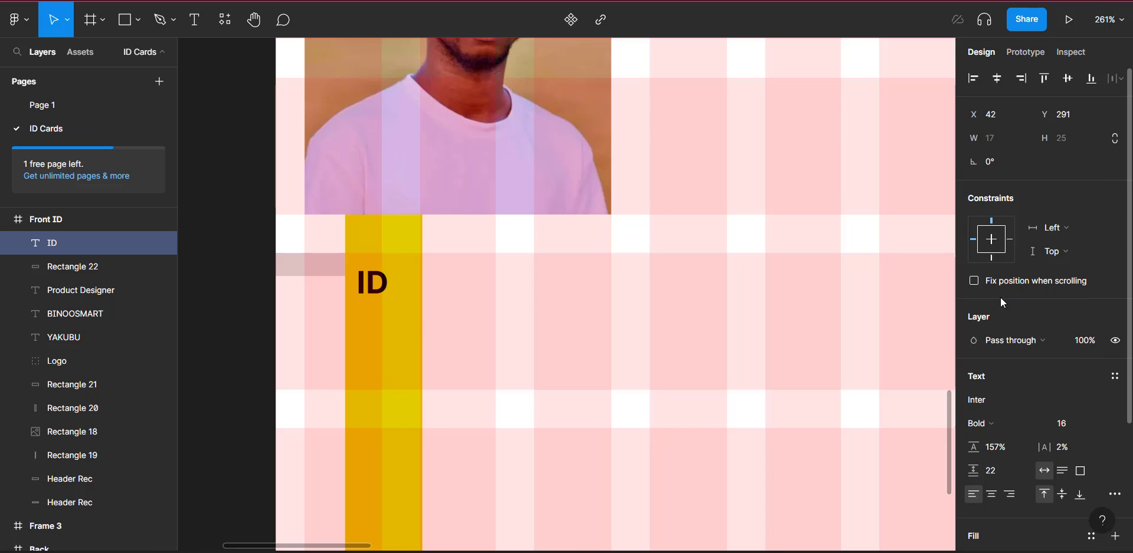
scroll(419, 323, left, 3)
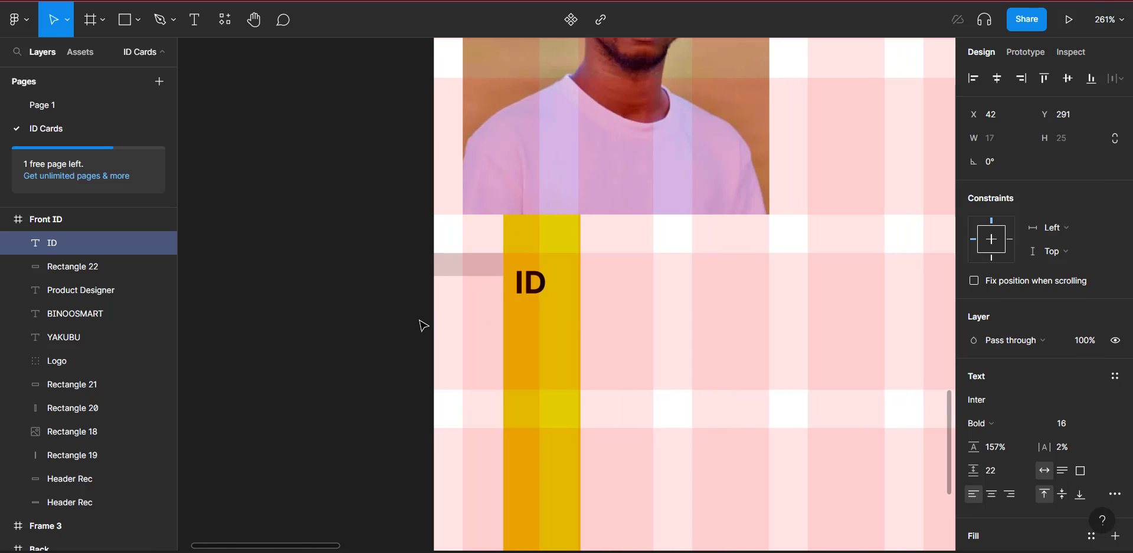
Step: Make the grey bar slightly taller and centre it vertically with the ID label
click(477, 270)
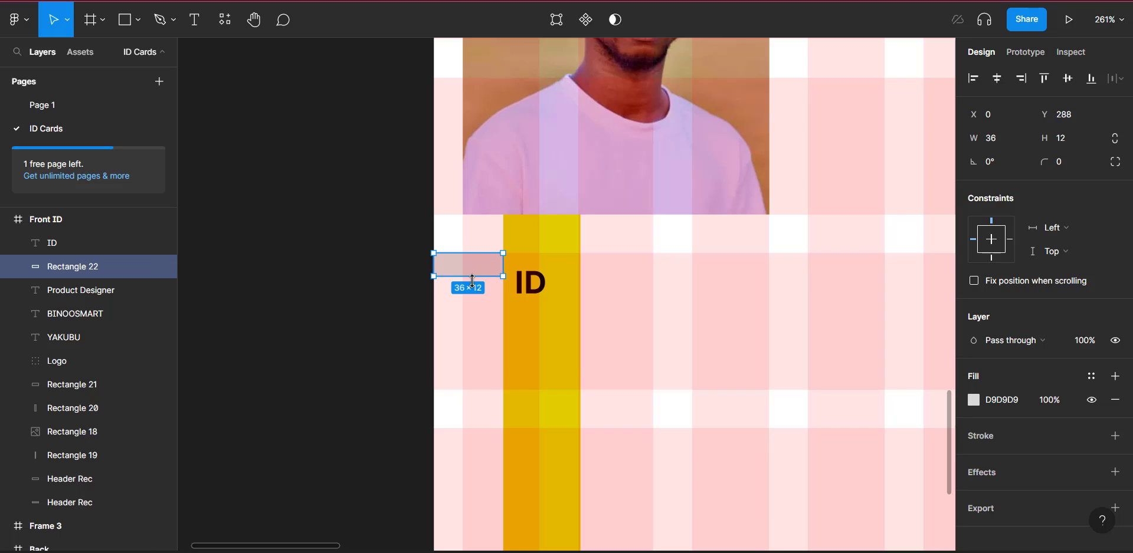
drag(472, 281, 472, 282)
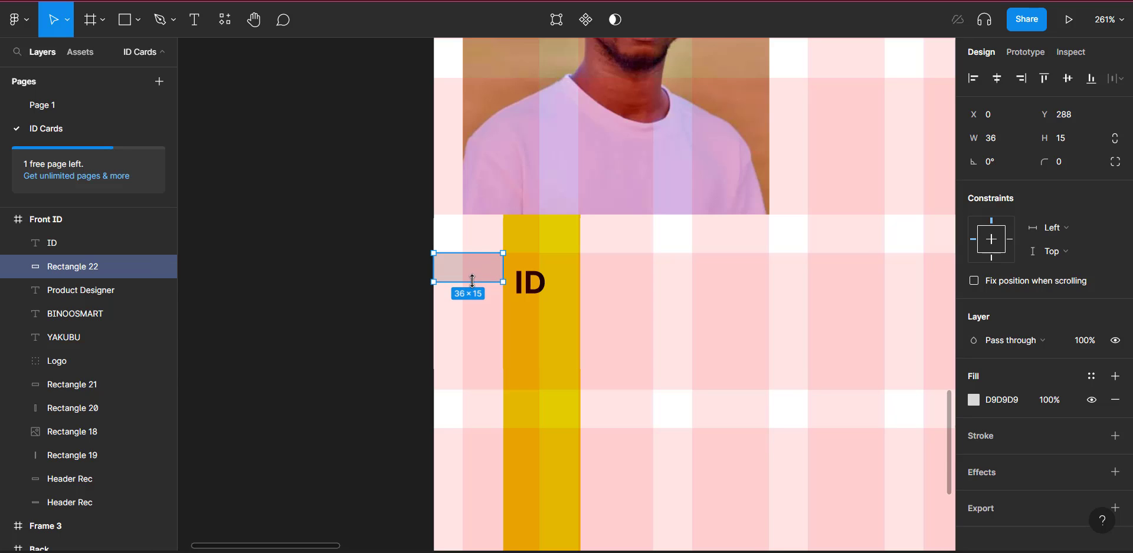
shift+click(529, 283)
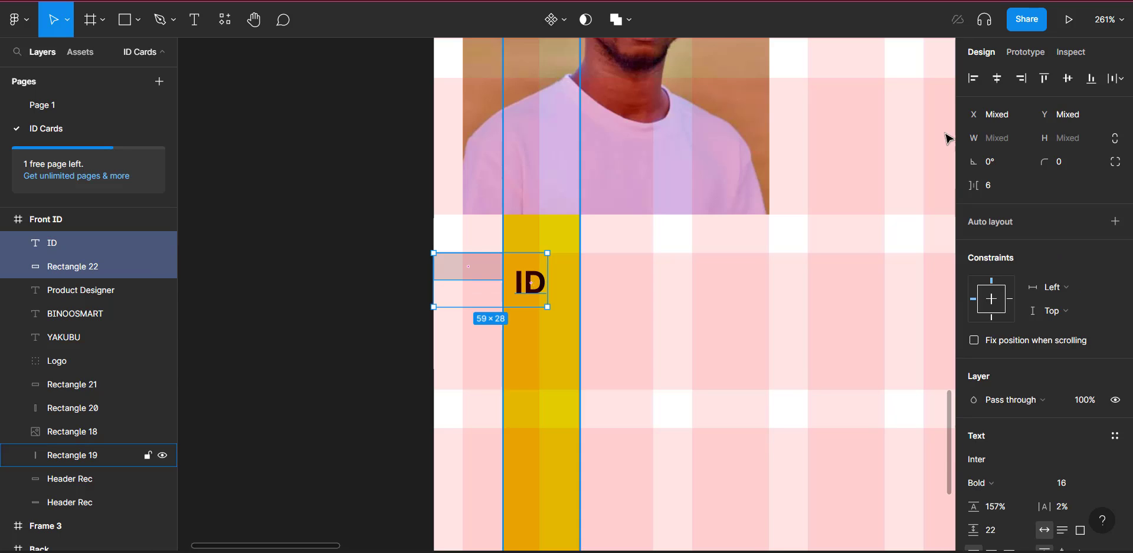
click(1068, 80)
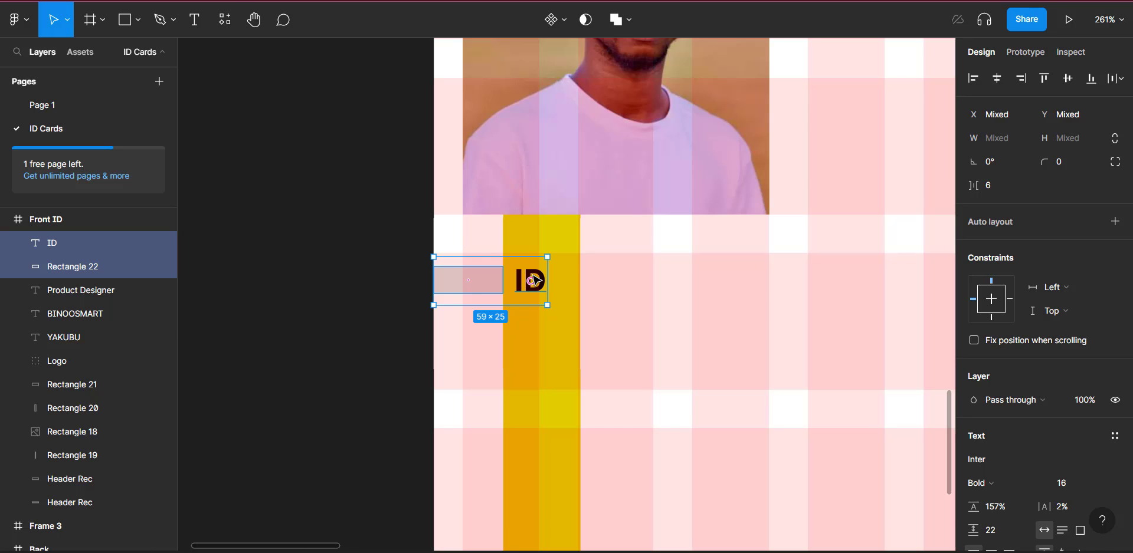
click(536, 279)
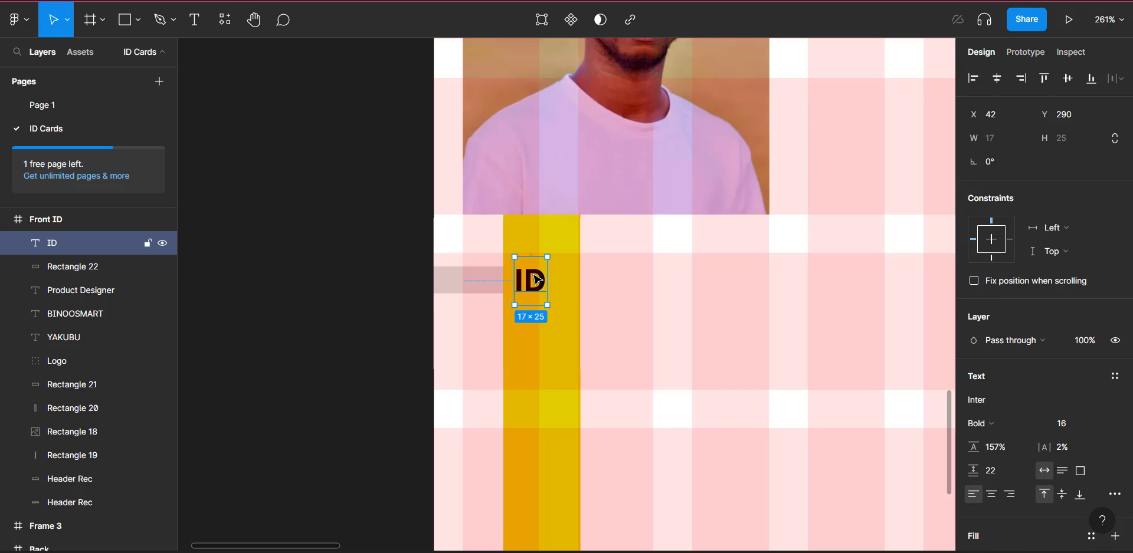
Step: Copy the Product Designer text next to the ID label and change it to 001234
scroll(803, 311, right, 2)
scroll(802, 311, up, 4)
scroll(807, 320, up, 1)
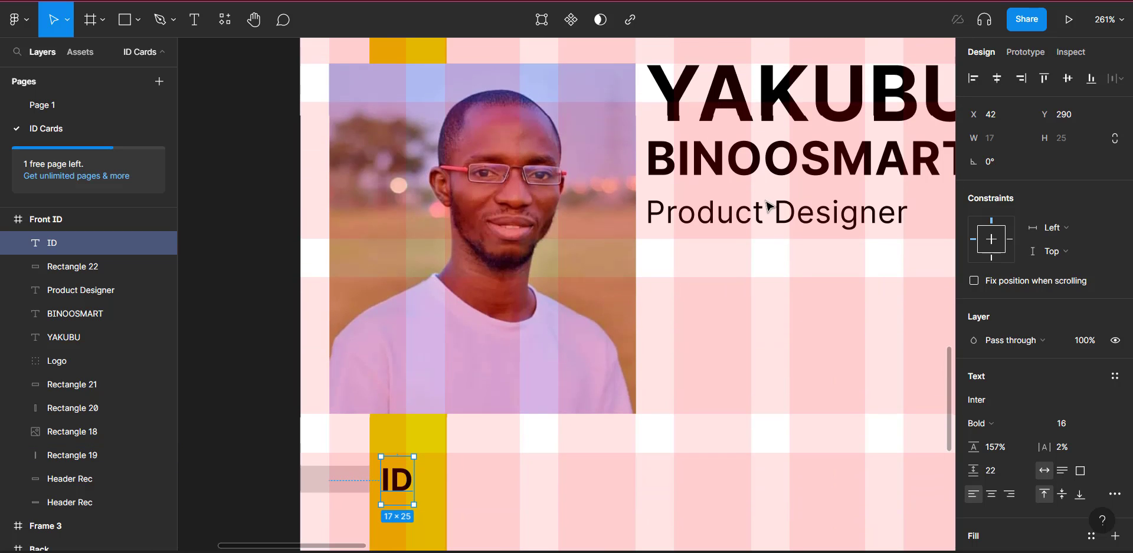
click(767, 215)
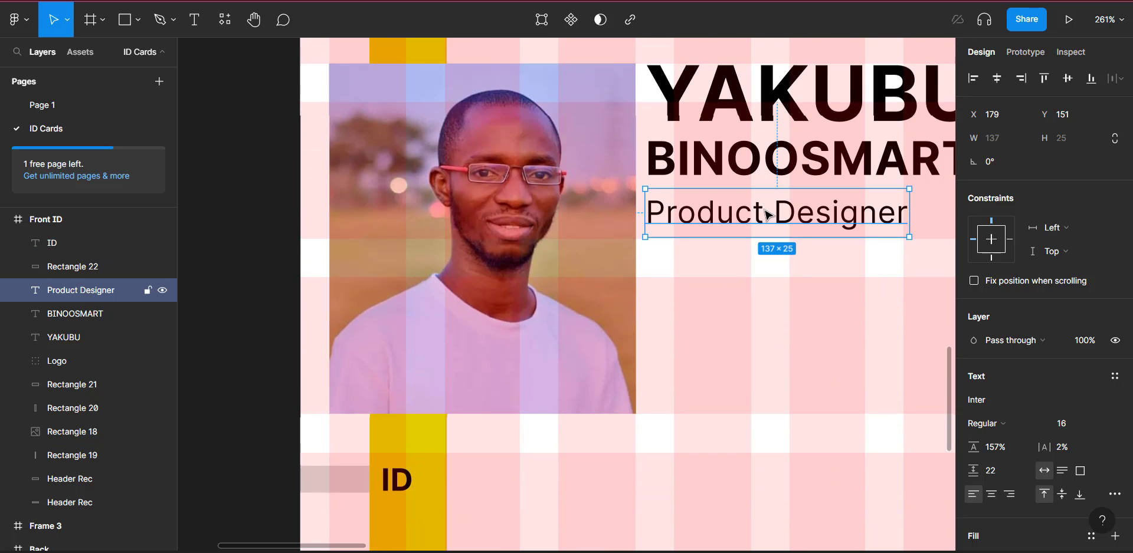
key(ctrl+d)
scroll(774, 263, down, 5)
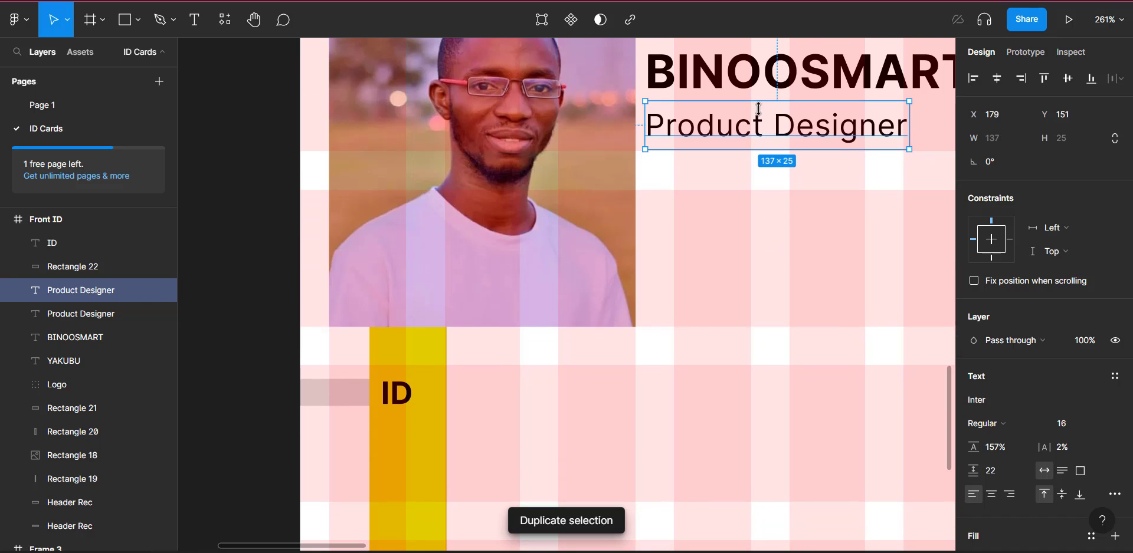
drag(759, 115, 575, 386)
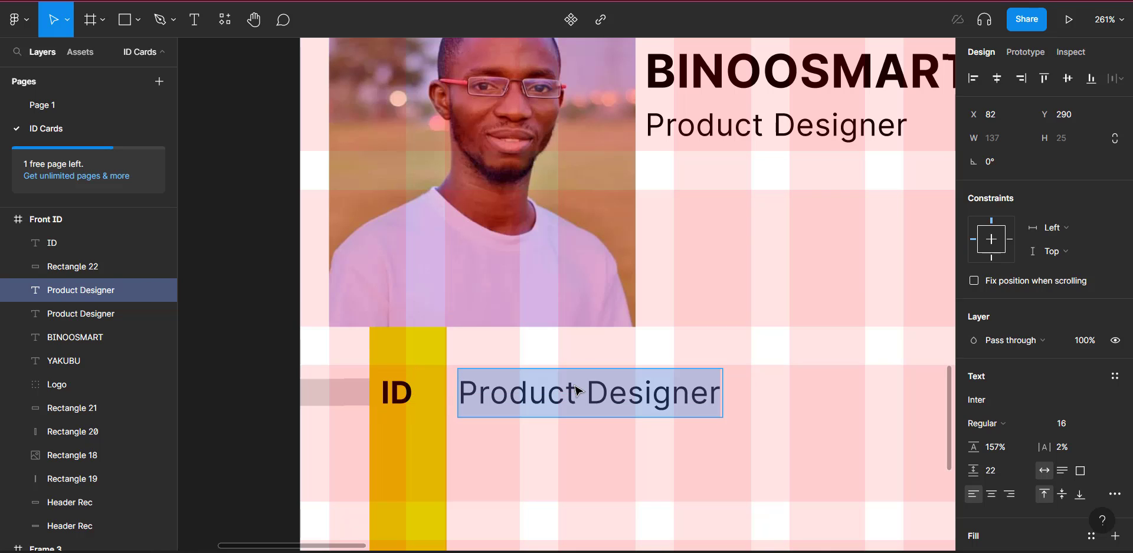
text(00)
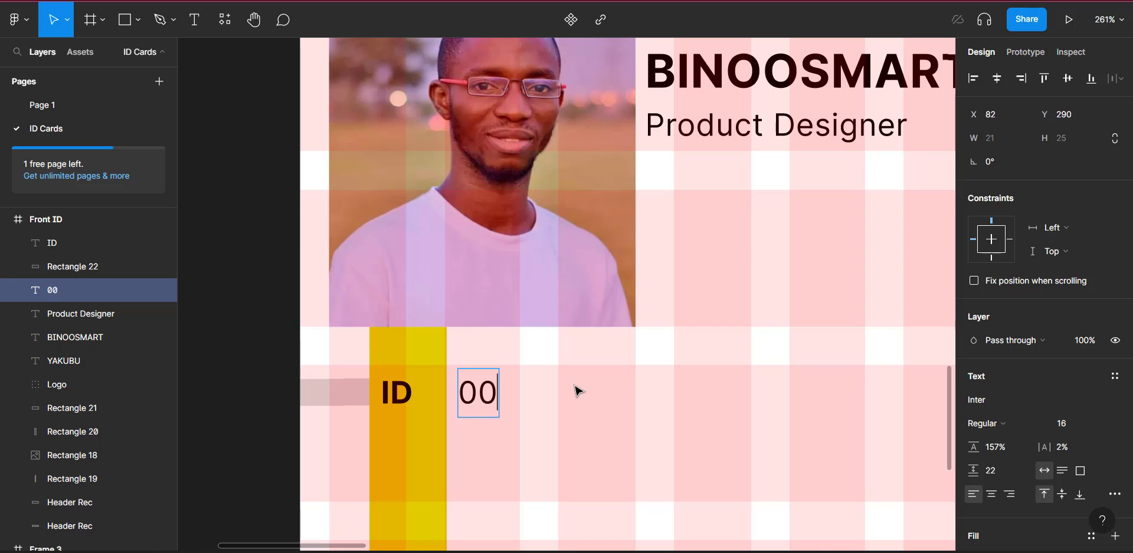
text(1234)
key(Escape)
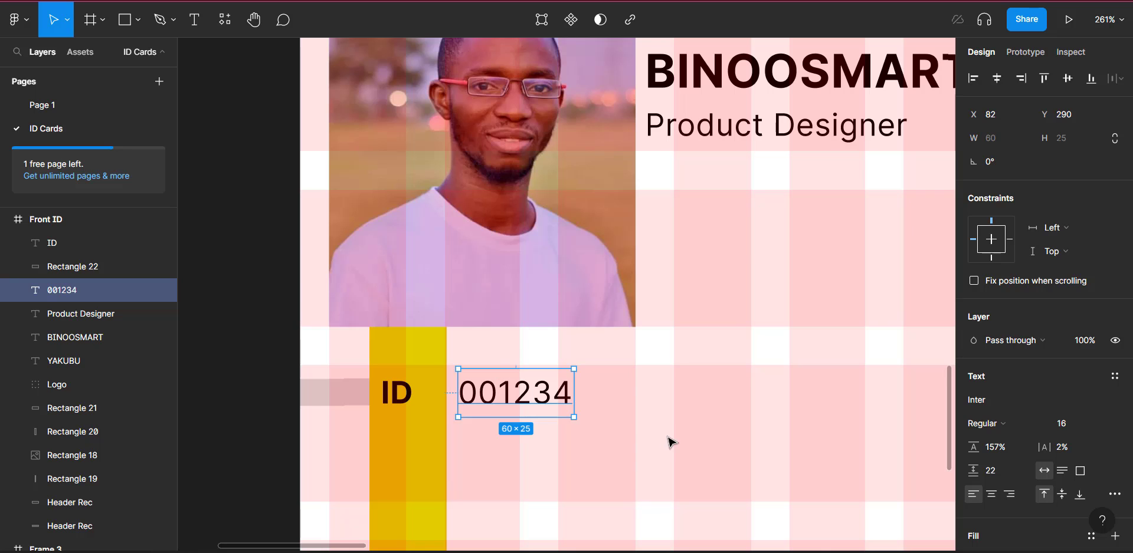
Step: Group the ID label, grey bar and number as 'ID' and duplicate the group
scroll(485, 415, left, 5)
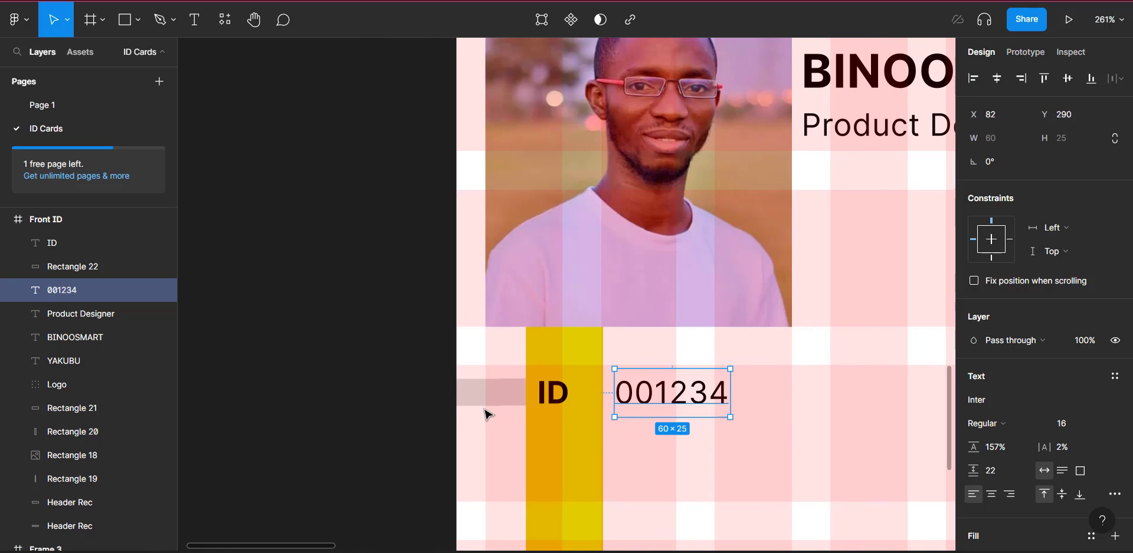
shift+click(563, 393)
shift+click(515, 392)
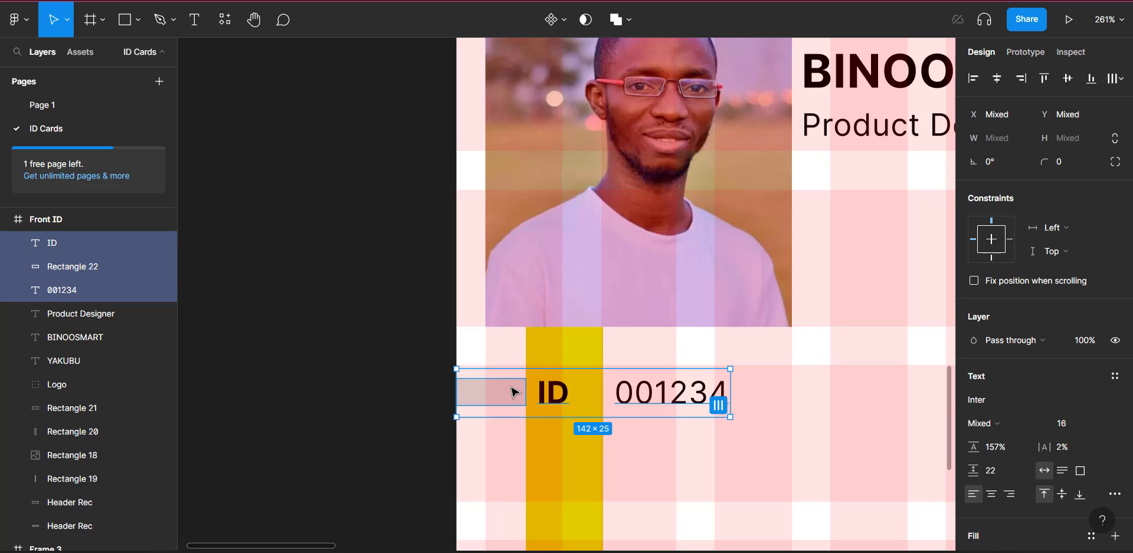
key(ctrl+g)
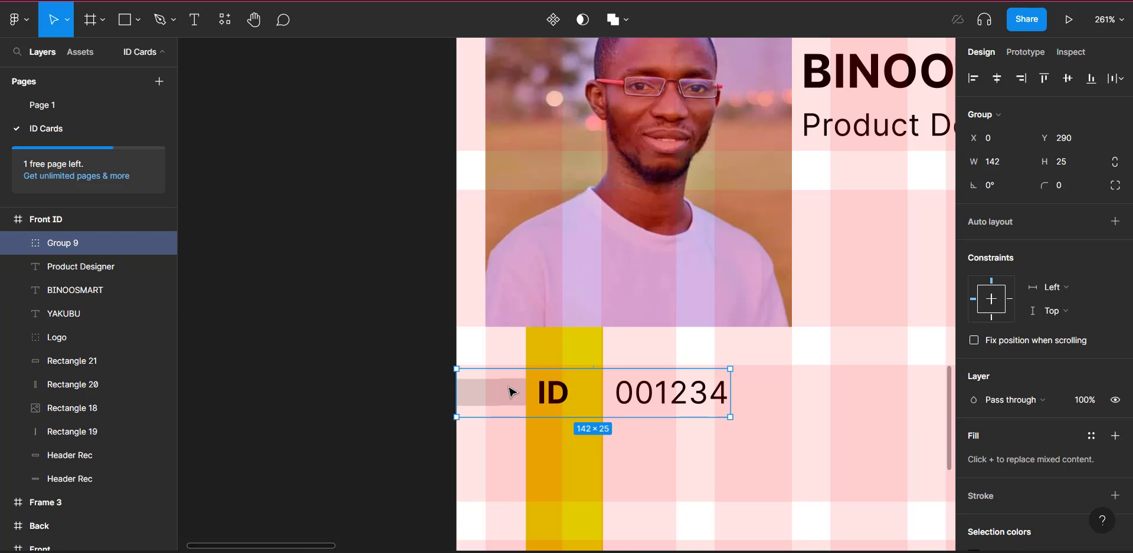
double_click(72, 244)
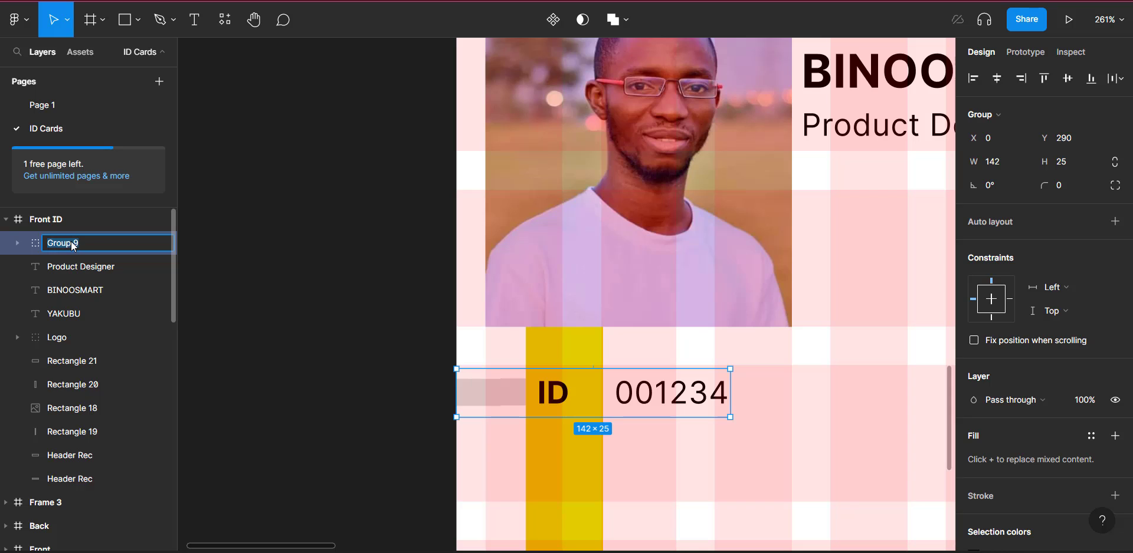
text(ID)
key(Return)
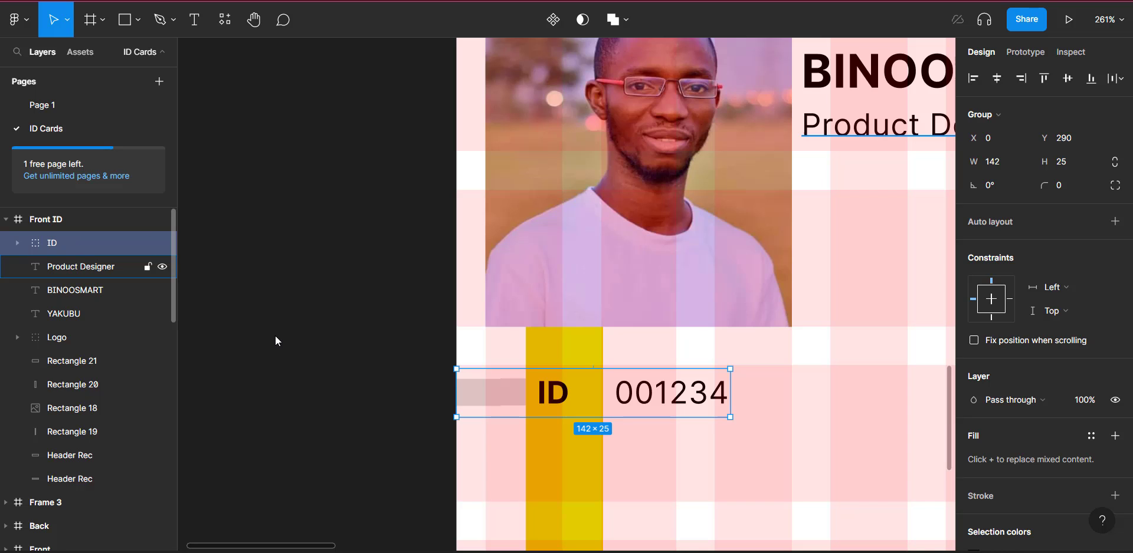
key(ctrl+d)
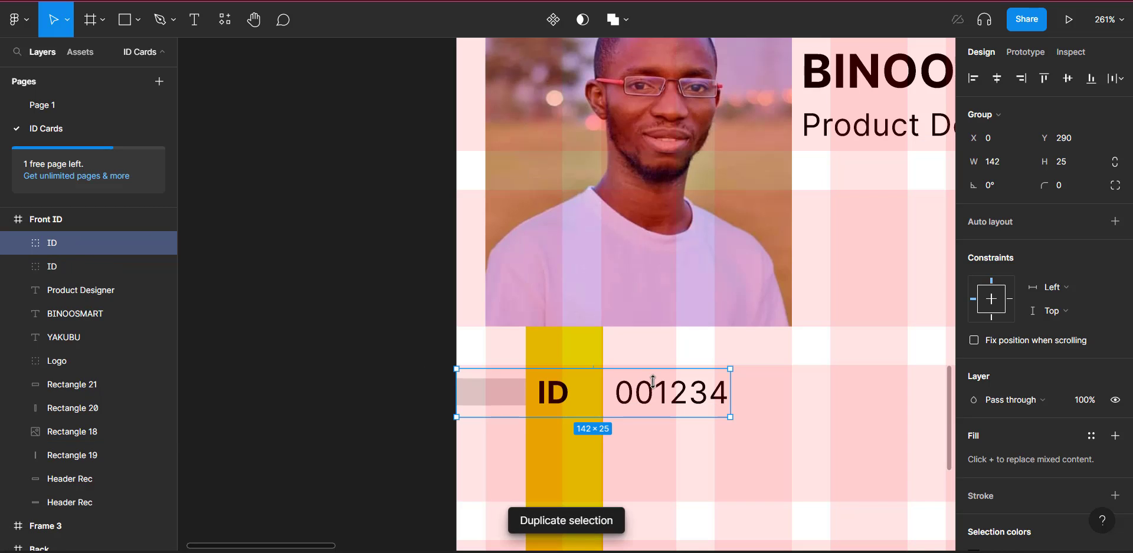
Step: Move the copied row below the ID row and relabel it PH
drag(654, 392, 657, 450)
double_click(562, 439)
double_click(561, 440)
text(PH)
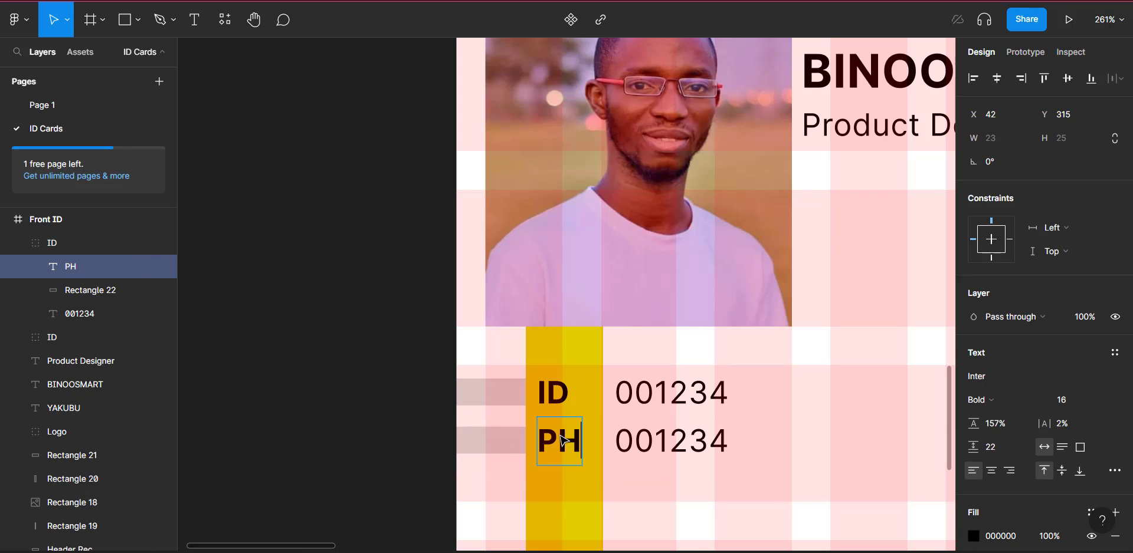
key(Escape)
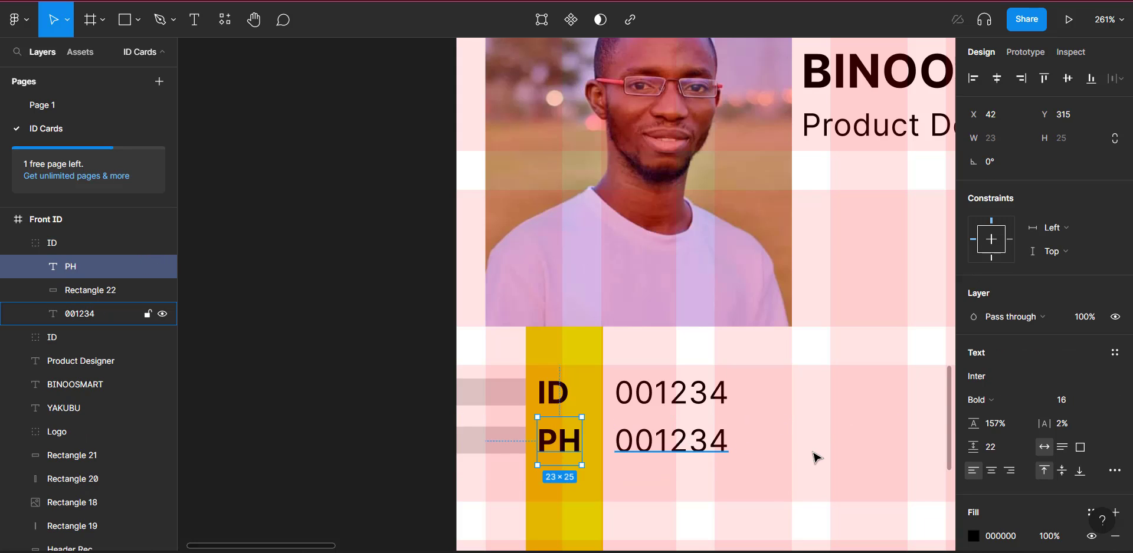
key(Escape)
Step: Duplicate the PH row beneath it and relabel the copy EM
click(679, 451)
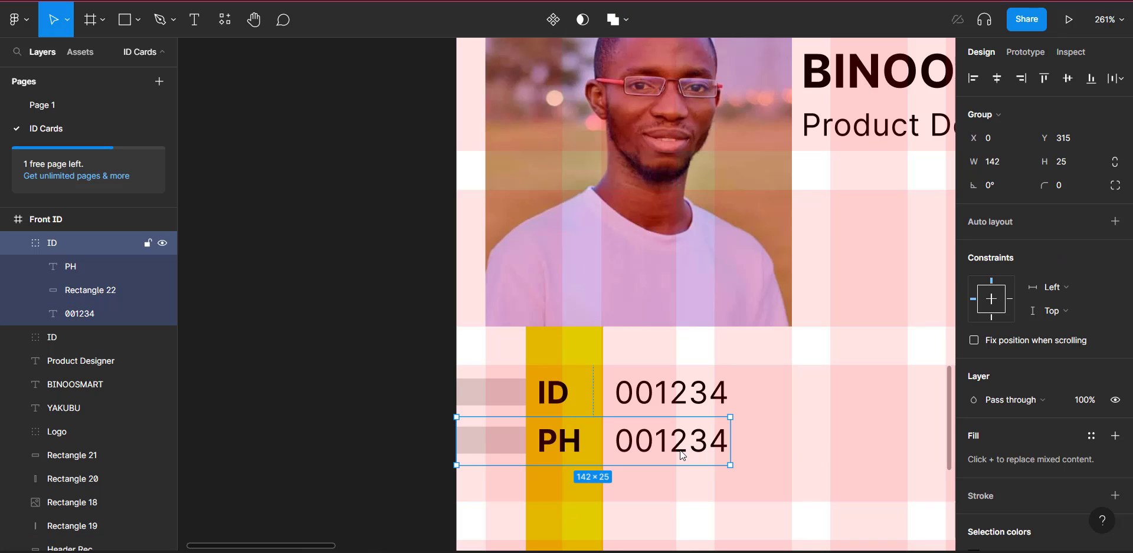
key(ctrl+d)
scroll(683, 456, down, 5)
key(Down)
key(Down)
key(Down)
key(Down)
key(Down)
key(Down)
key(Down)
key(Down)
key(Down)
key(Down)
key(Down)
key(Down)
key(Down)
key(Down)
key(Down)
key(Down)
key(Down)
key(Down)
key(Down)
key(Down)
key(Up)
key(Up)
key(Up)
key(Up)
key(Up)
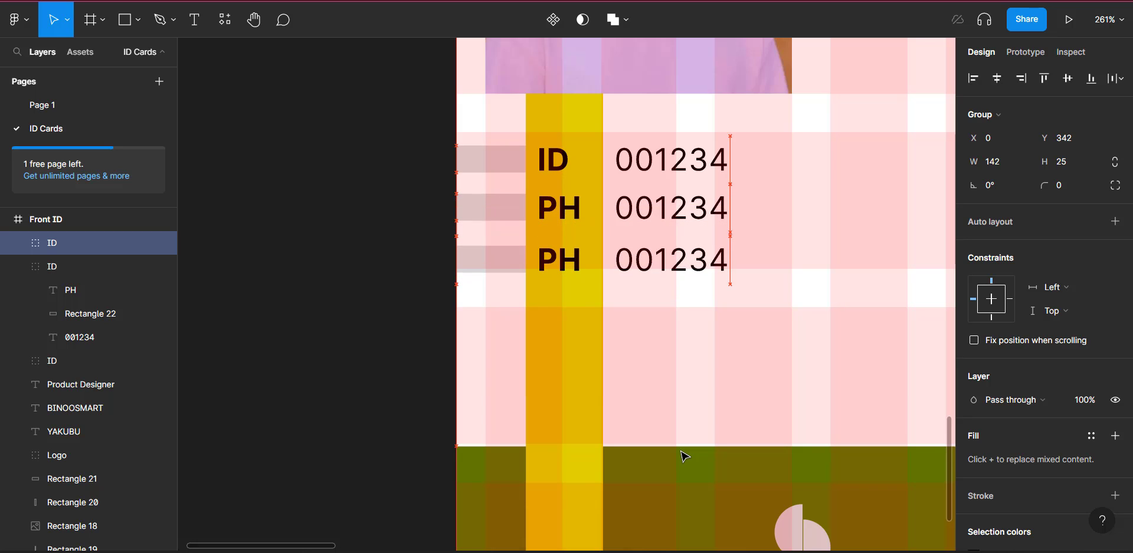
double_click(565, 262)
double_click(565, 261)
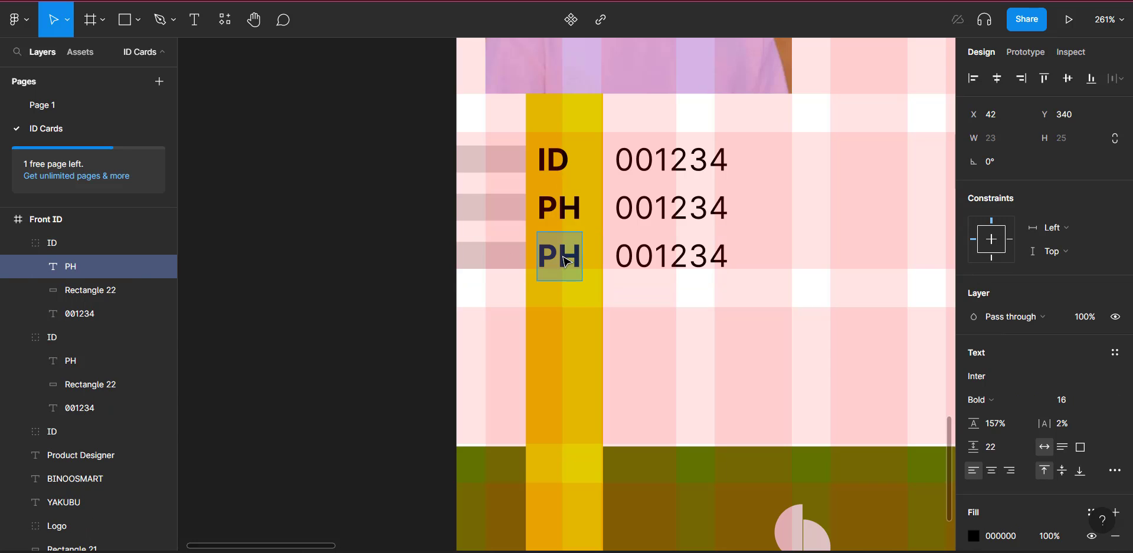
text(EM)
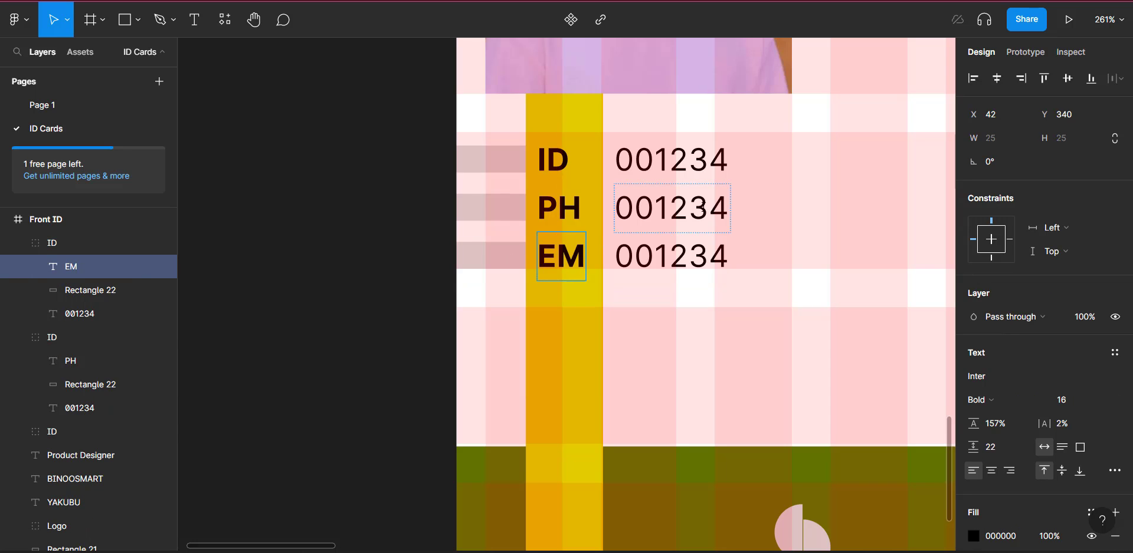
Step: Enter the phone number in the PH row and the contact e-mail in the EM row
click(702, 208)
double_click(702, 207)
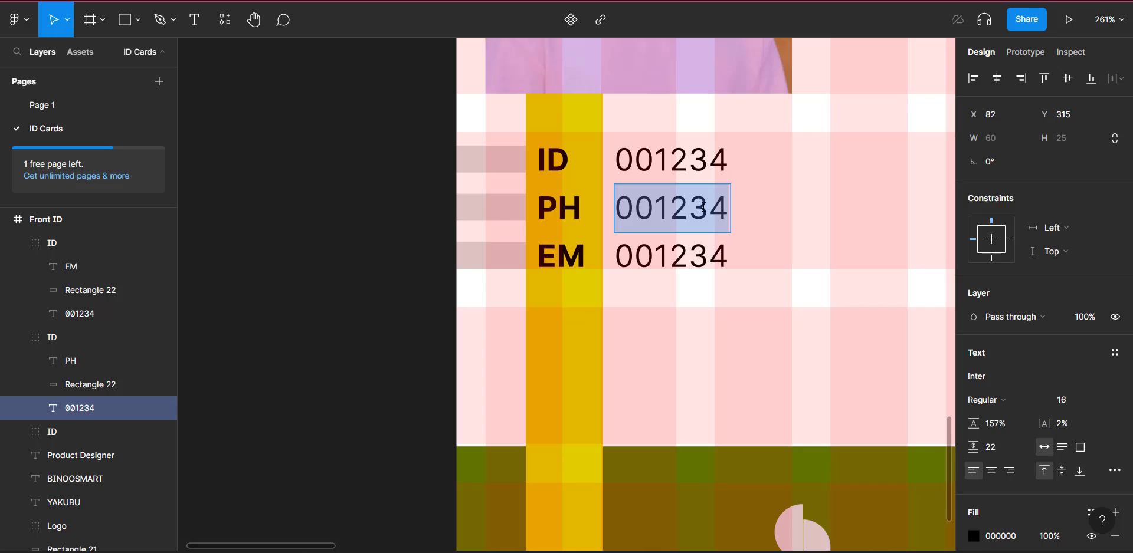
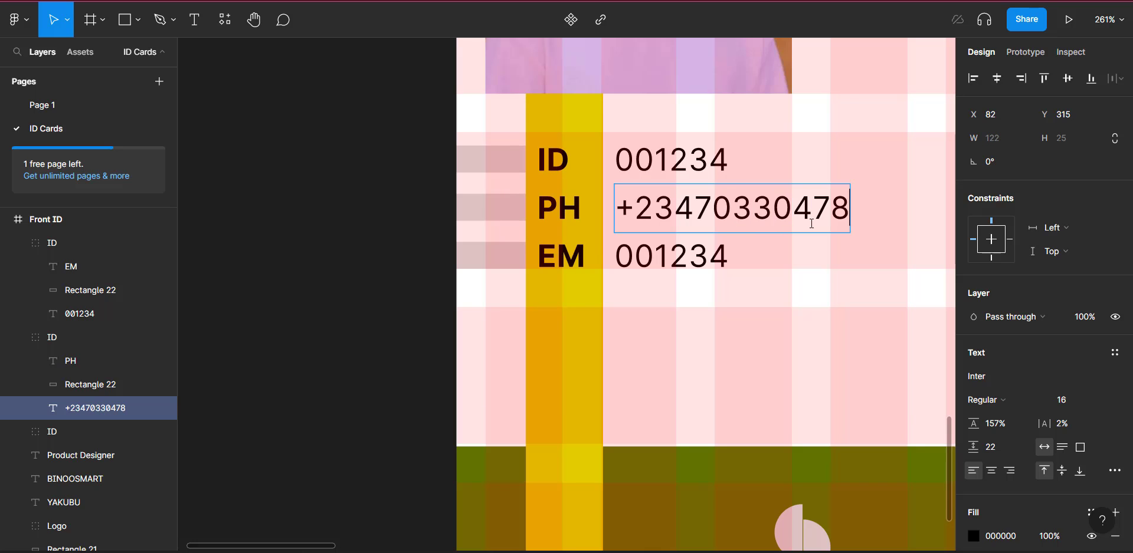
double_click(672, 246)
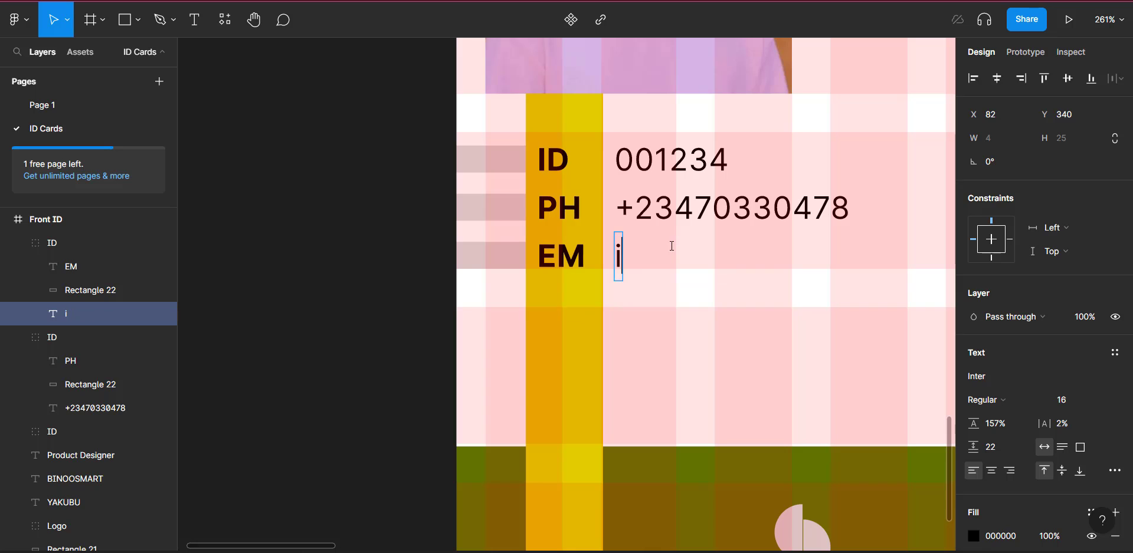
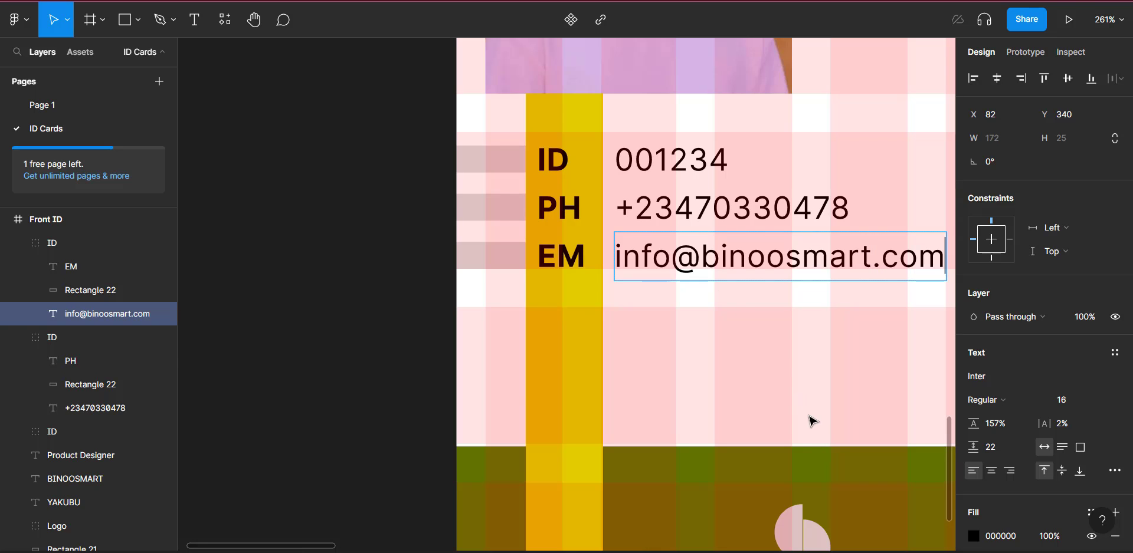
key(Escape)
scroll(791, 447, down, 2)
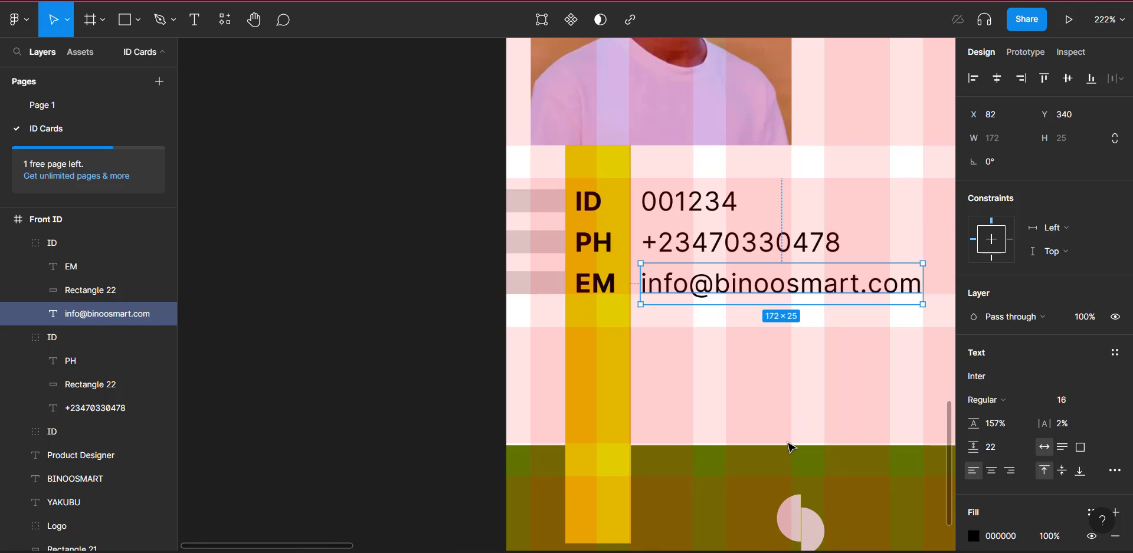
scroll(791, 447, right, 5)
scroll(792, 448, down, 3)
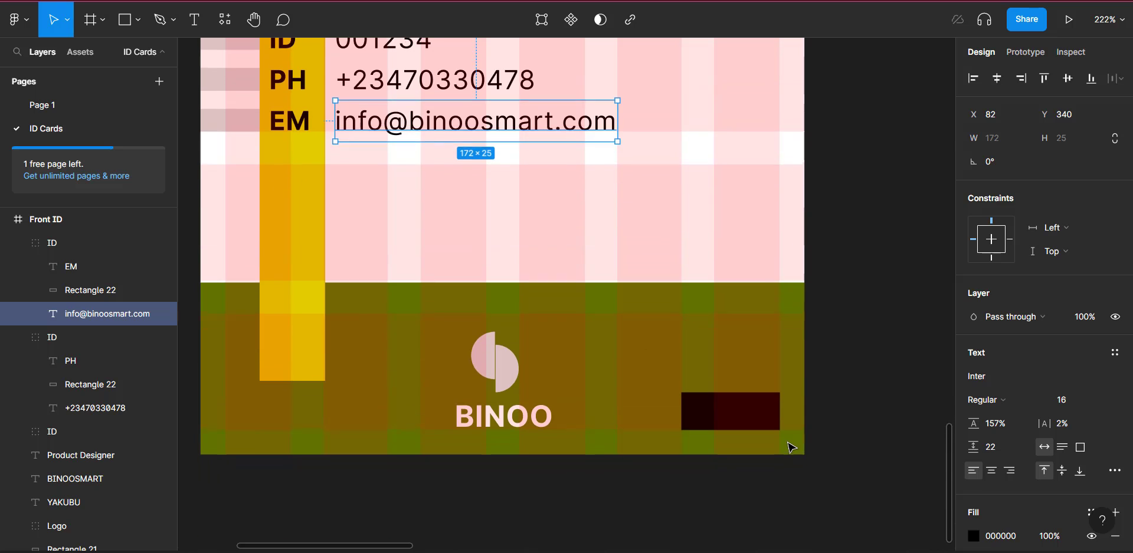
scroll(791, 447, up, 4)
scroll(791, 447, down, 4)
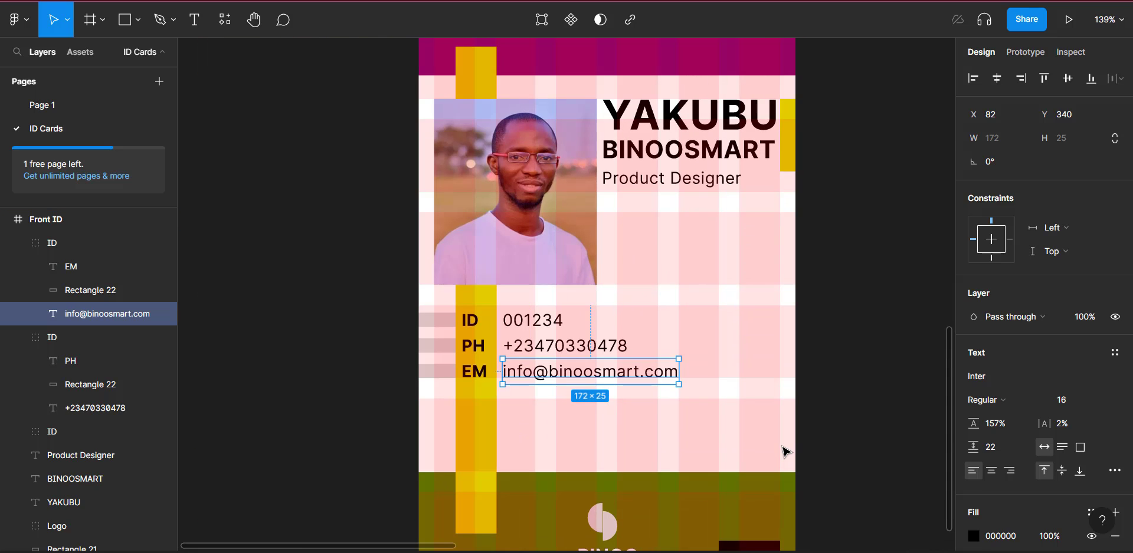
scroll(786, 452, right, 2)
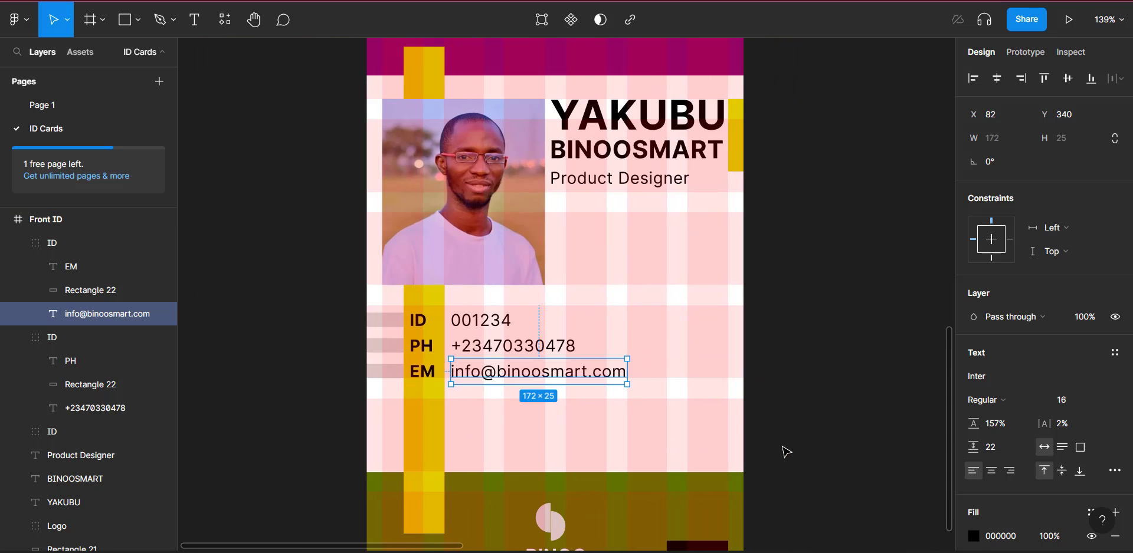
scroll(785, 452, down, 2)
scroll(787, 452, down, 2)
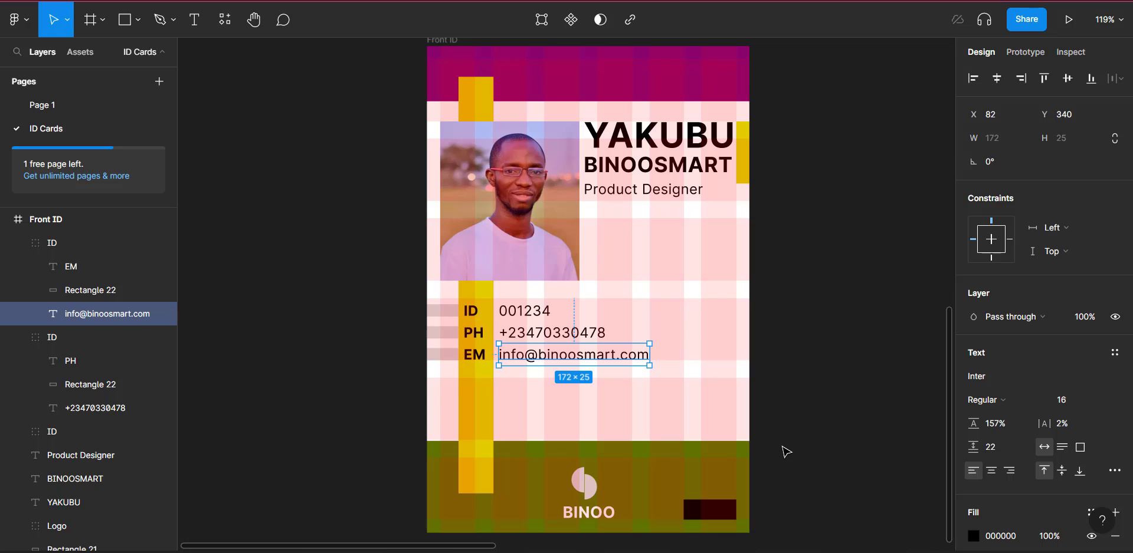
click(298, 83)
scroll(299, 82, right, 5)
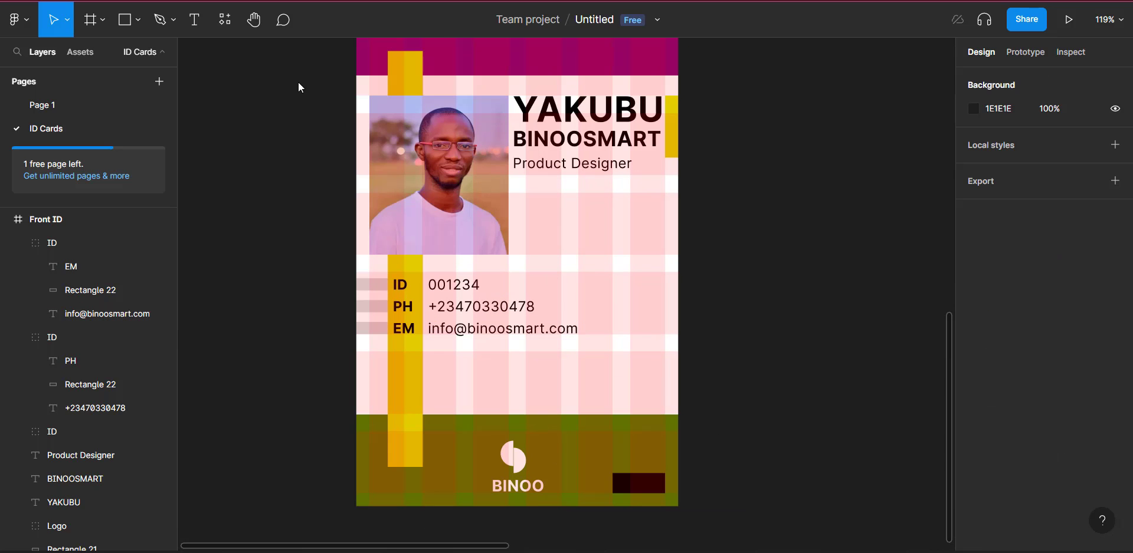
scroll(299, 83, up, 2)
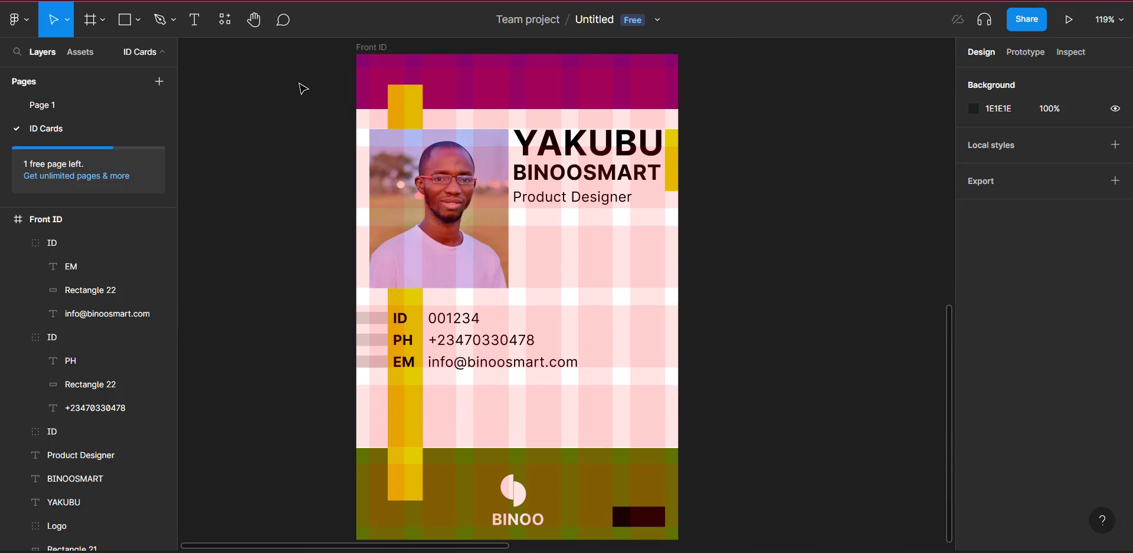
scroll(299, 84, left, 3)
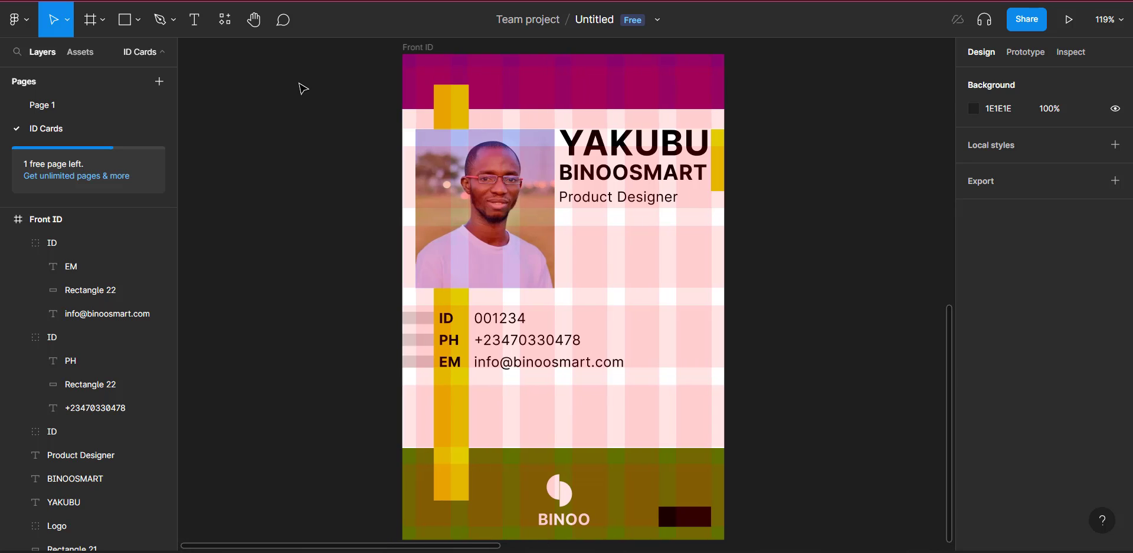
click(432, 48)
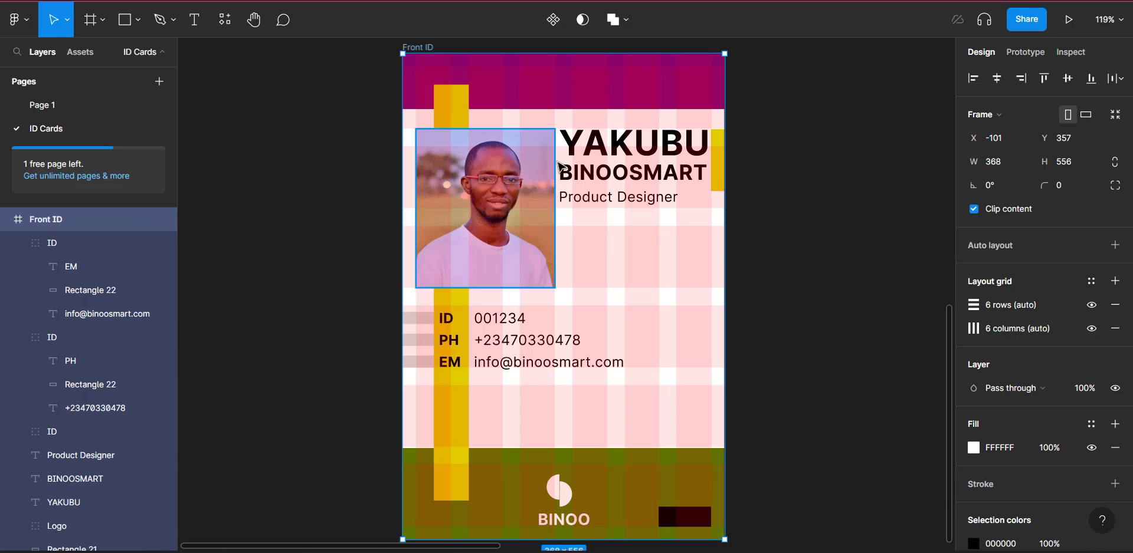
scroll(560, 167, up, 10)
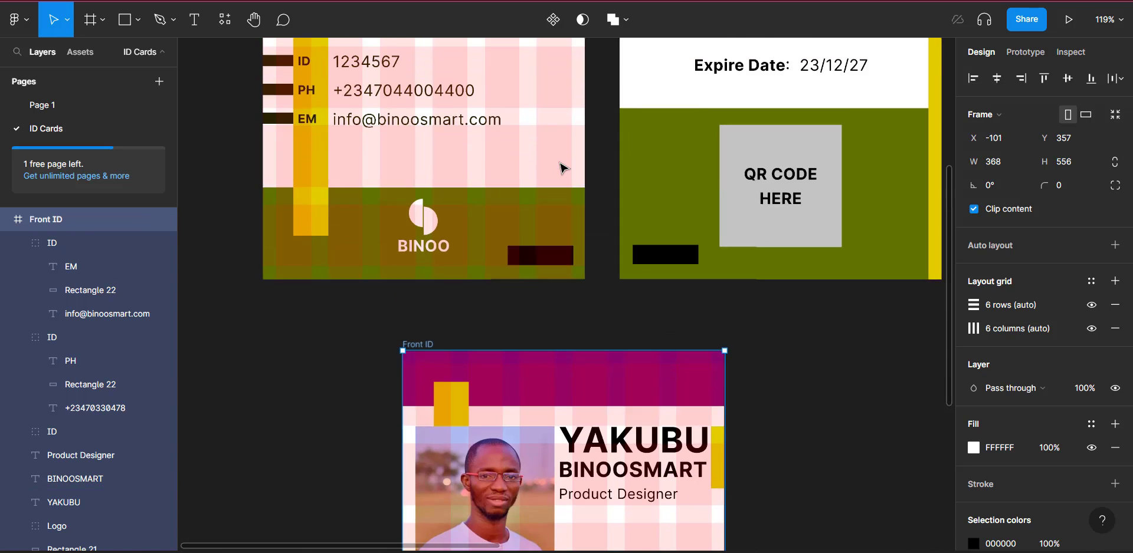
scroll(559, 166, down, 3)
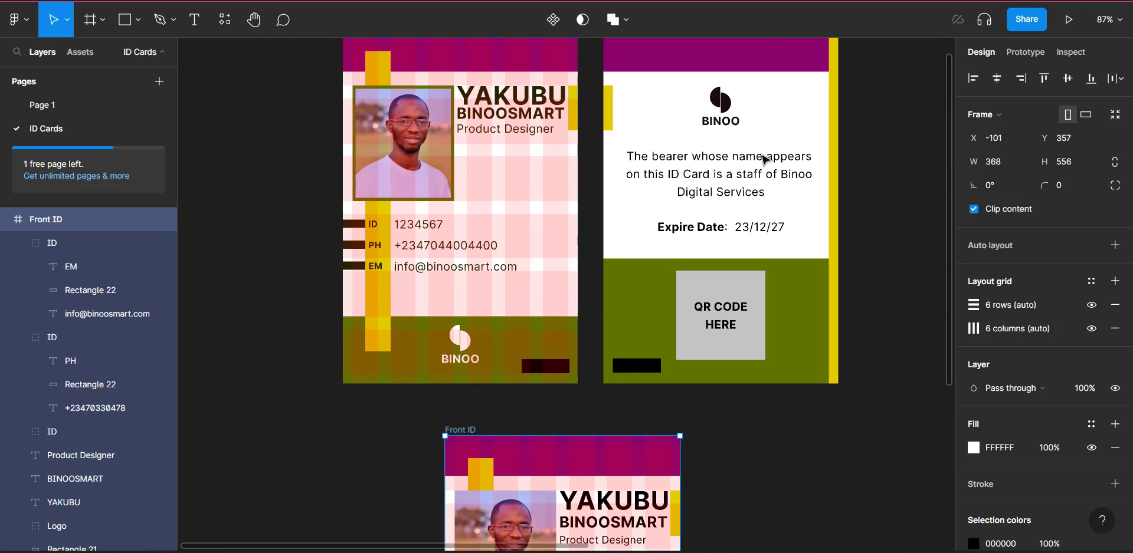
scroll(765, 159, up, 3)
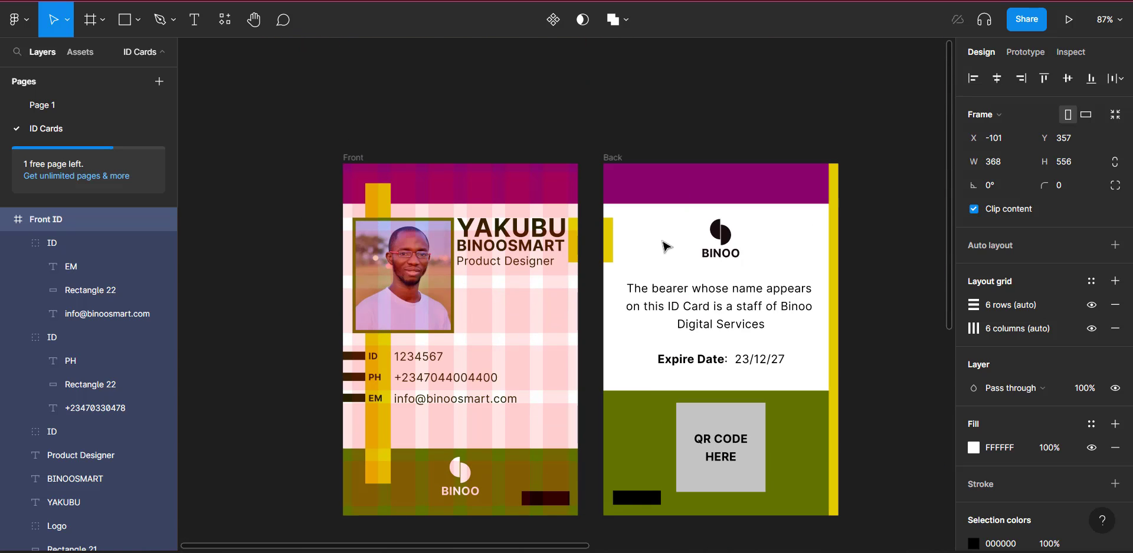
scroll(664, 242, down, 3)
scroll(665, 245, right, 5)
scroll(665, 245, down, 6)
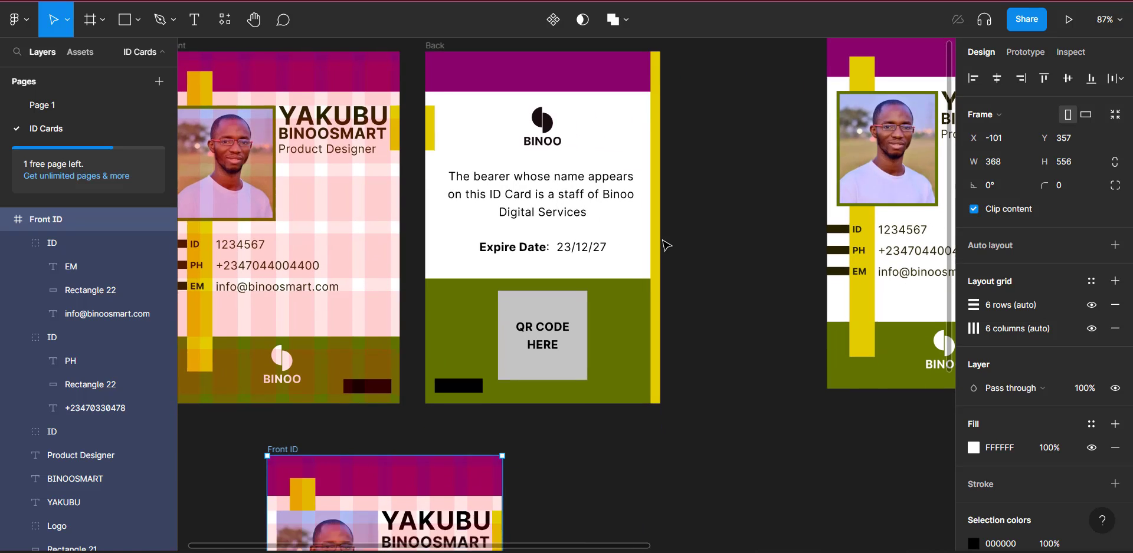
scroll(666, 245, down, 4)
scroll(666, 245, left, 1)
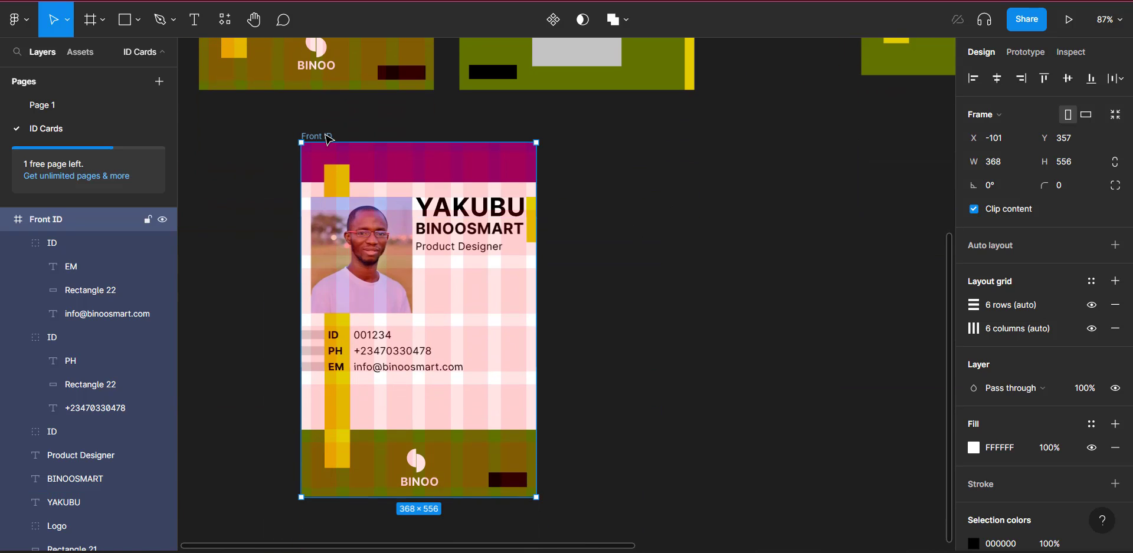
Step: Duplicate the Front ID card beside the original
key(ctrl+d)
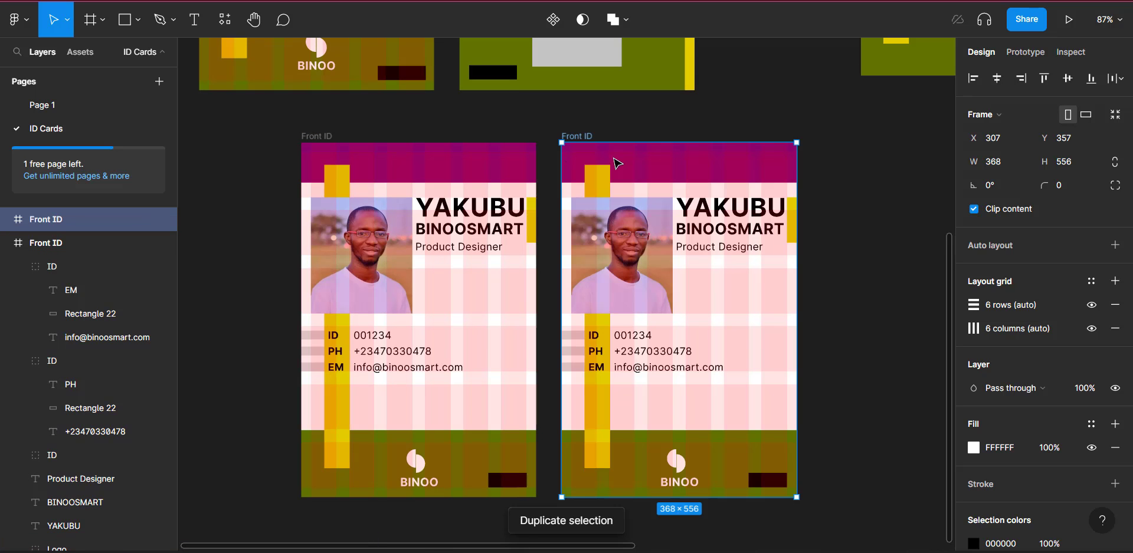
scroll(617, 233, up, 7)
scroll(617, 233, down, 5)
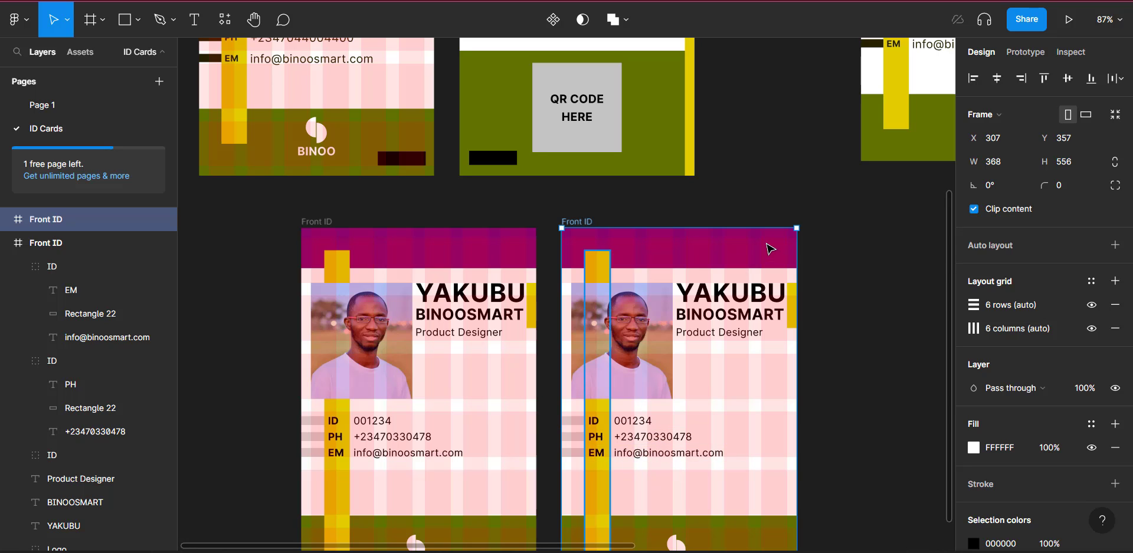
click(735, 314)
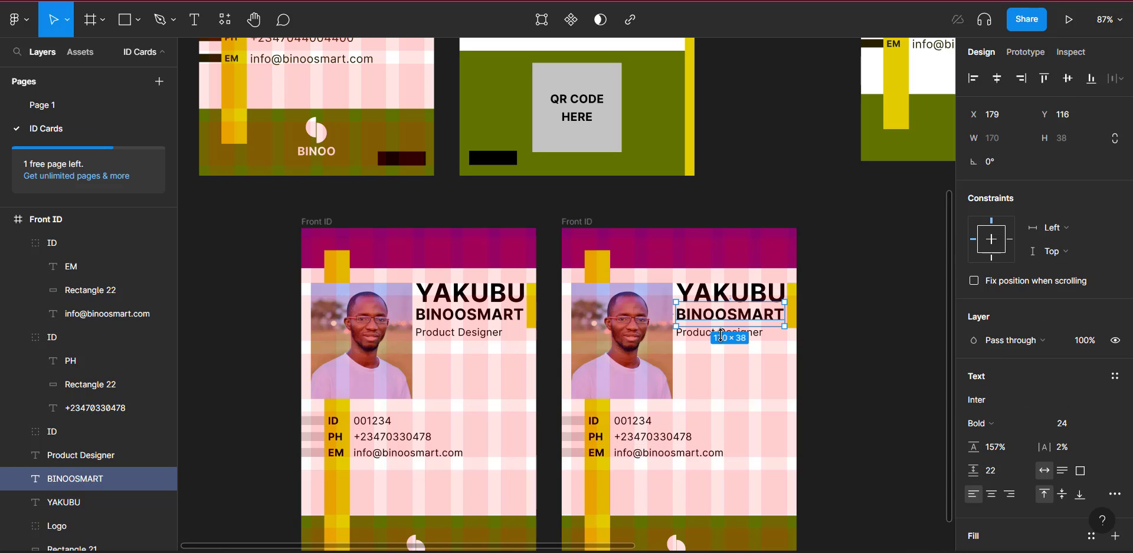
shift+click(723, 333)
shift+click(731, 292)
shift+click(622, 354)
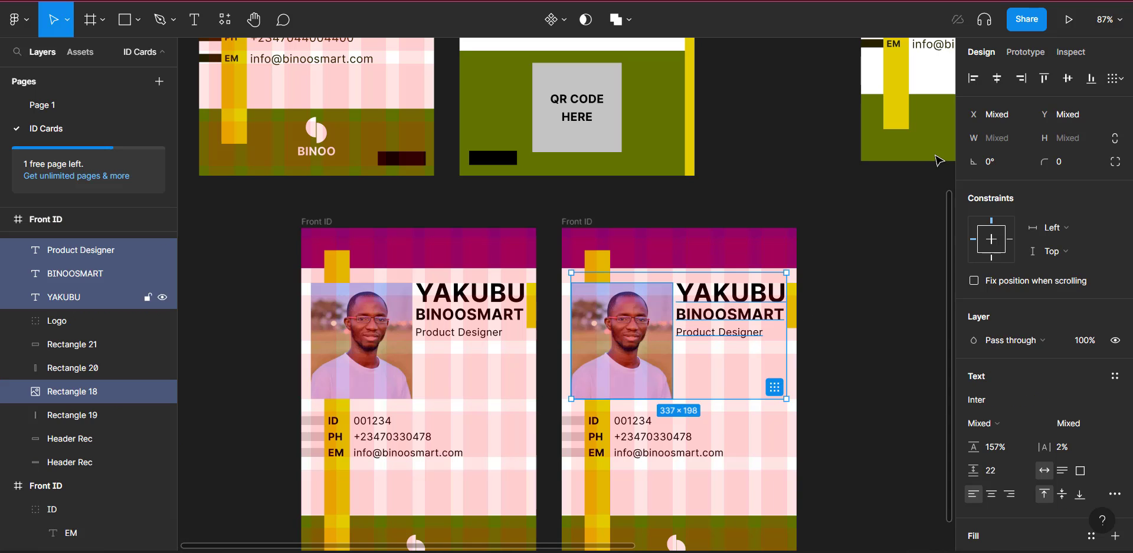
key(Delete)
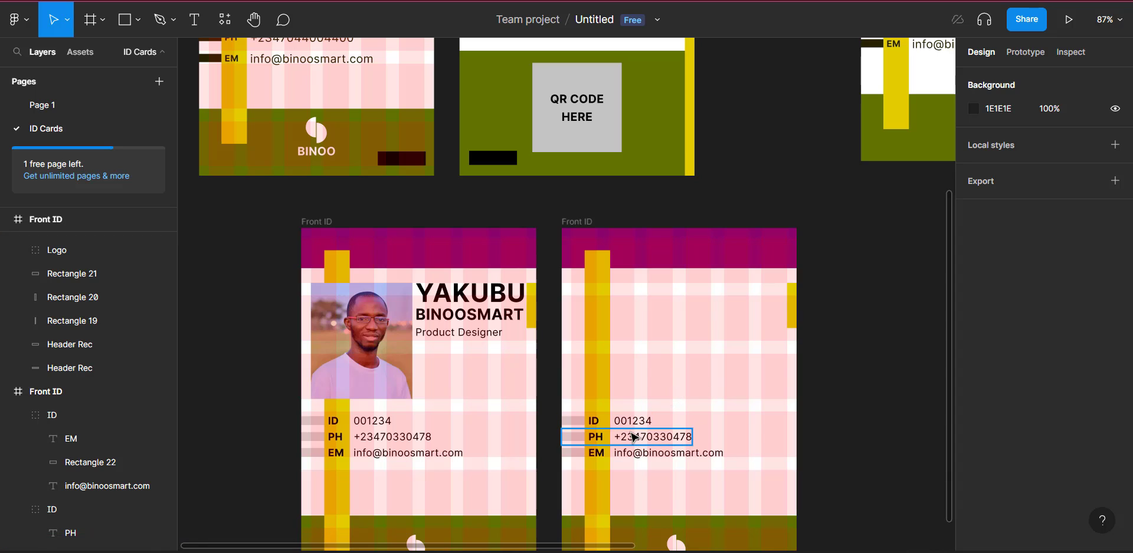
click(634, 438)
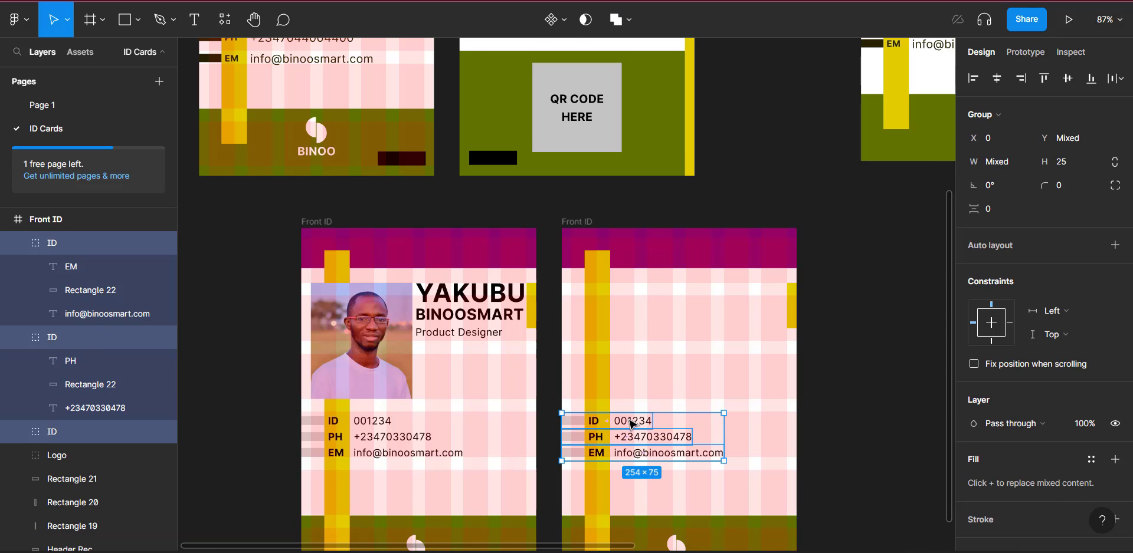
Step: Delete the copy's info rows, aligning the short yellow bar left and the tall one right
key(Delete)
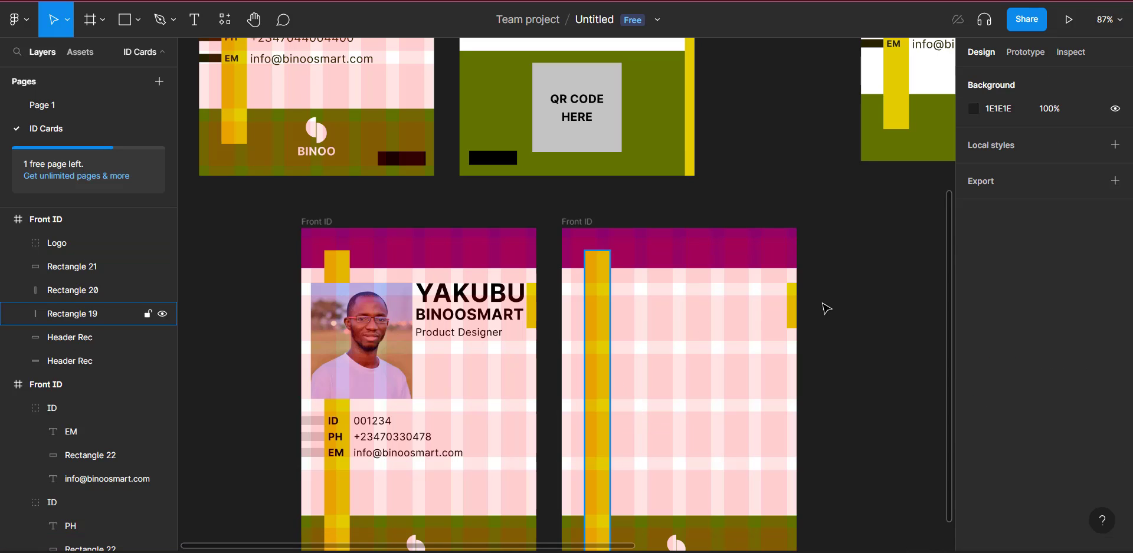
click(793, 312)
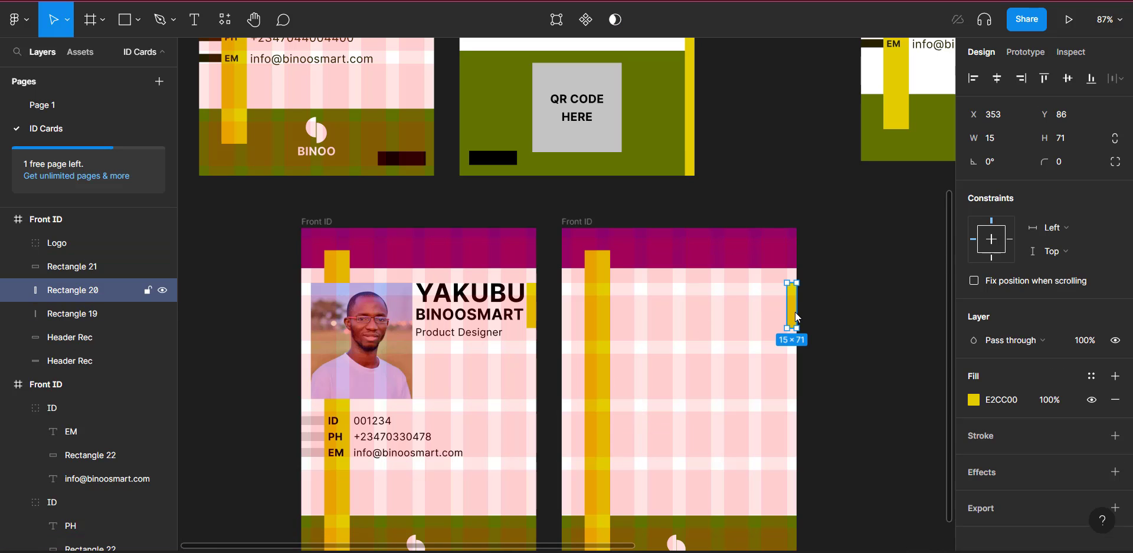
click(975, 80)
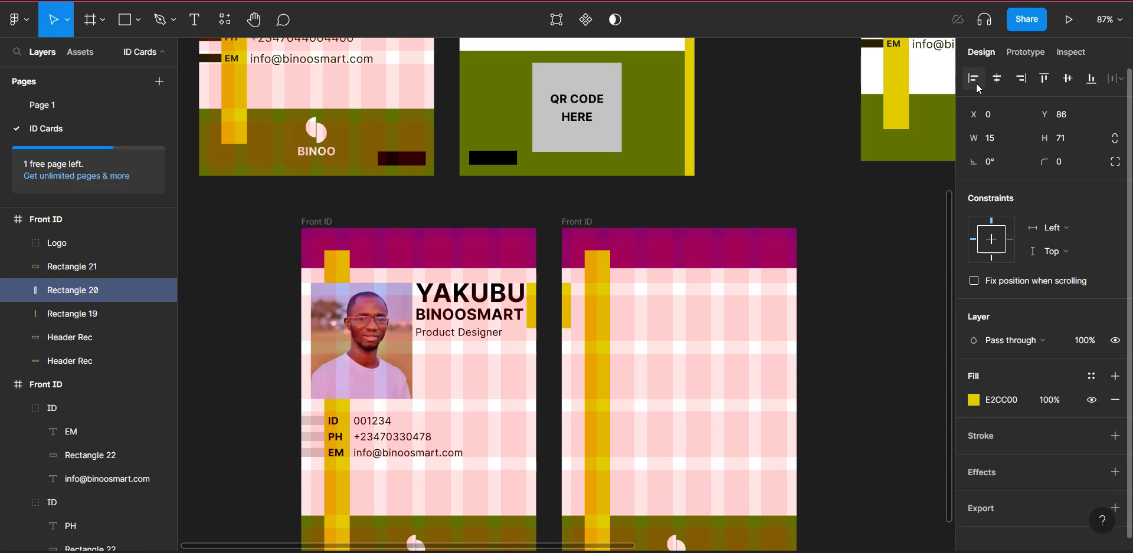
click(609, 367)
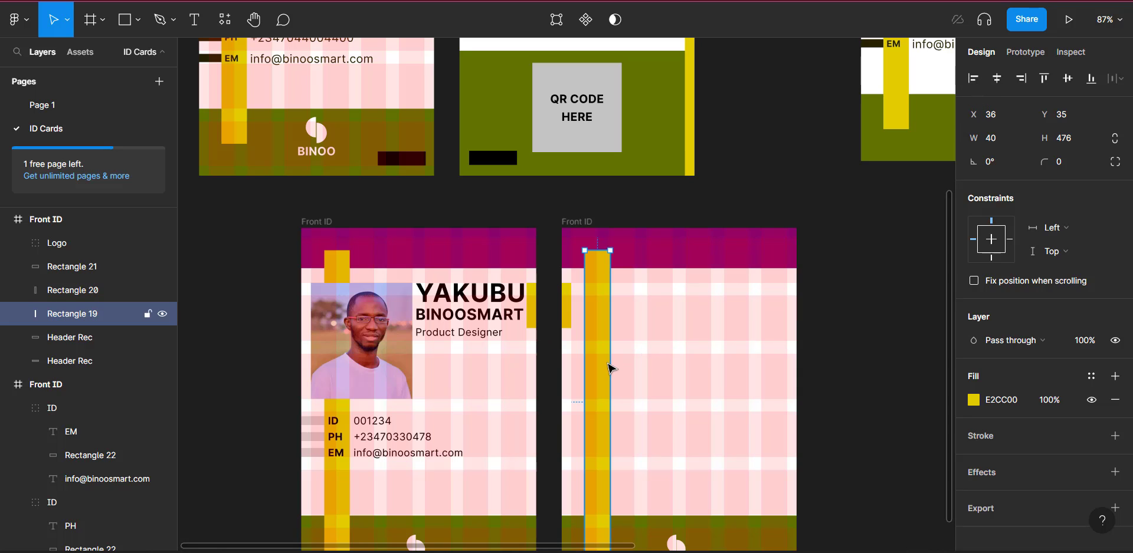
click(1022, 78)
Step: Resize the tall yellow bar to a 15 × 556 full-height stripe and move the dark block bottom-left
scroll(810, 357, down, 3)
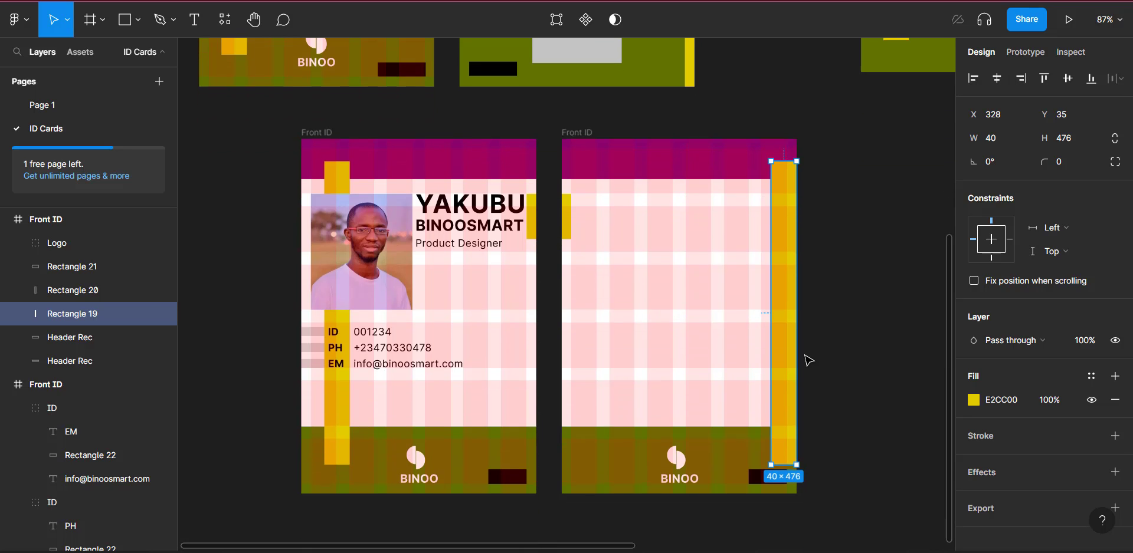
drag(768, 331, 788, 332)
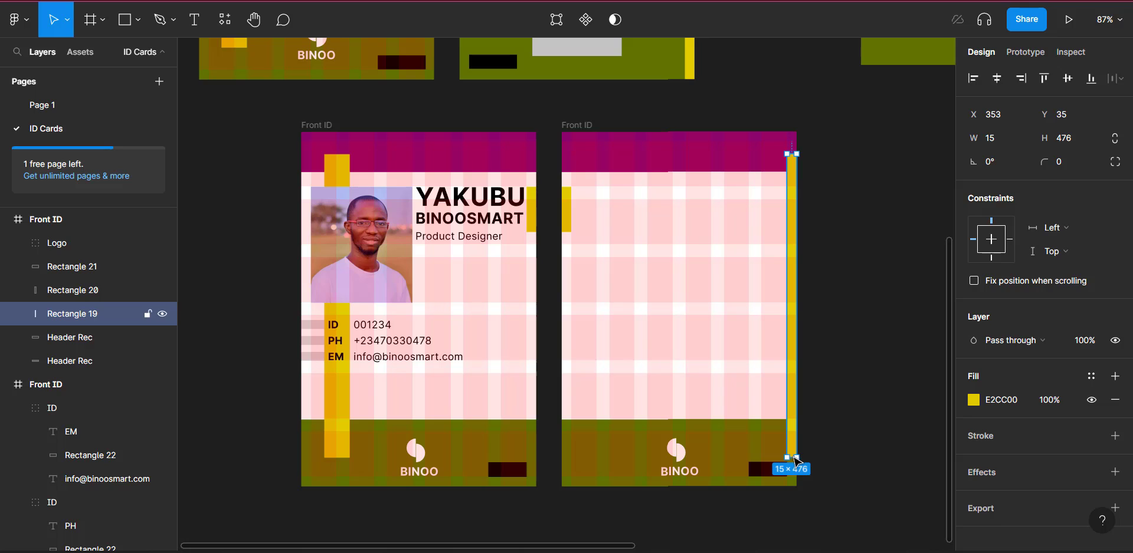
drag(793, 462, 793, 489)
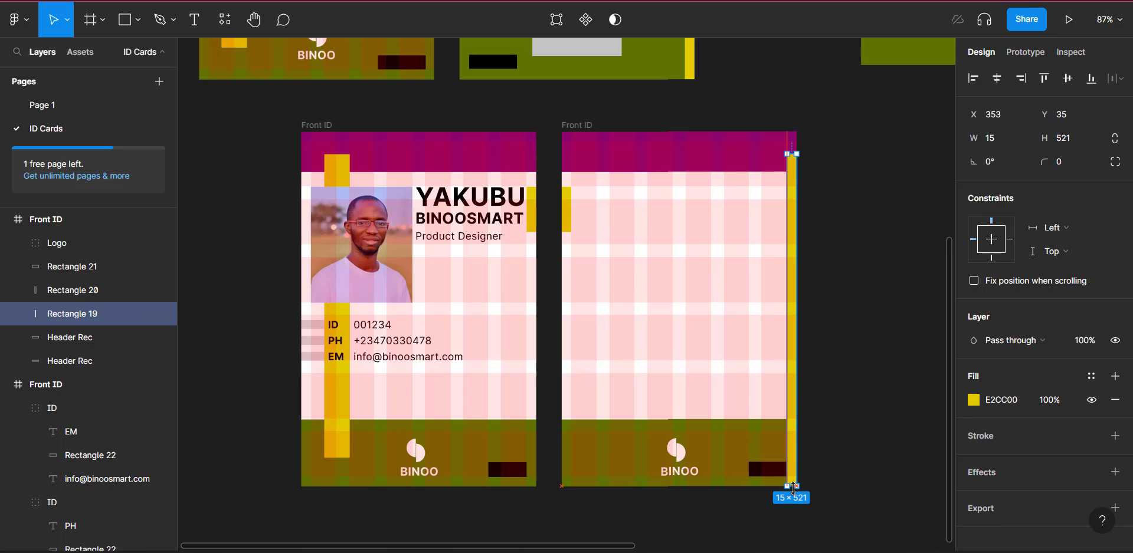
drag(793, 154, 793, 135)
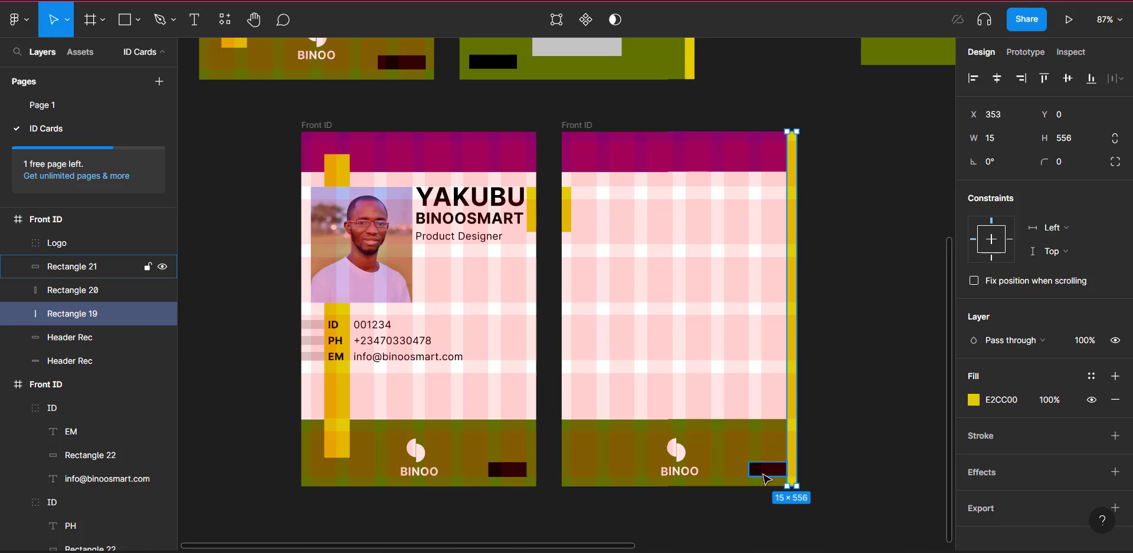
click(766, 475)
drag(769, 477, 592, 476)
Step: Move the copy's BINOO logo up near the card top and make it black
click(687, 469)
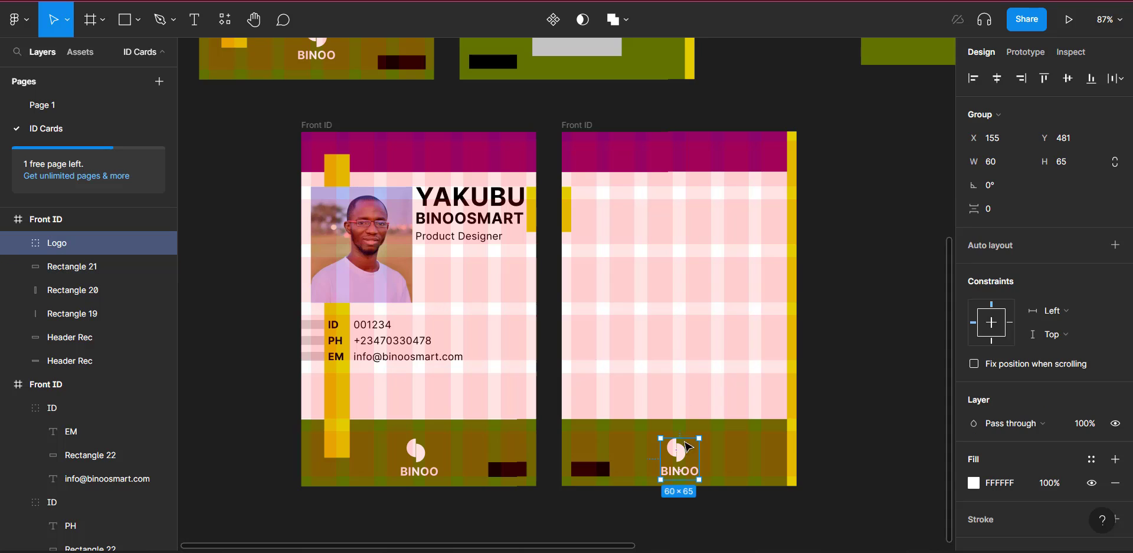
key(shift+Up)
key(shift+Up)
drag(686, 301, 673, 233)
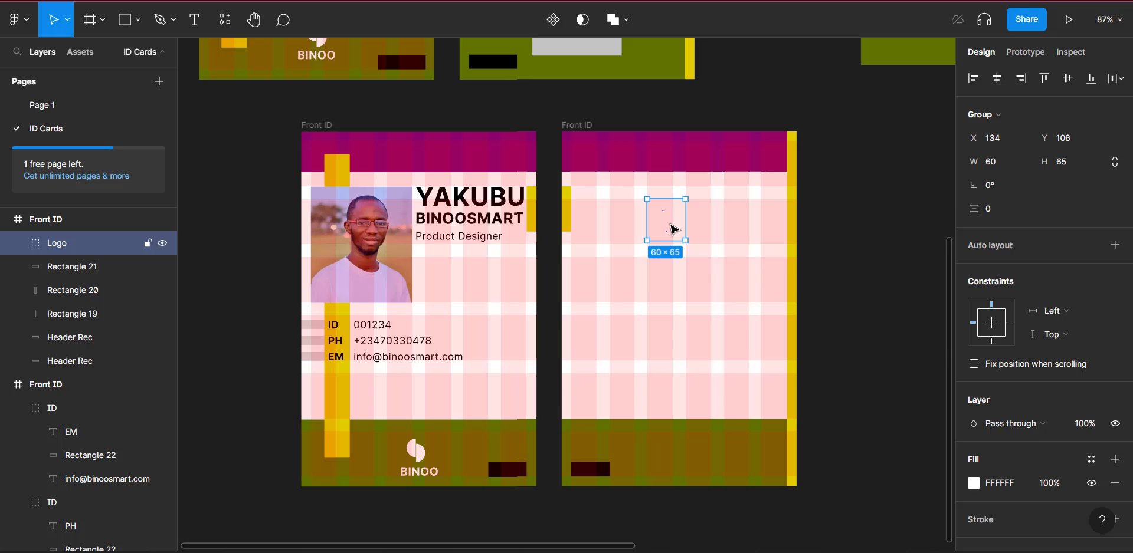
click(977, 489)
click(797, 481)
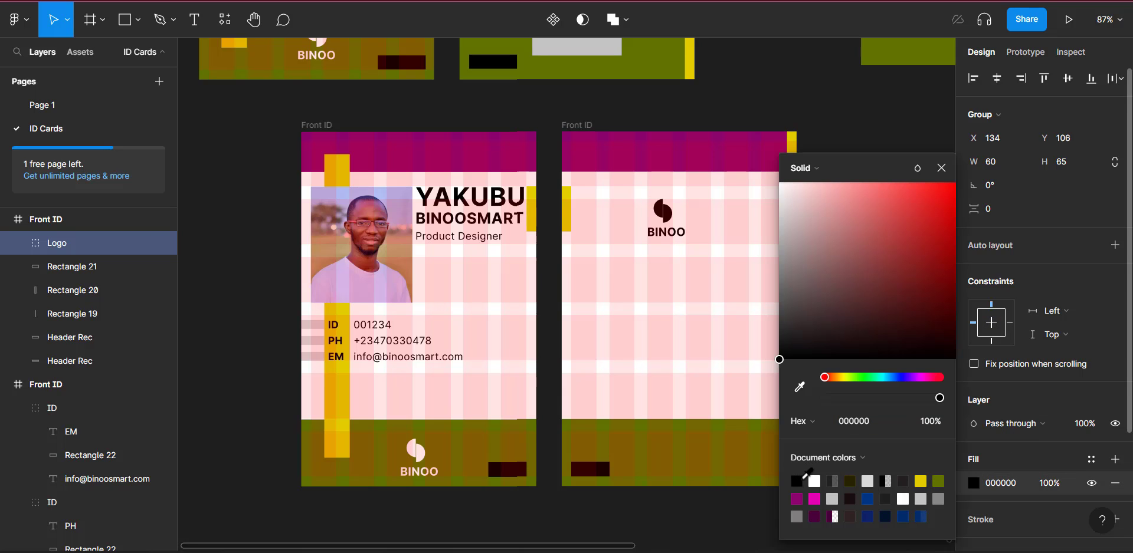
click(941, 168)
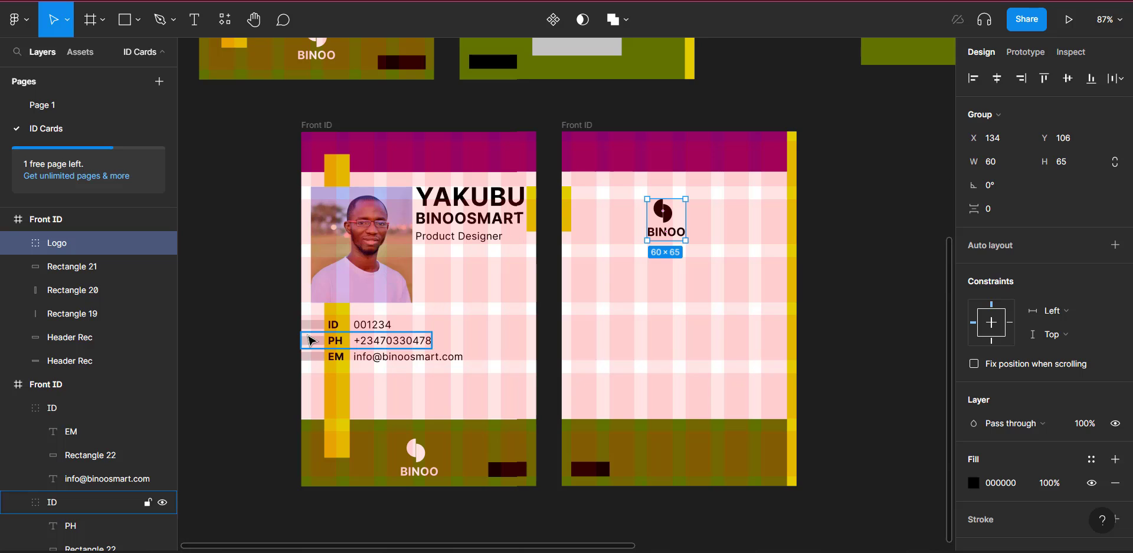
Step: Change the ID, PH and EM label bars on the original card from D9D9D9 to black
click(313, 334)
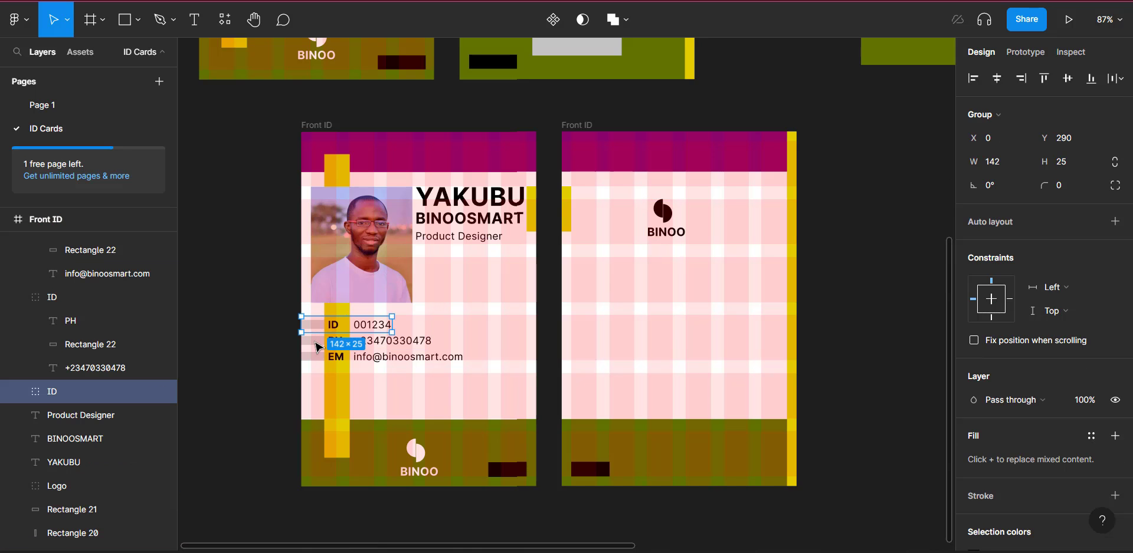
shift+click(313, 341)
shift+click(313, 362)
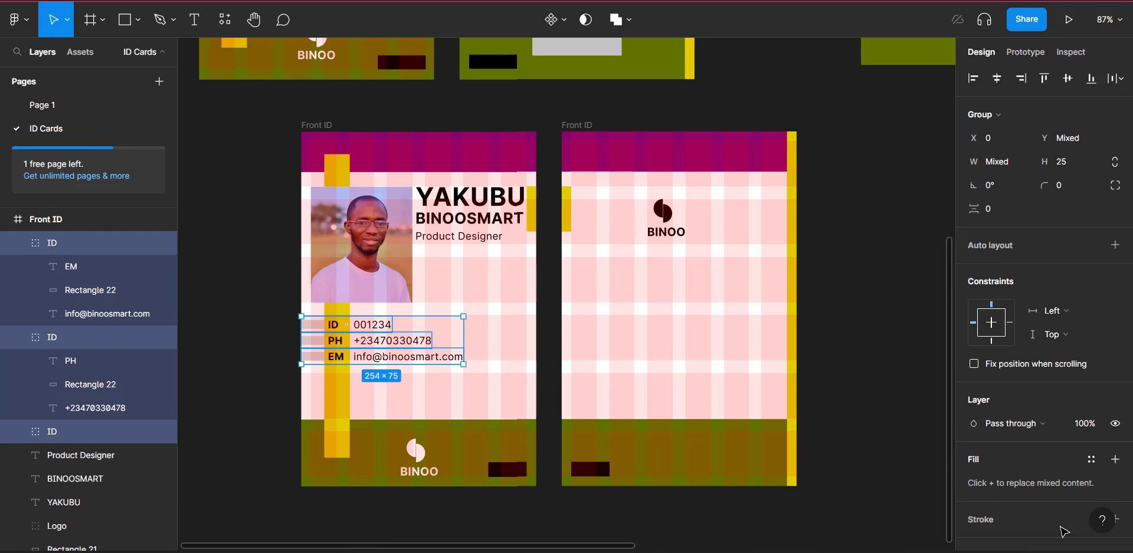
scroll(1000, 508, down, 3)
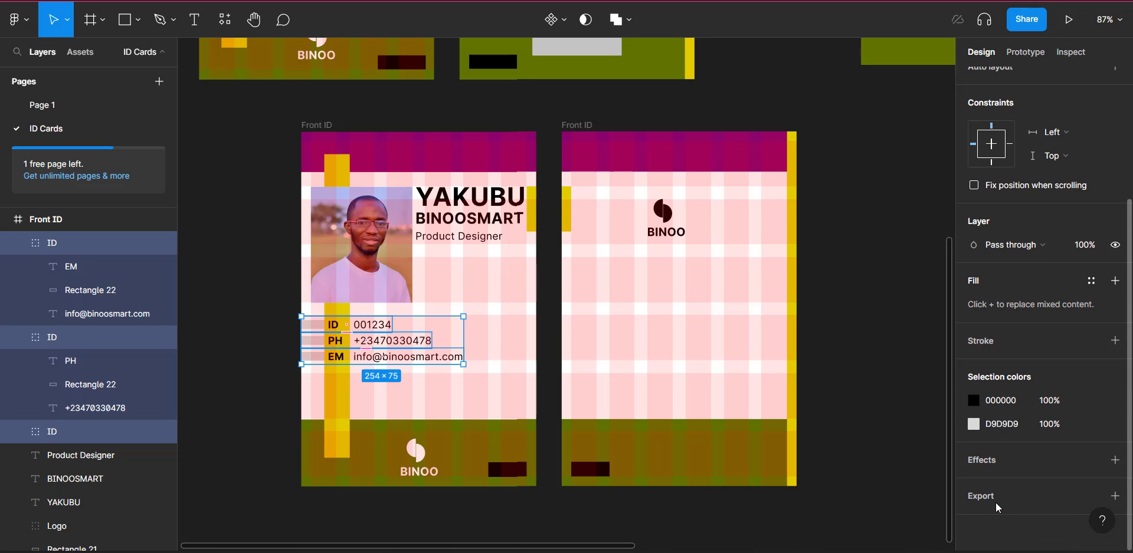
click(974, 401)
click(974, 425)
drag(798, 342, 769, 421)
key(Escape)
key(Escape)
Step: Make the right card's olive bottom strip taller
scroll(765, 423, up, 5)
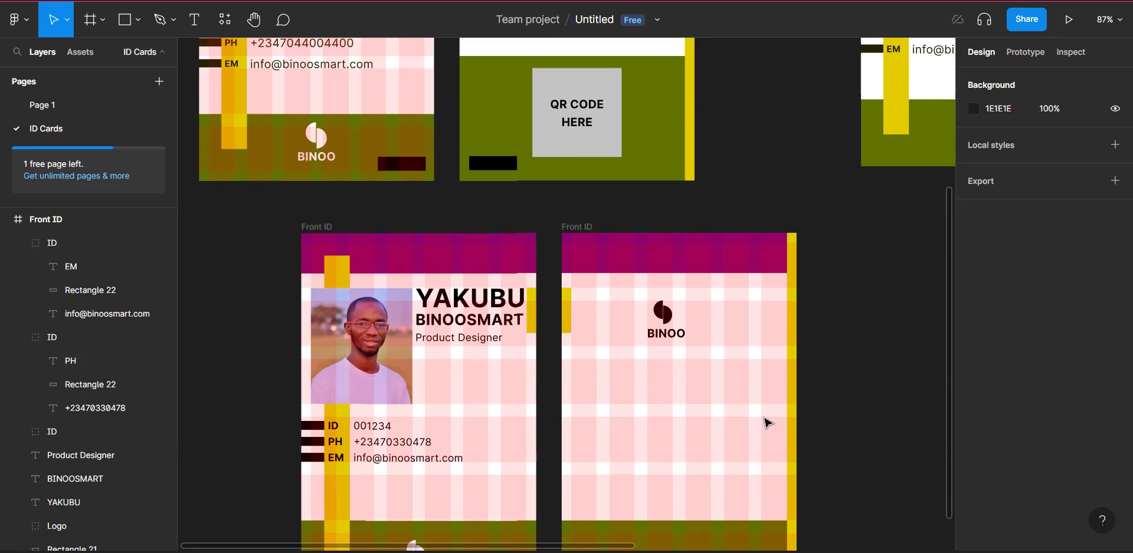
scroll(761, 424, right, 3)
scroll(761, 422, down, 6)
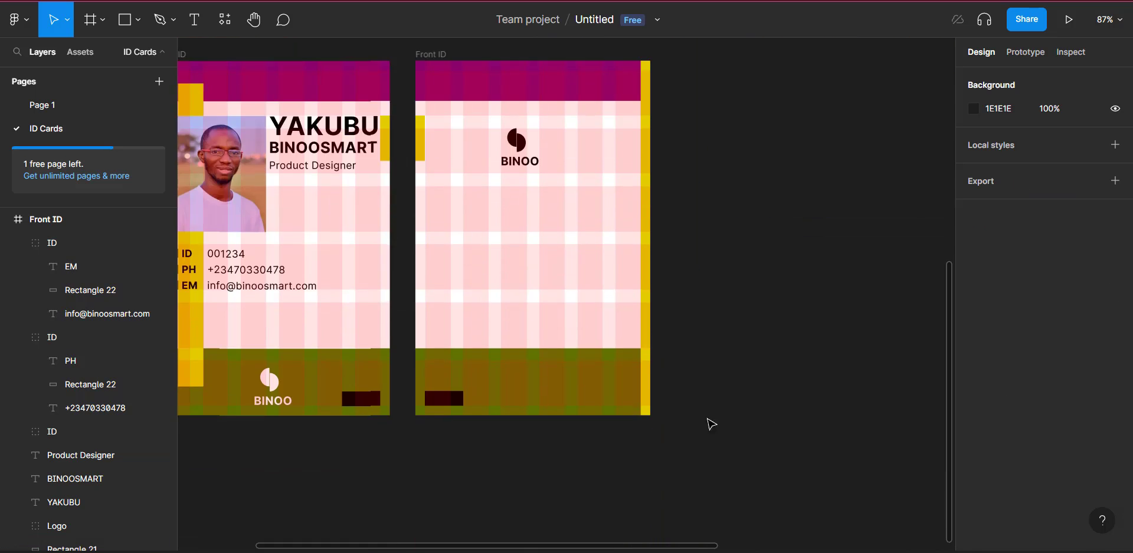
click(549, 356)
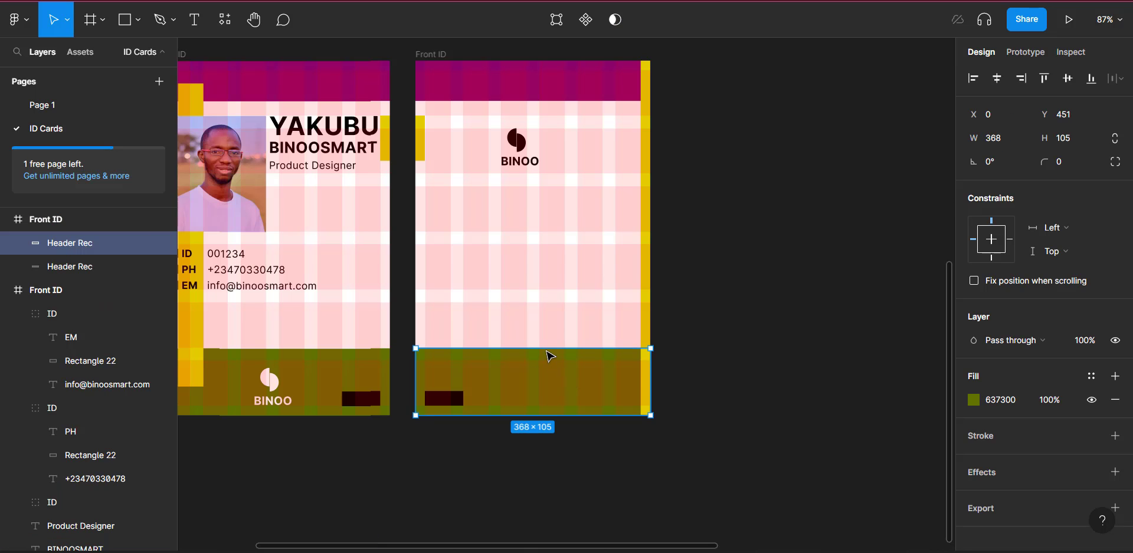
drag(546, 349, 570, 290)
Step: Draw a placeholder rectangle on the right card's olive bottom strip
scroll(571, 345, left, 2)
scroll(571, 345, up, 5)
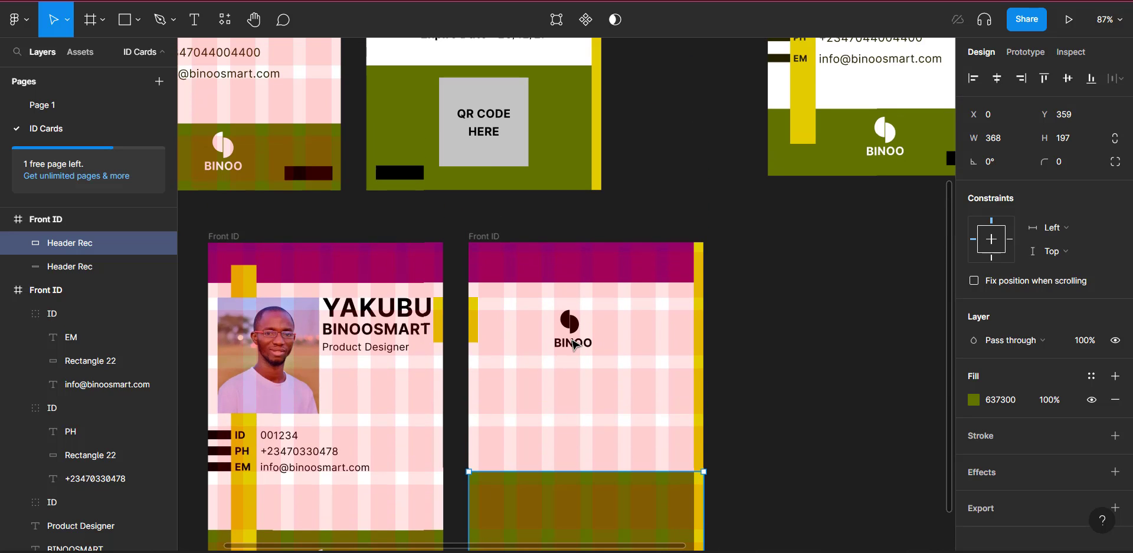
click(493, 165)
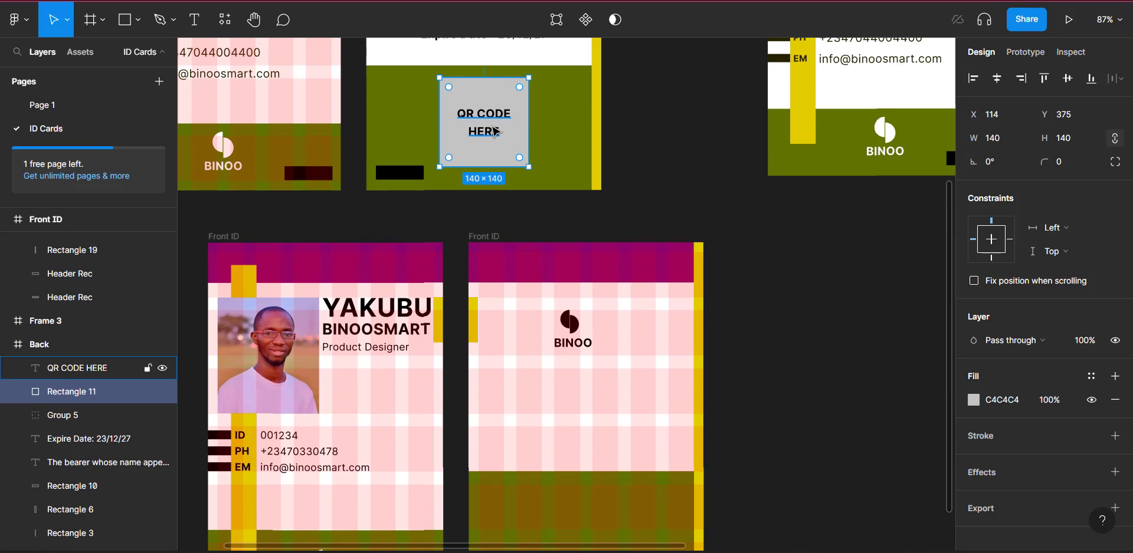
click(127, 19)
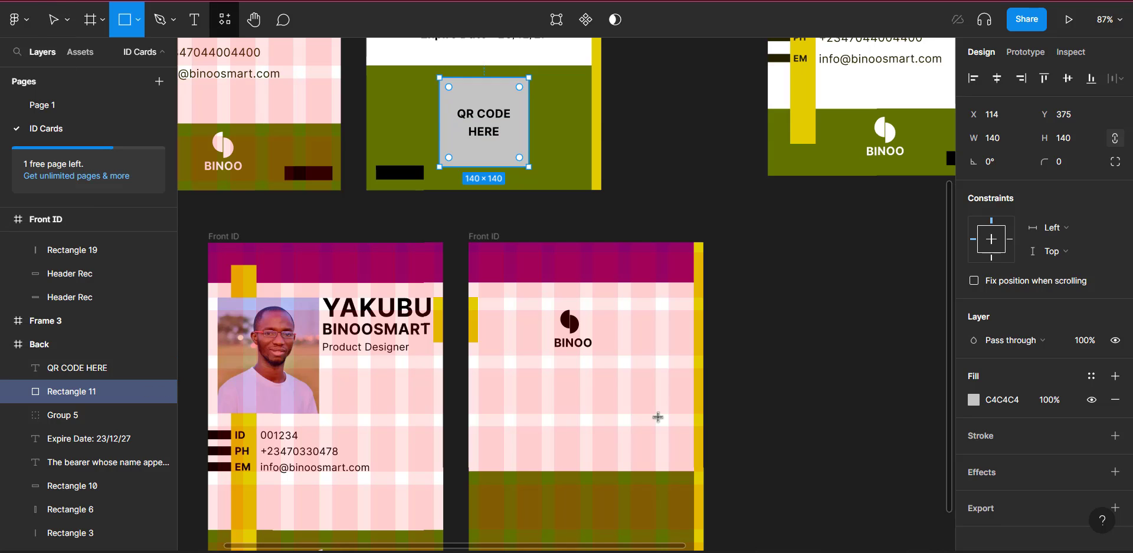
scroll(658, 417, down, 5)
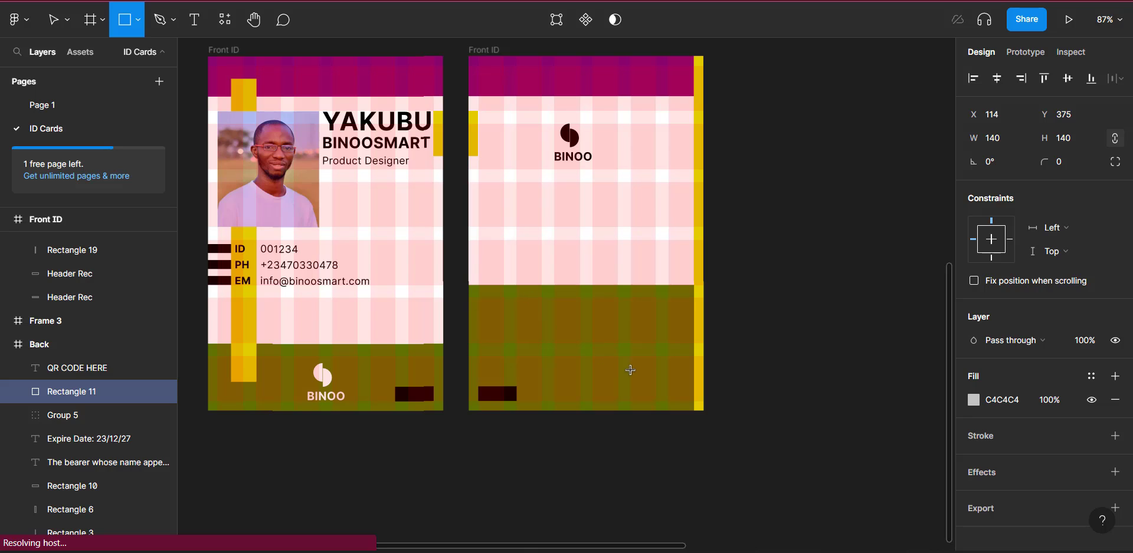
mouse_move(532, 299)
mouse_down()
mouse_move(632, 380)
mouse_move(635, 408)
mouse_up()
Step: Size the placeholder to 140 × 140 to match the QR code box
scroll(635, 407, up, 5)
scroll(635, 404, down, 3)
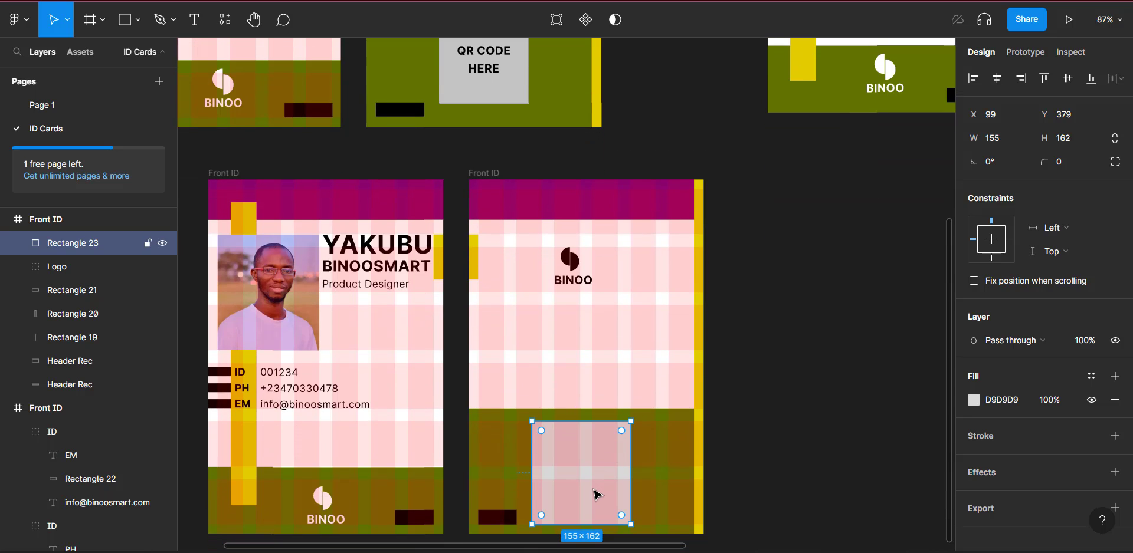
click(516, 97)
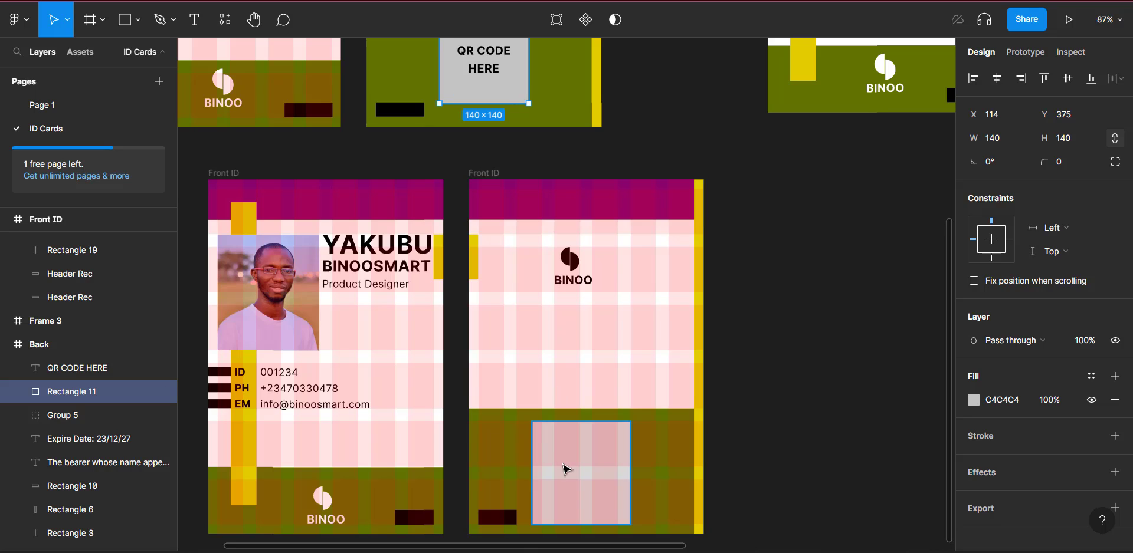
click(567, 470)
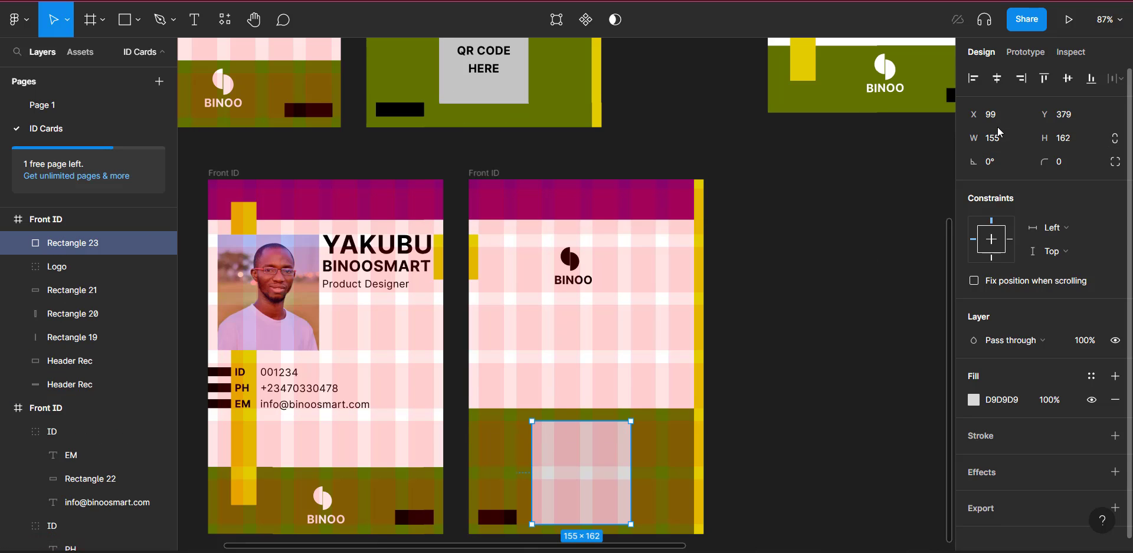
click(1010, 148)
text(140)
key(Tab)
text(140)
key(Return)
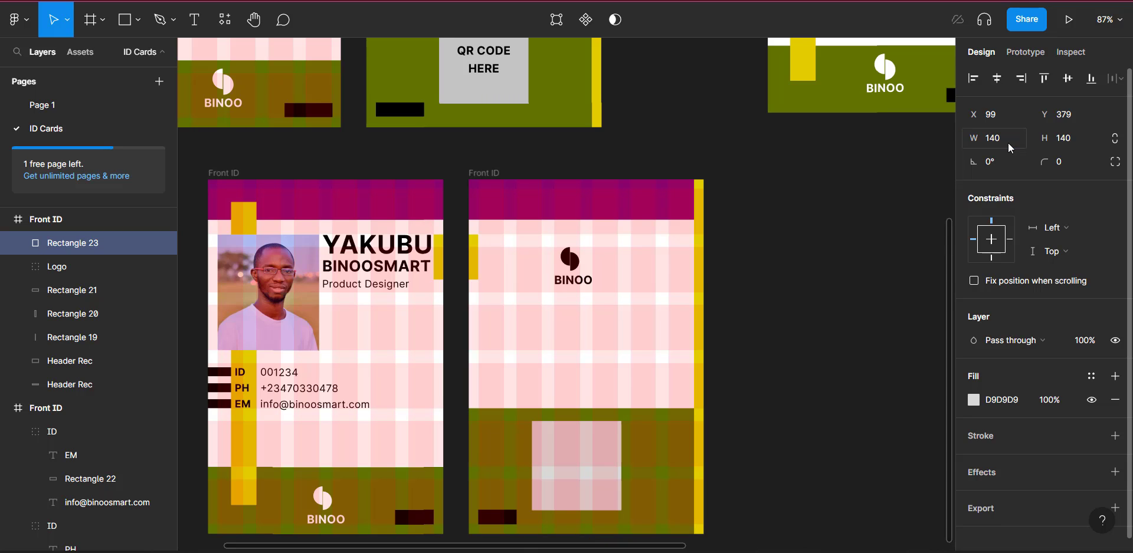
scroll(575, 479, down, 2)
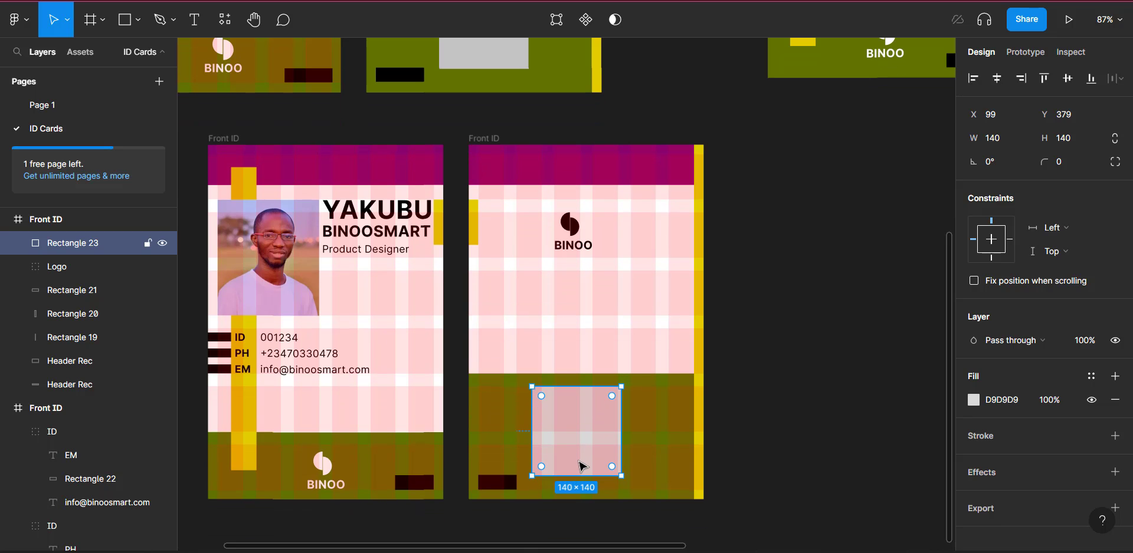
scroll(583, 468, up, 2)
Step: Duplicate the bearer statement and Expire Date: 23/12/27 texts and place them under the copy's BINOO logo
scroll(542, 507, up, 5)
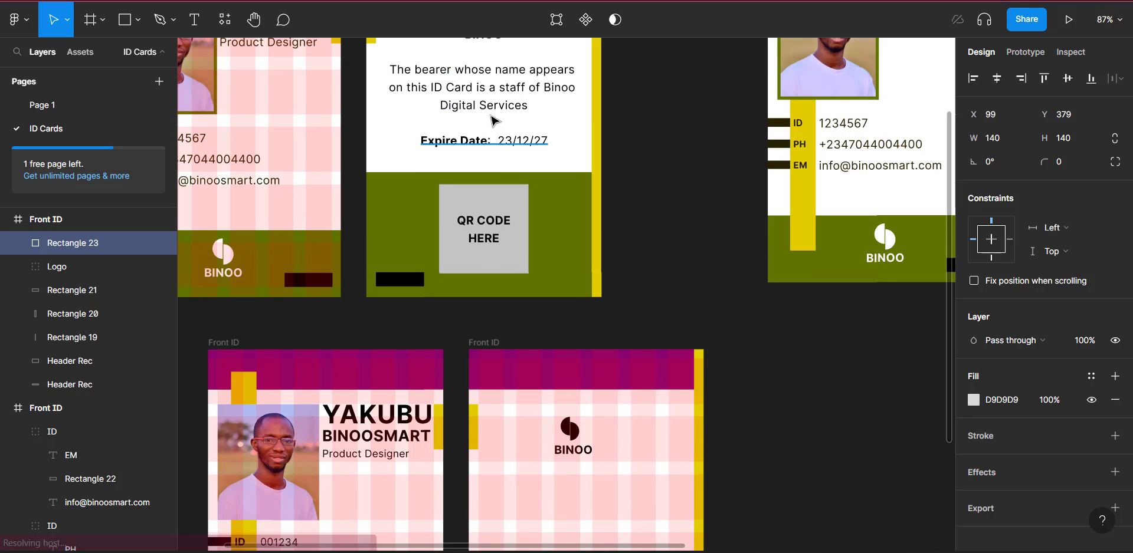
click(476, 141)
shift+click(496, 109)
scroll(497, 109, down, 3)
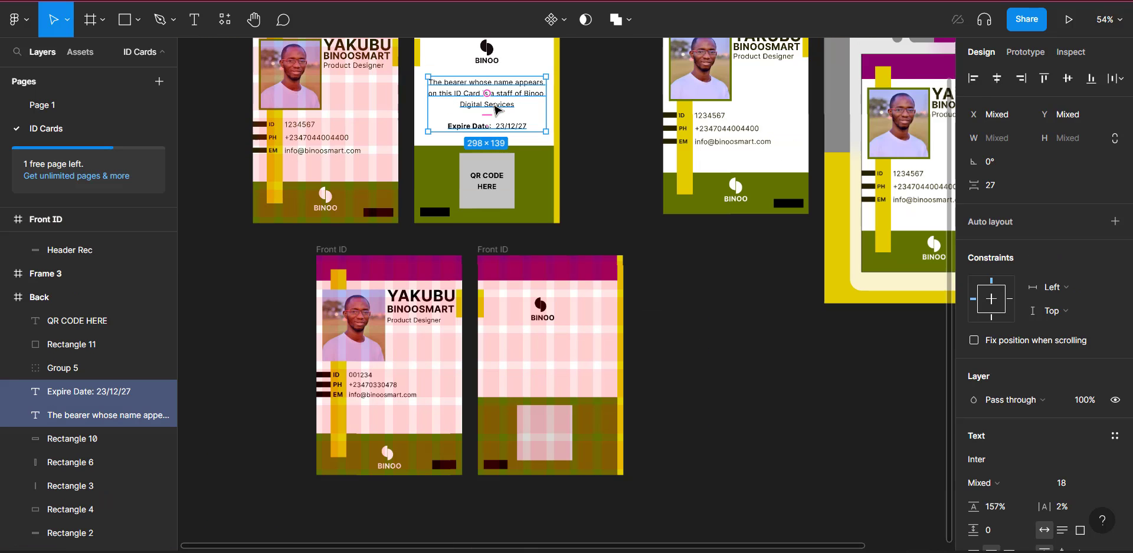
scroll(503, 120, up, 3)
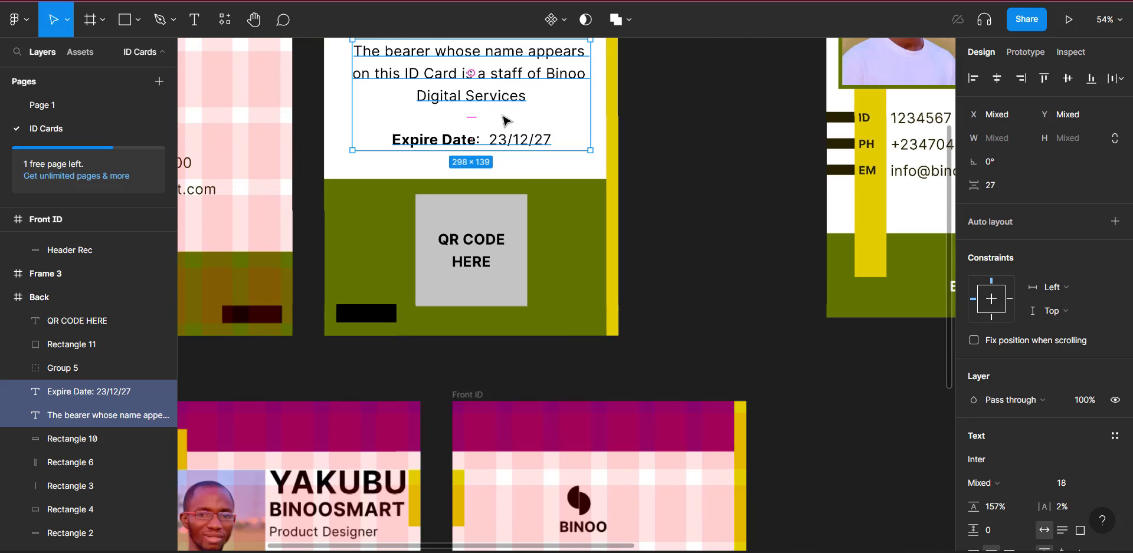
key(ctrl+d)
scroll(506, 121, down, 2)
drag(472, 109, 628, 362)
scroll(629, 364, down, 5)
scroll(629, 369, left, 3)
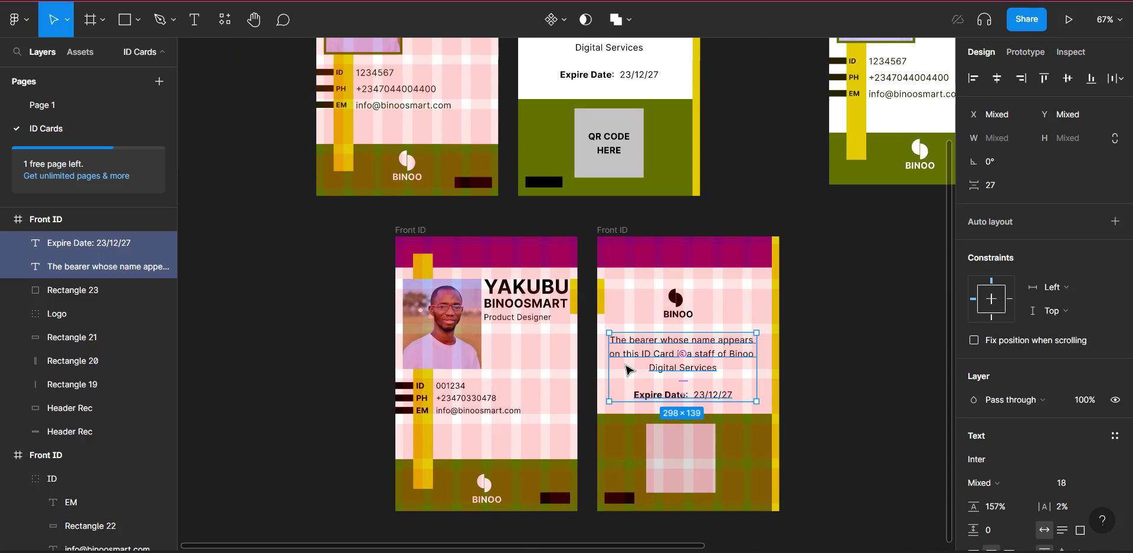
scroll(627, 370, up, 5)
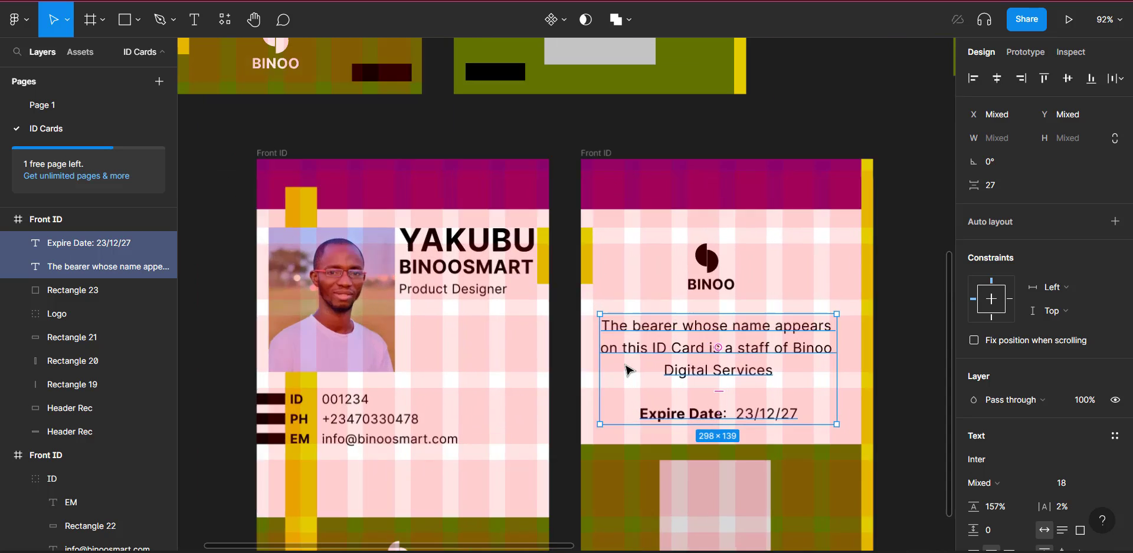
scroll(627, 369, down, 1)
scroll(627, 366, up, 1)
scroll(627, 366, left, 1)
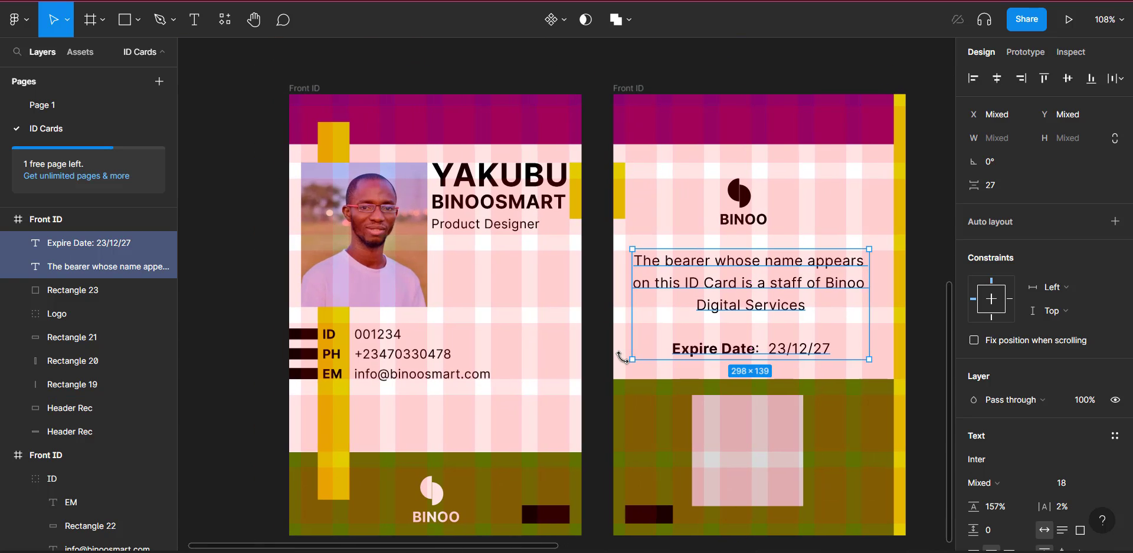
scroll(623, 358, down, 1)
scroll(623, 356, down, 1)
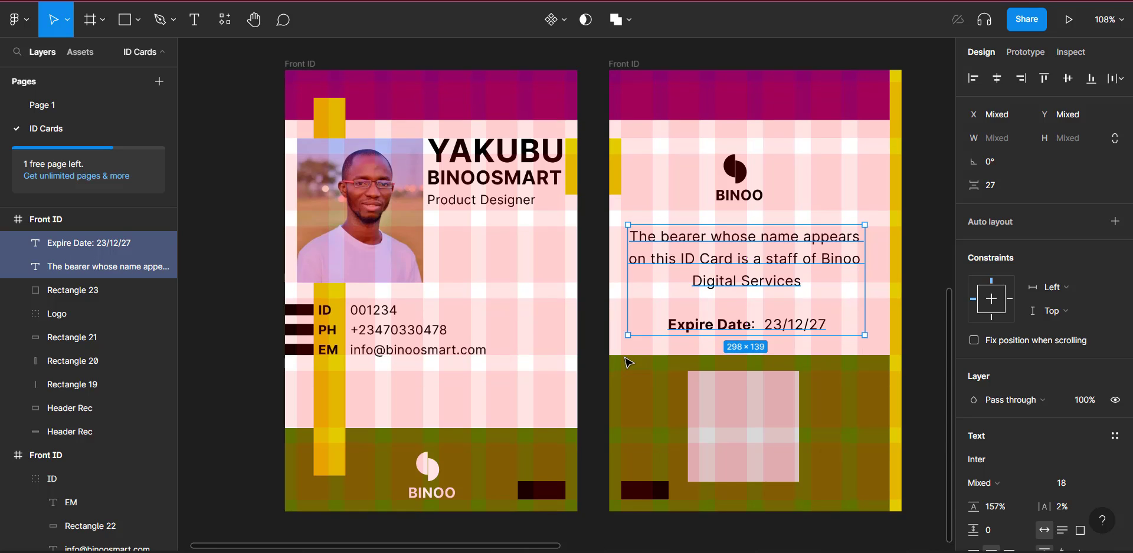
scroll(627, 360, up, 1)
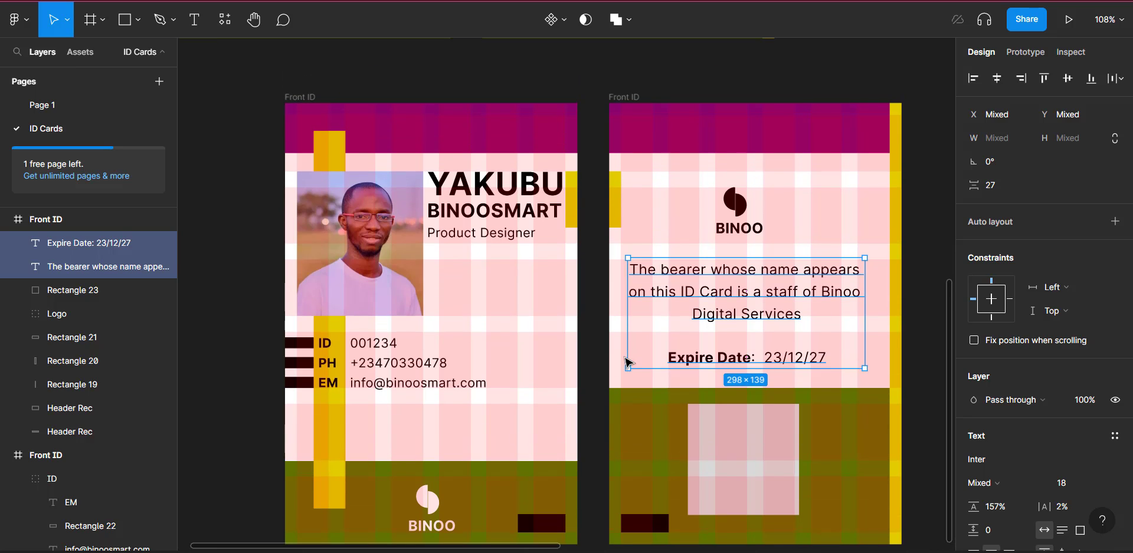